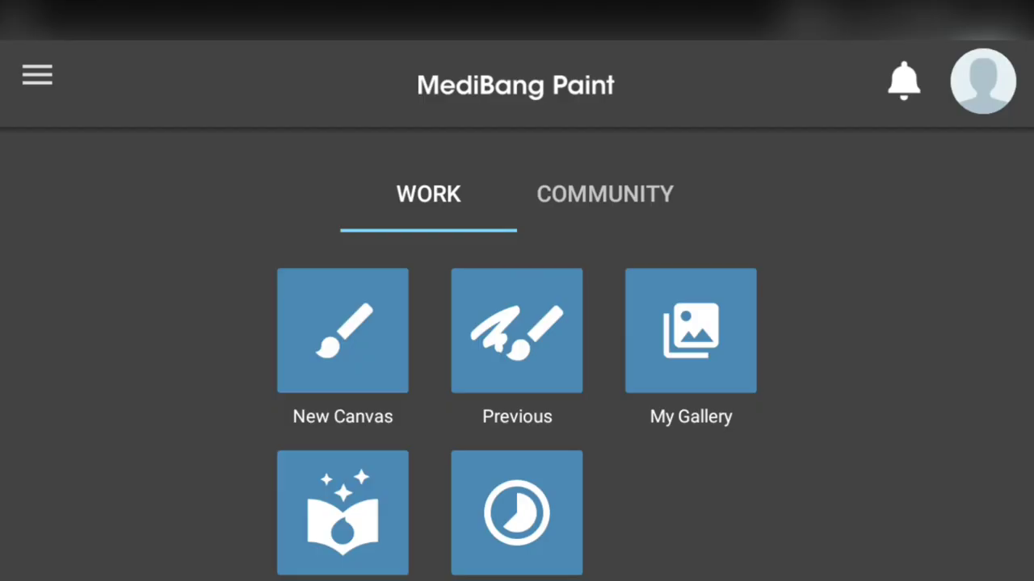
- Open My Gallery's local saves, showing the existing kite drawing
left_click(691, 331)
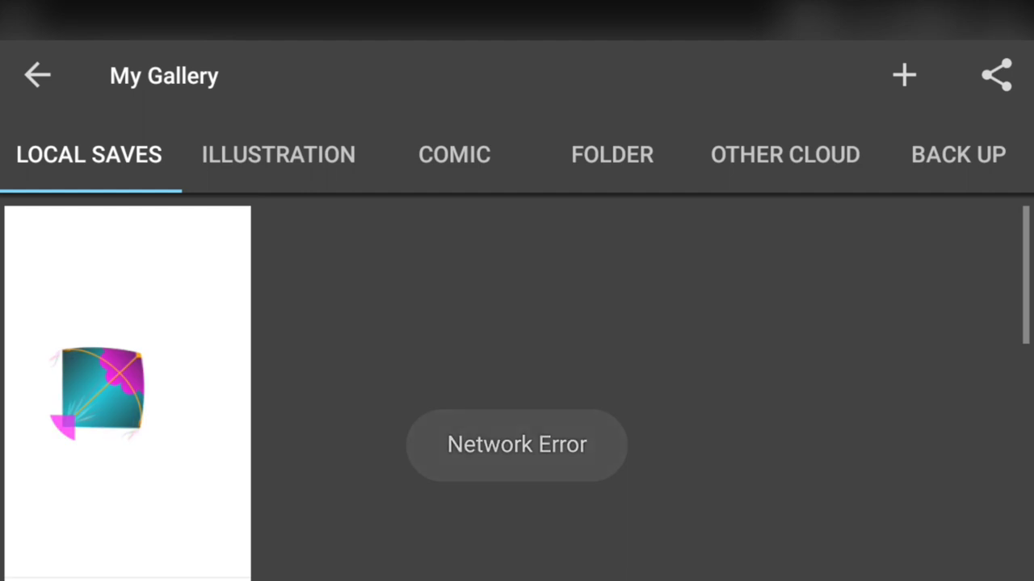
- Open the saved kite drawing, hide the overlays and zoom around to inspect it
left_click(128, 392)
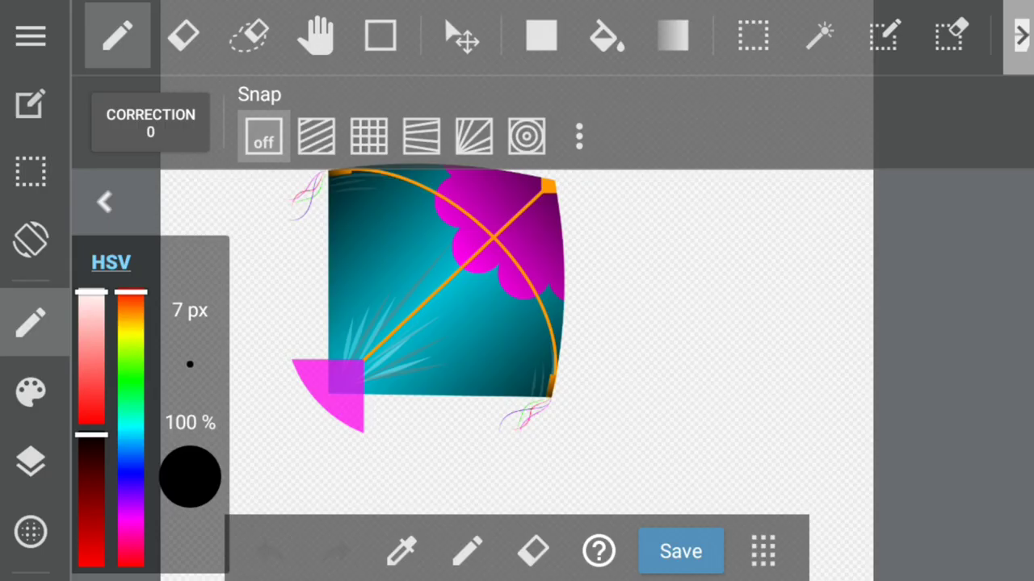
left_click(105, 205)
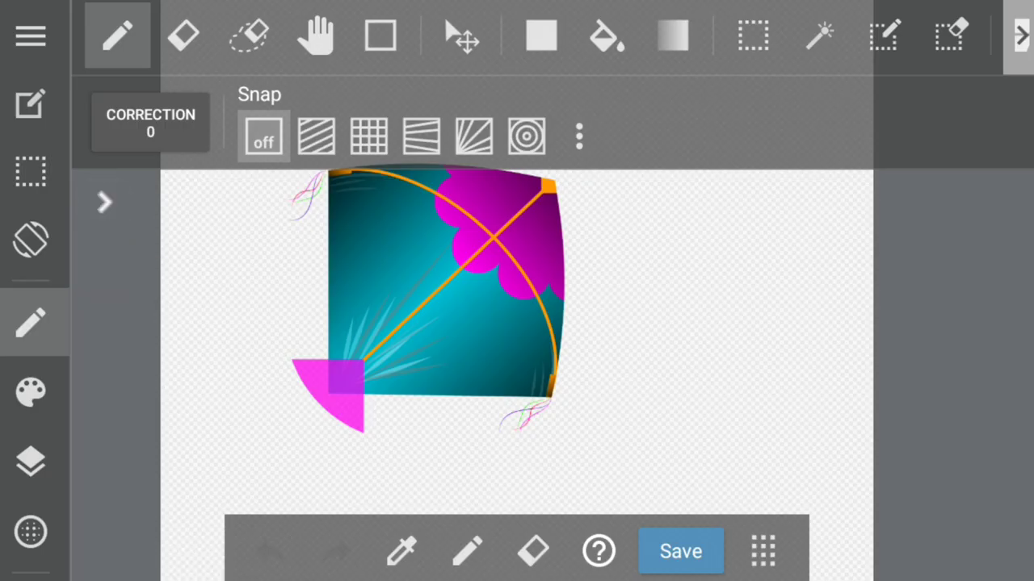
left_click(30, 323)
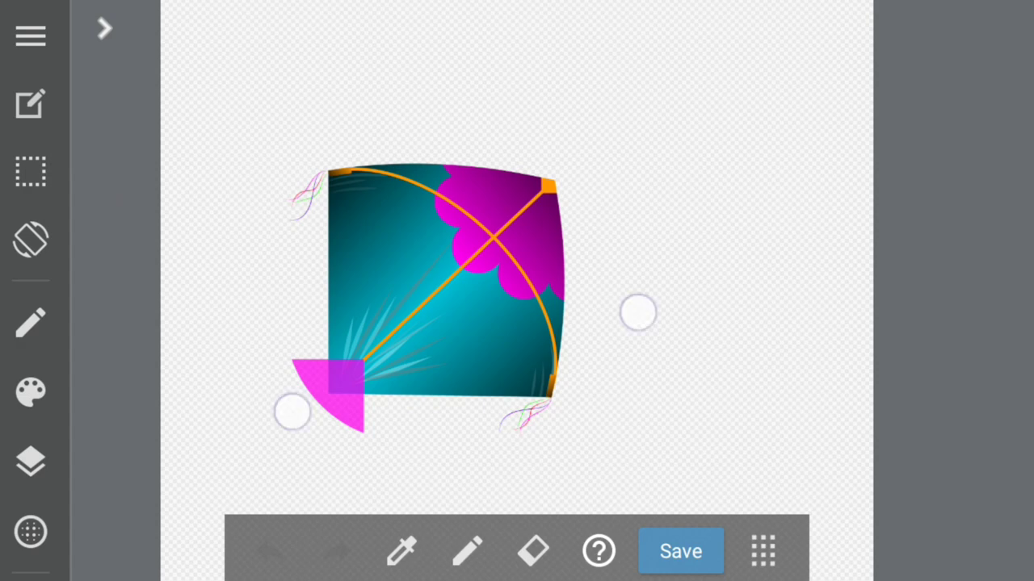
scroll(464, 359, "up", 5)
scroll(542, 369, "up", 3)
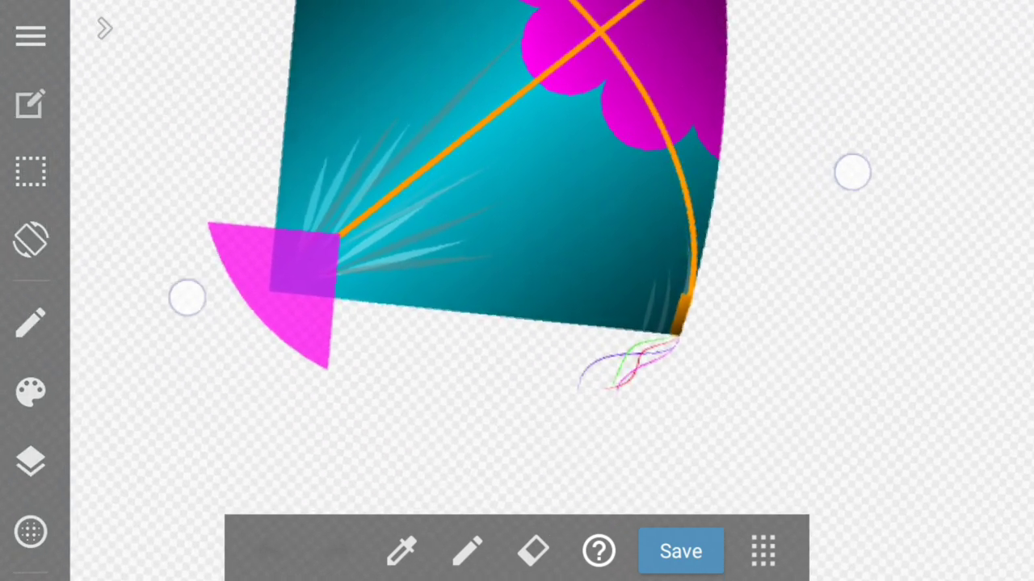
scroll(581, 330, "up", 3)
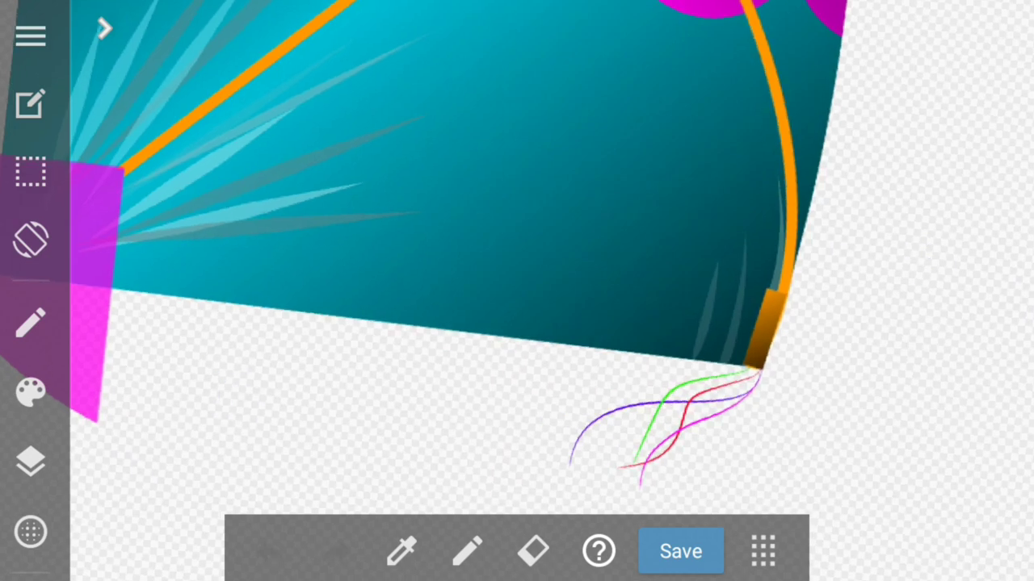
scroll(584, 263, "down", 5)
scroll(610, 266, "up", 3)
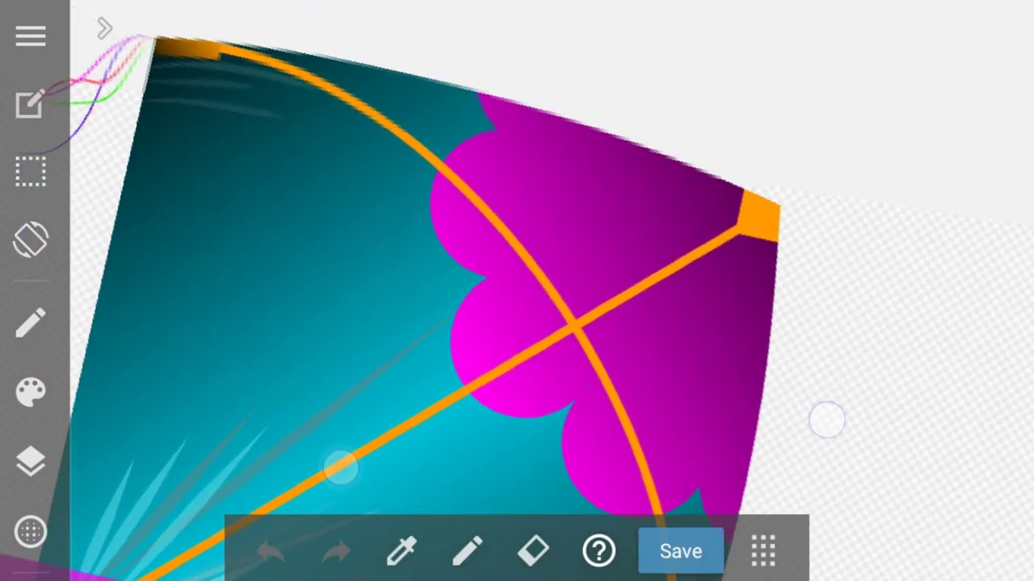
scroll(606, 315, "down", 2)
scroll(703, 211, "down", 3)
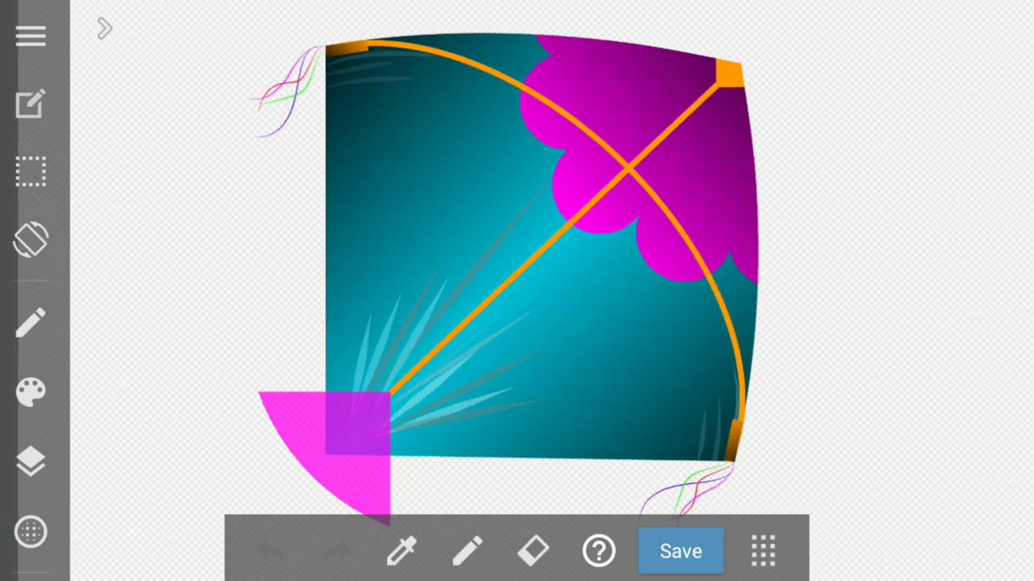
key("Escape")
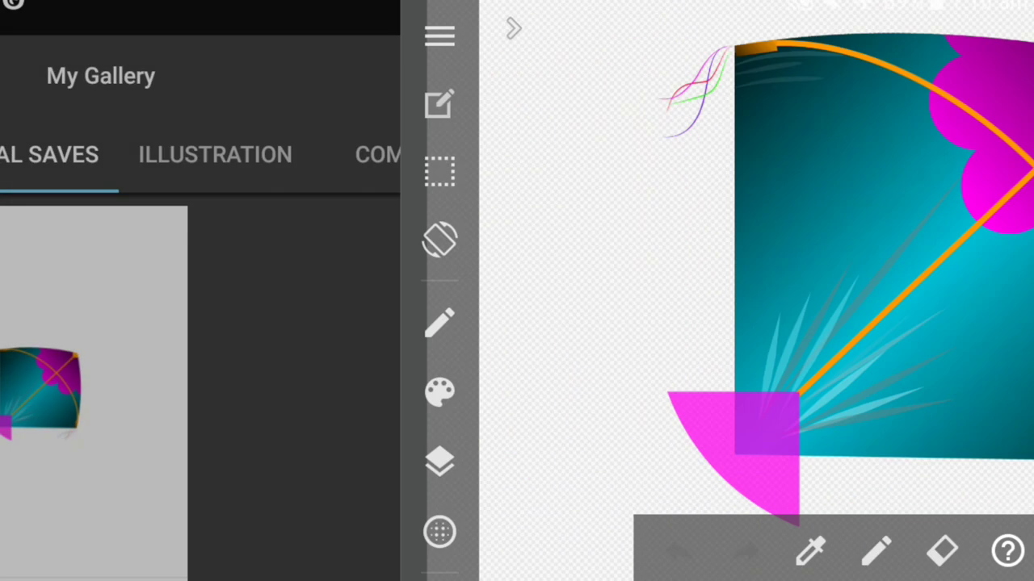
- Create a new 2800×2300 px, 1200 dpi canvas with a clear background
left_click(905, 75)
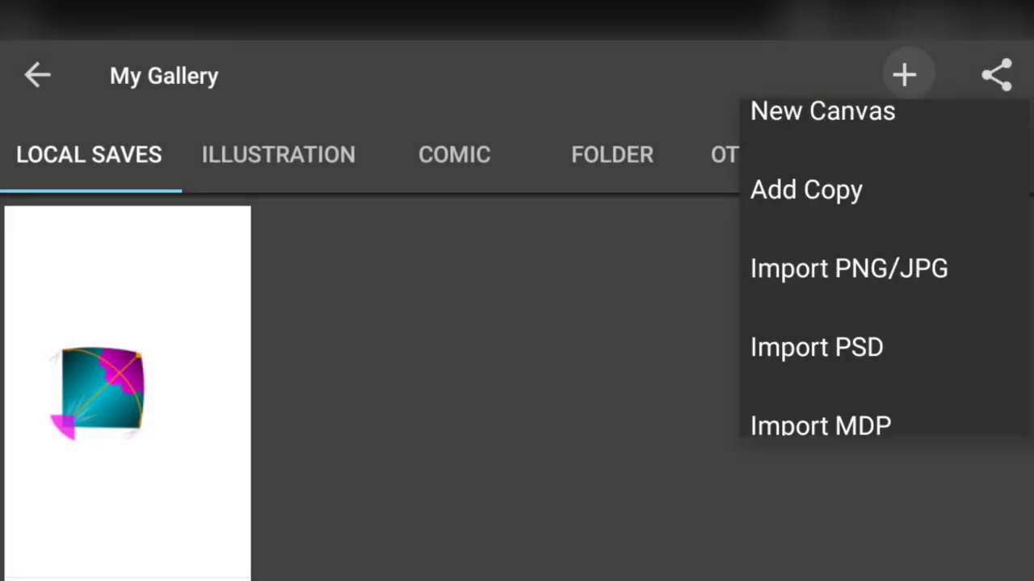
left_click(899, 156)
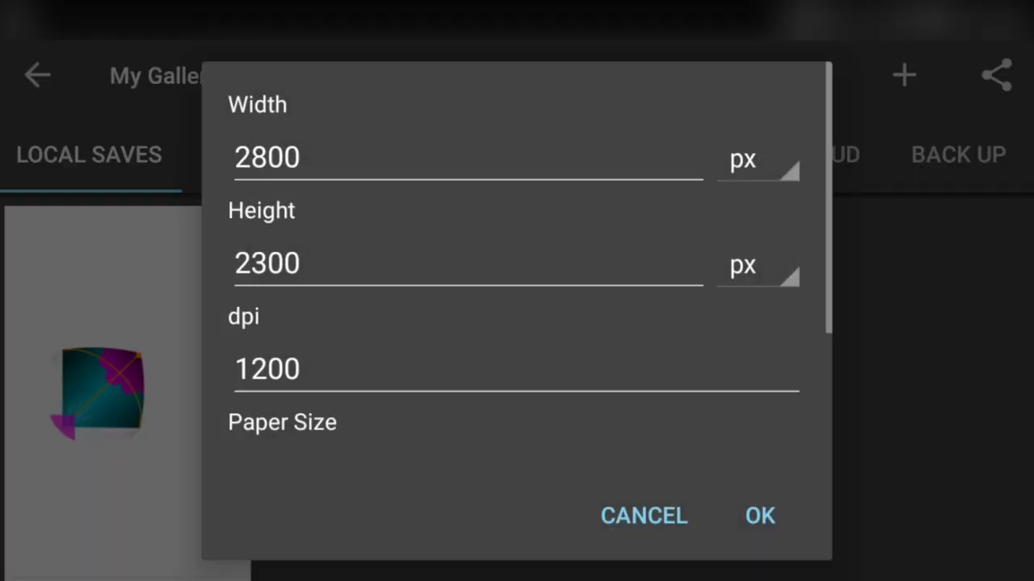
left_click_drag(554, 348, 554, 144)
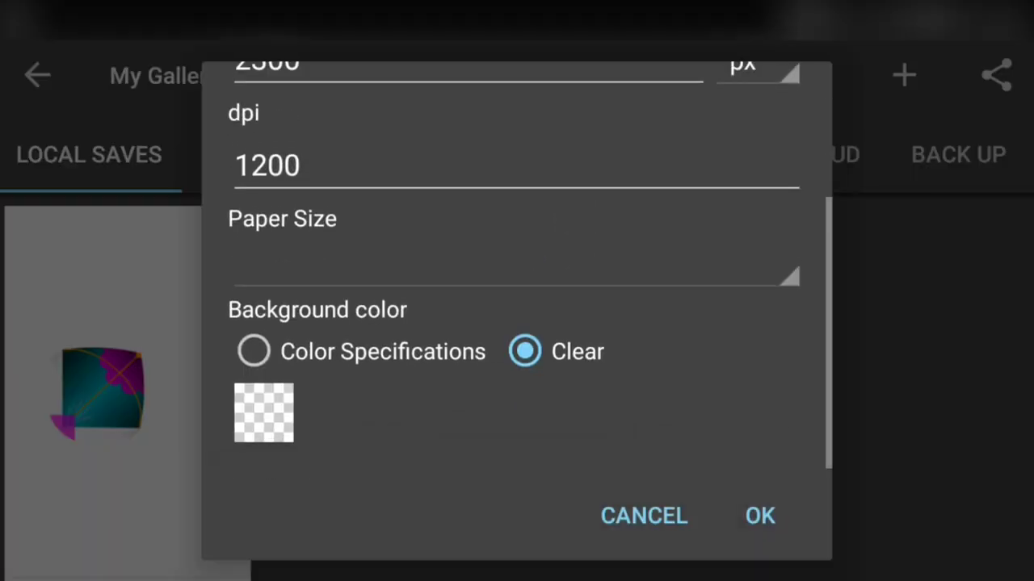
key("Escape")
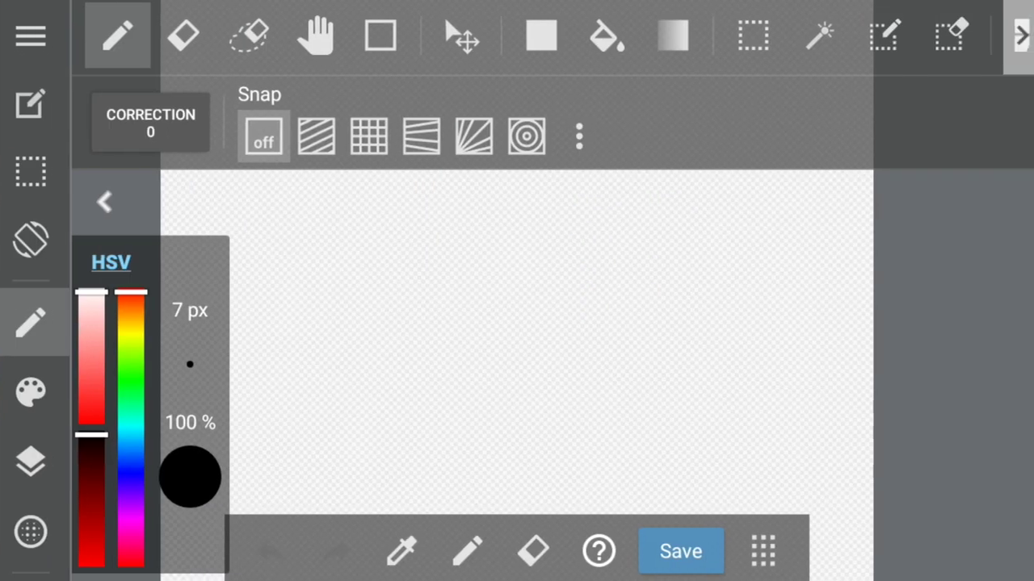
- Open the blank canvas and move the floating toolbar to the bottom-left corner
left_click(104, 202)
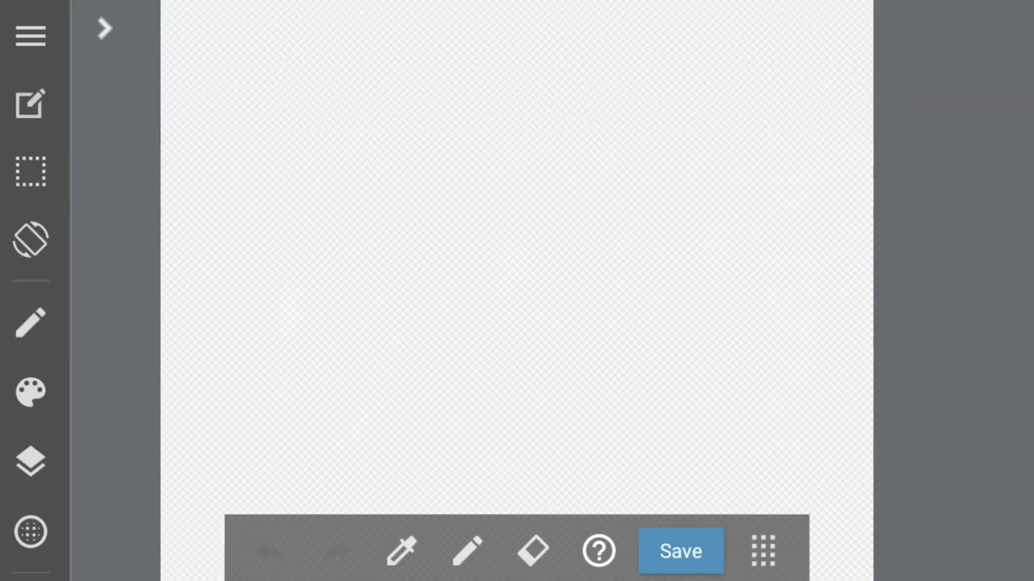
left_click_drag(763, 551, 91, 531)
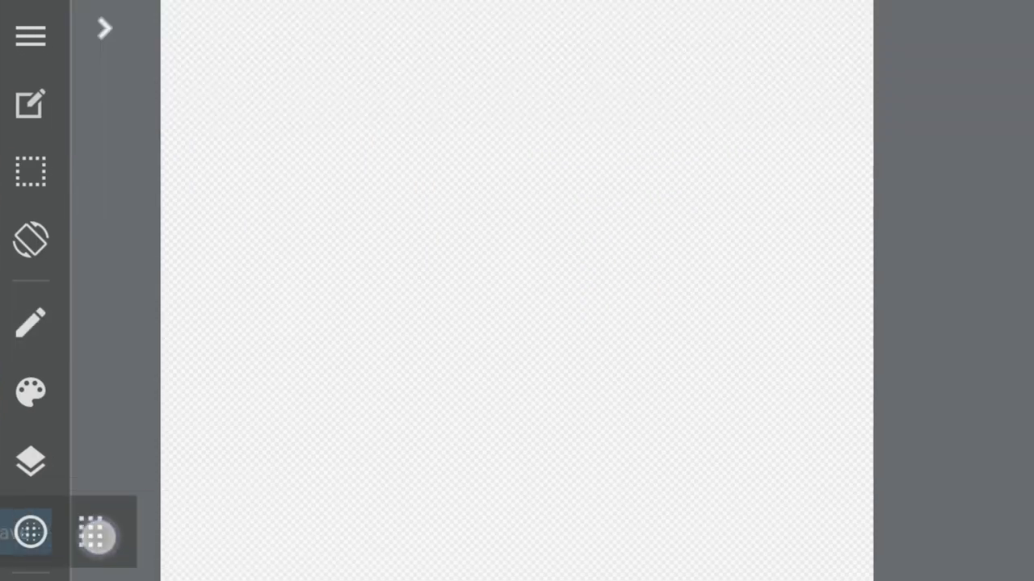
left_click(30, 325)
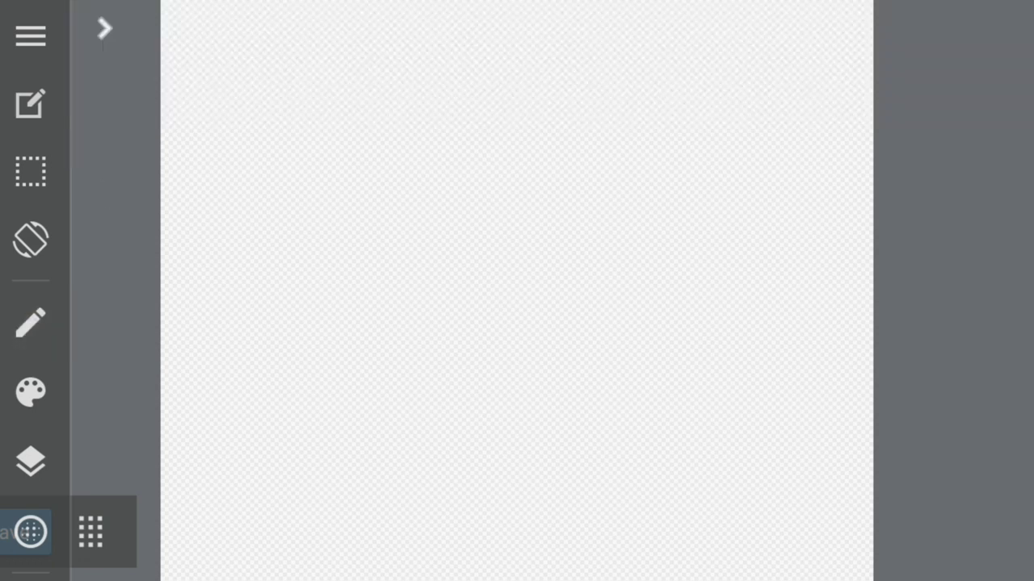
- Set the brush colour to cyan from the palette swatches
left_click(104, 29)
left_click(111, 88)
left_click_drag(146, 180, 145, 363)
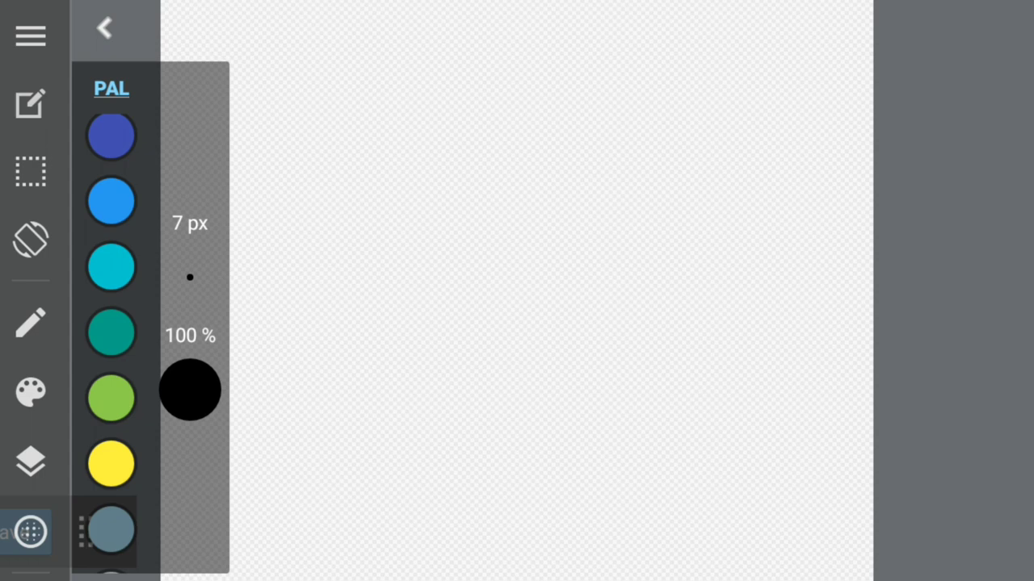
left_click(105, 338)
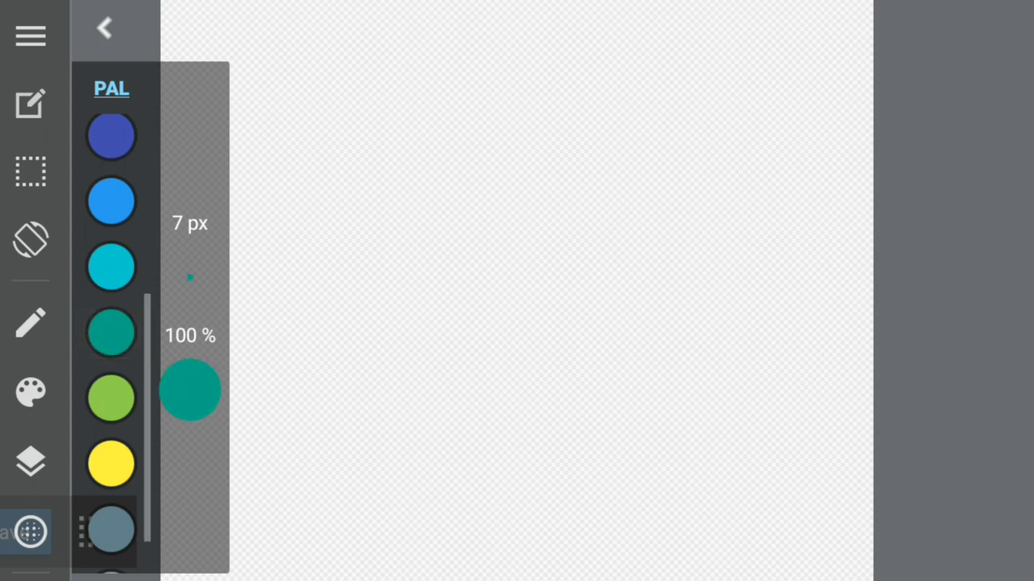
left_click(113, 260)
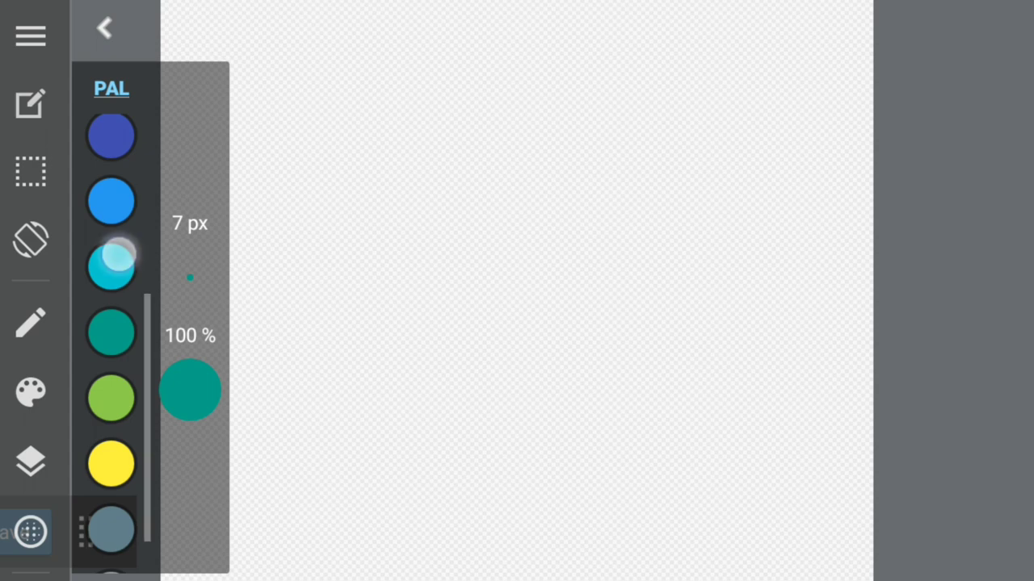
left_click(104, 29)
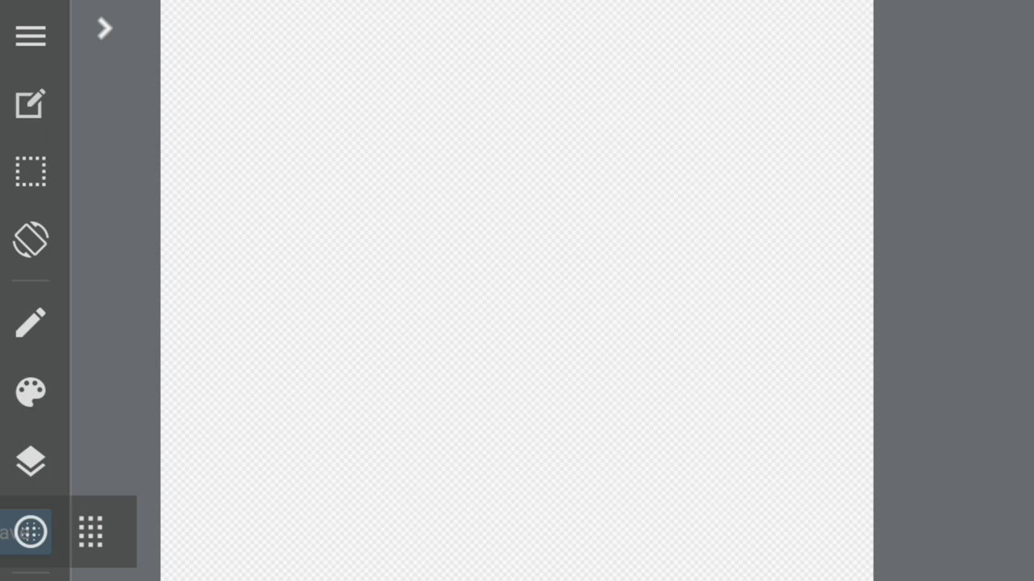
scroll(525, 391, "up", 2)
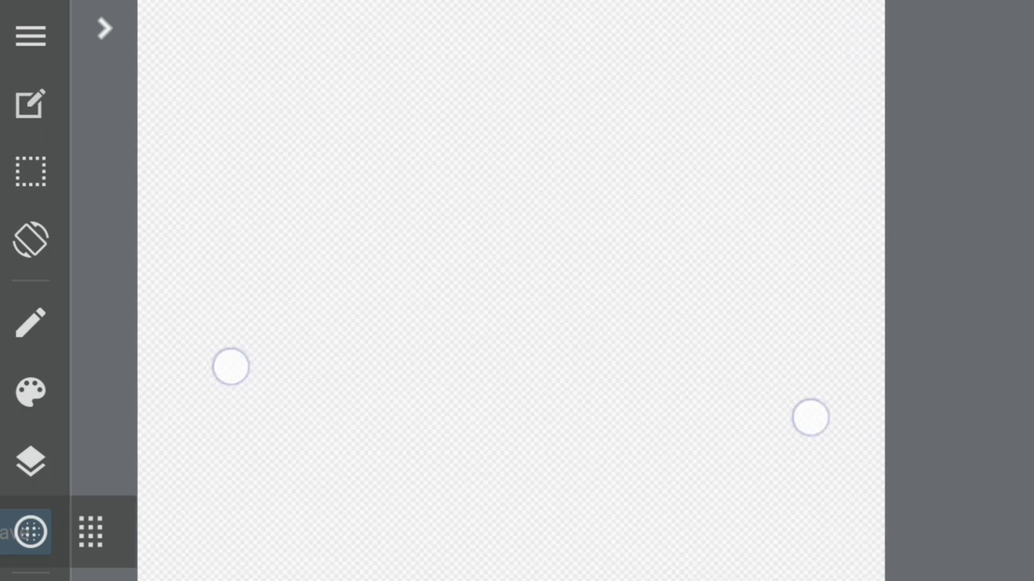
scroll(524, 395, "up", 1)
scroll(537, 399, "up", 1)
scroll(557, 404, "up", 1)
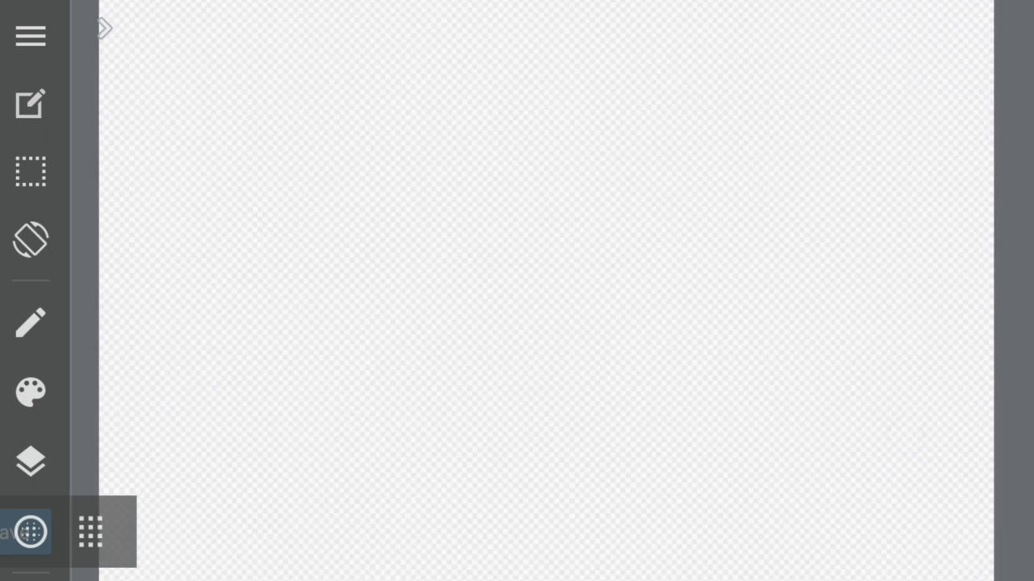
left_click(30, 323)
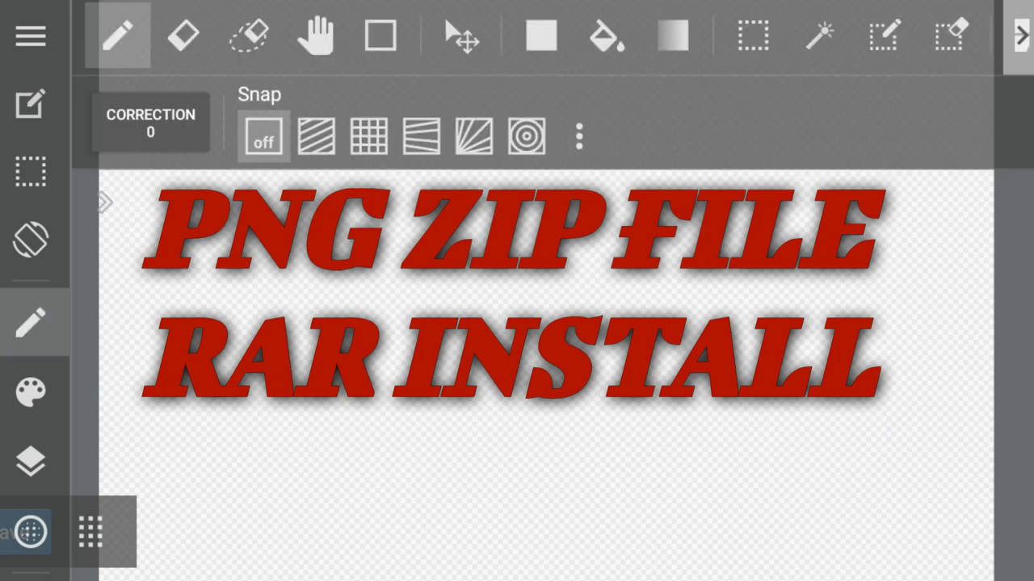
- Draw a large filled cyan square near the top centre with the rectangle fill tool
left_click(541, 36)
left_click(16, 343)
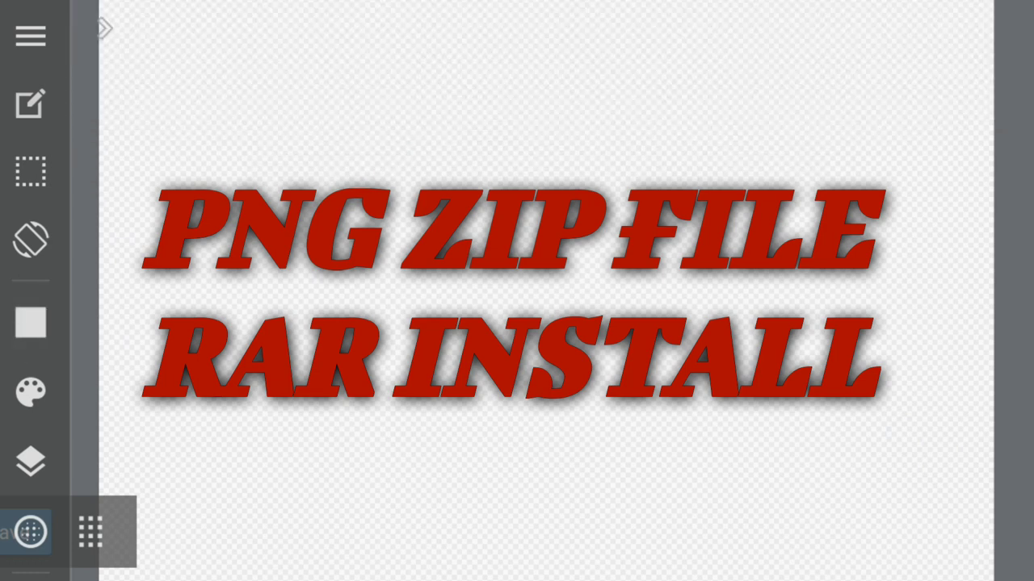
mouse_move(344, 67)
left_mouse_down()
mouse_move(718, 321)
mouse_move(752, 461)
left_mouse_up()
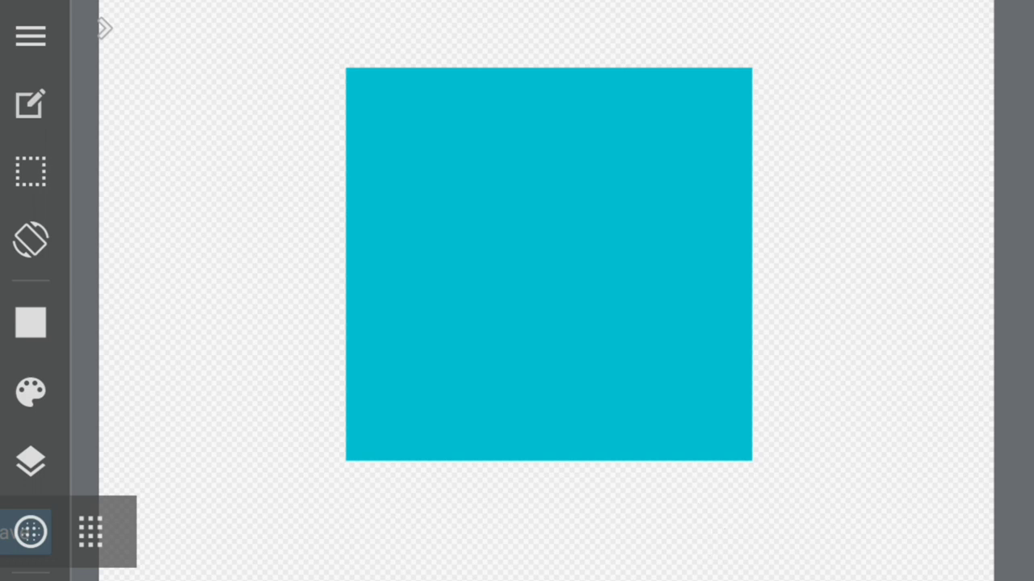
- Rotate the view into a diamond and cut the middle horizontal band out of it
mouse_move(748, 182)
left_mouse_down()
mouse_move(846, 221)
mouse_move(819, 185)
mouse_move(813, 121)
mouse_move(815, 290)
left_mouse_up()
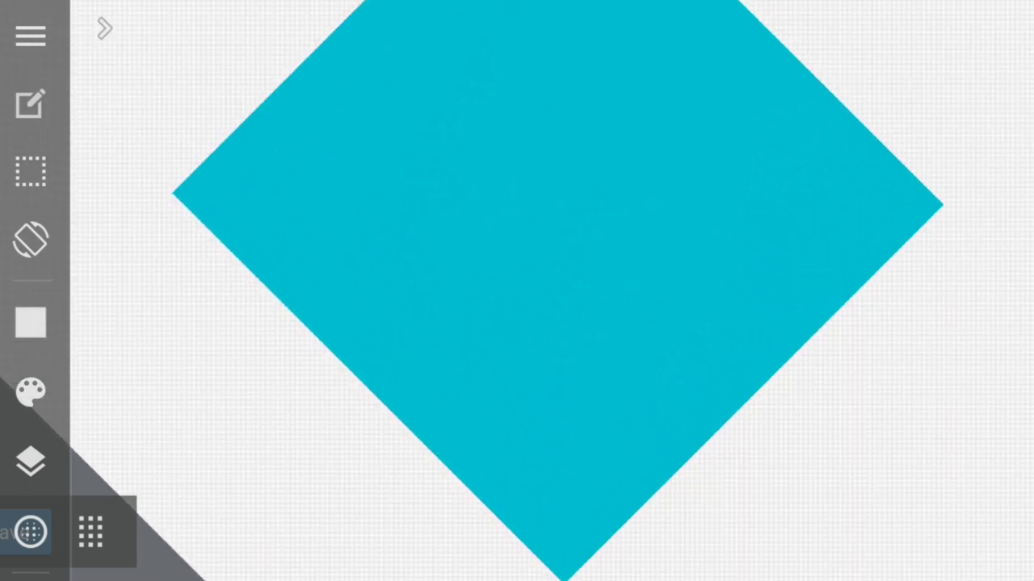
left_click(31, 323)
left_click(752, 35)
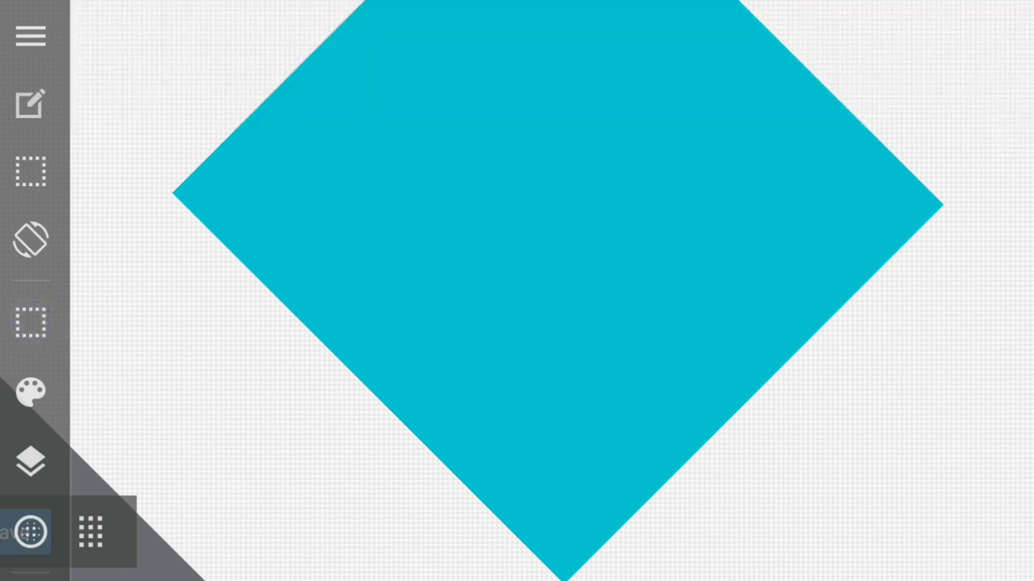
left_click_drag(159, 326, 1001, 206)
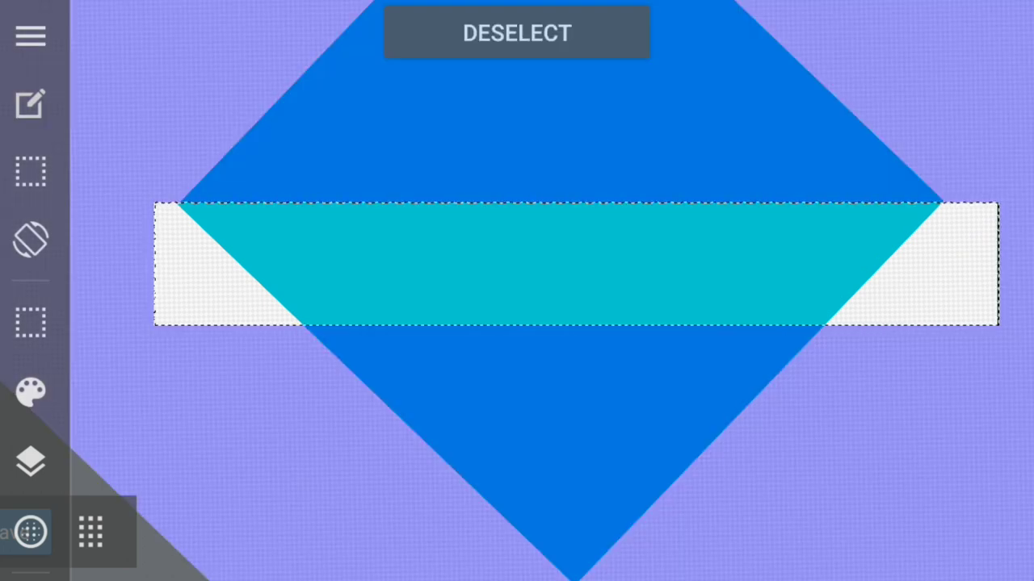
left_click(31, 104)
left_click(288, 120)
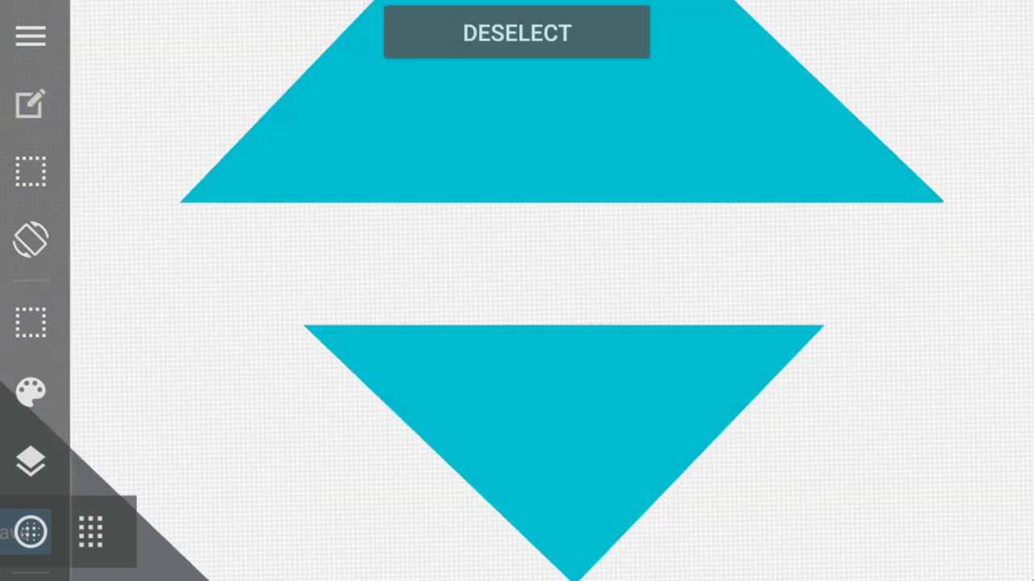
mouse_move(233, 274)
left_mouse_down()
mouse_move(499, 277)
mouse_move(872, 361)
mouse_move(870, 519)
left_mouse_up()
- Flip the cyan triangle layer horizontally from the layer actions menu
left_click(31, 460)
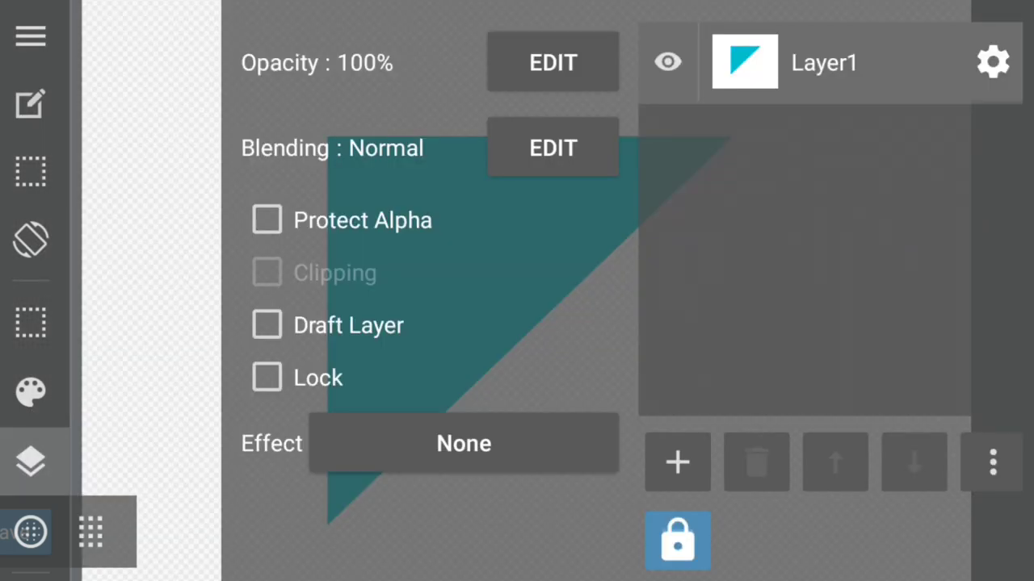
left_click(993, 462)
left_click(923, 489)
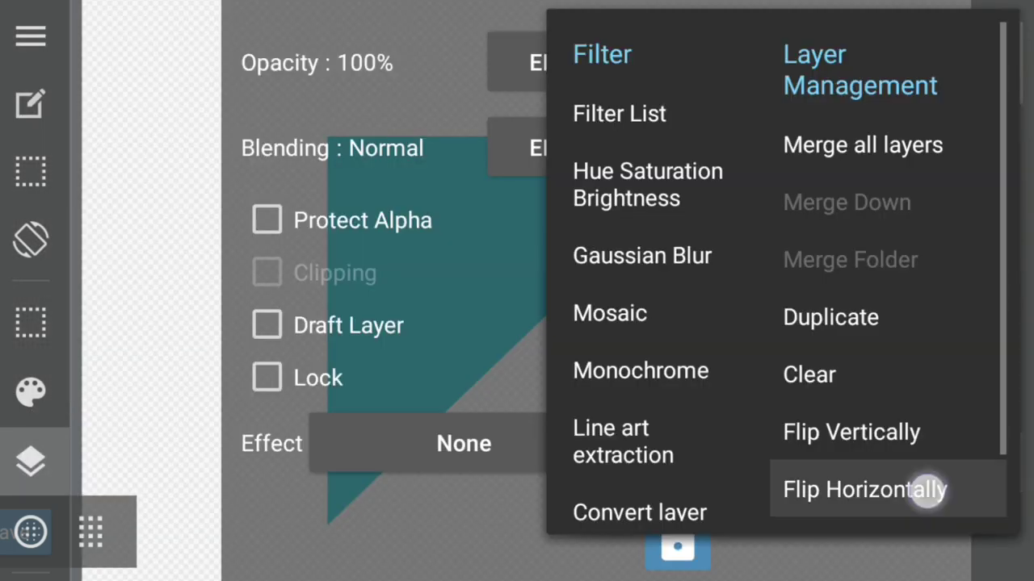
left_click(31, 460)
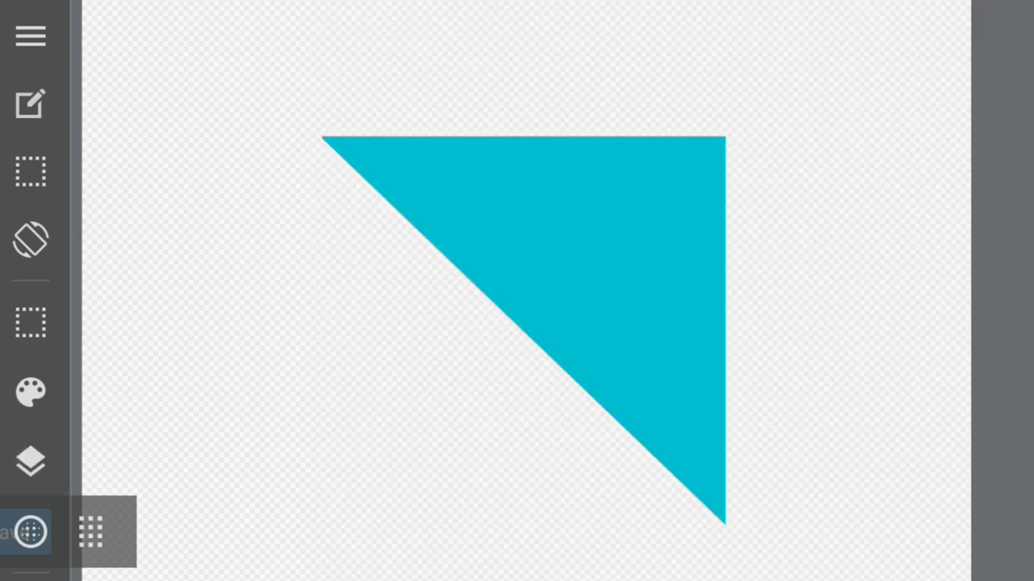
left_click_drag(447, 390, 831, 415)
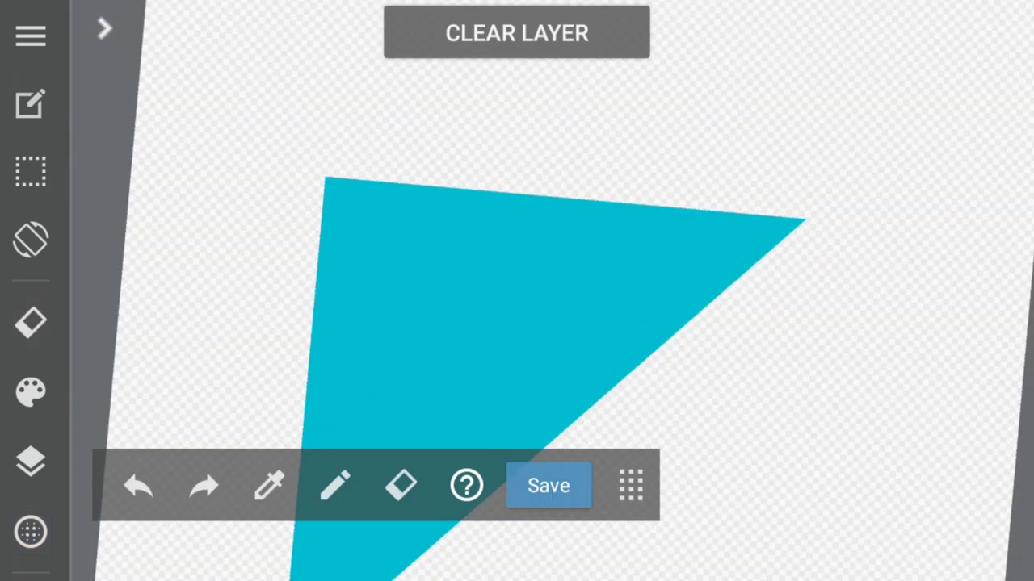
- Turn on the ellipse snap guide and start rotating it over the triangle
left_click(31, 323)
left_click(528, 132)
left_click(30, 323)
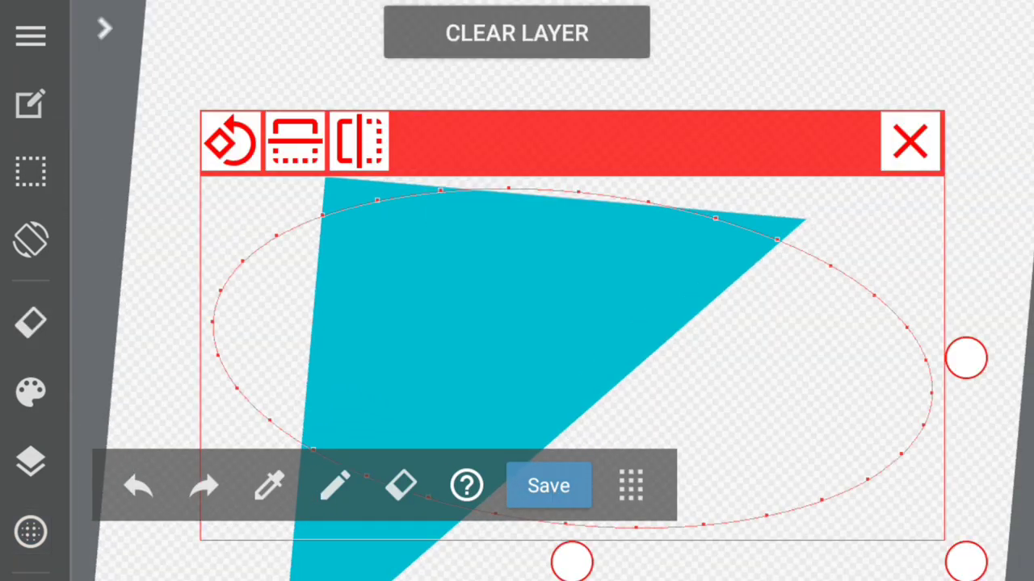
left_click_drag(788, 137, 789, 141)
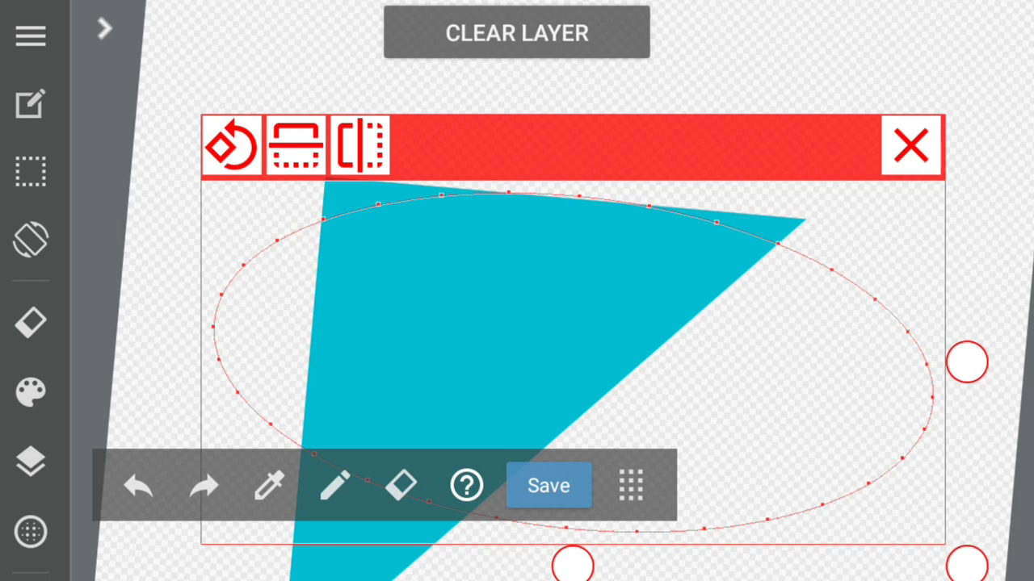
left_click_drag(222, 127, 218, 139)
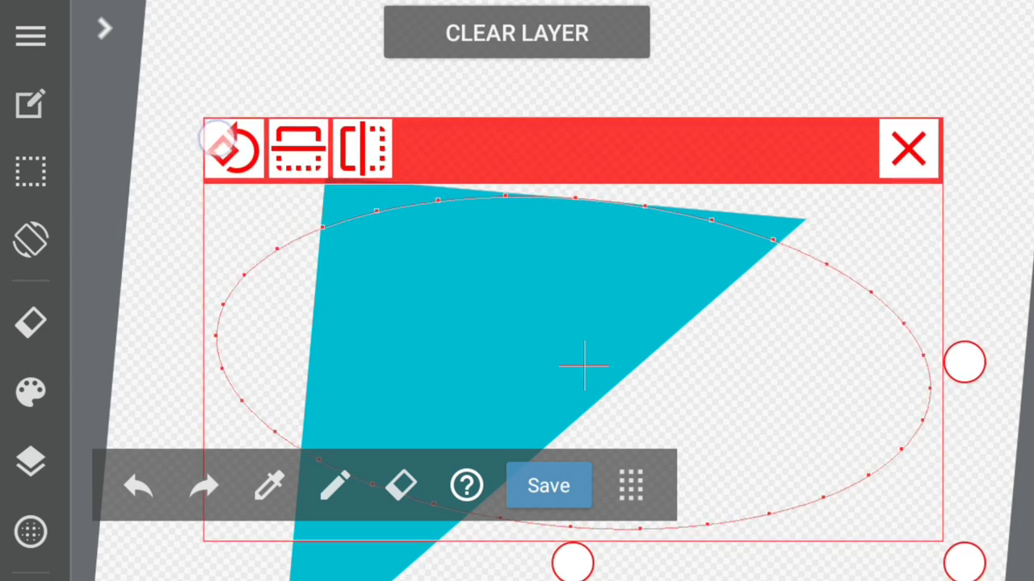
left_click_drag(218, 139, 212, 101)
- Fine-tune the ellipse guide's position and erase a curved arc across the triangle's top
left_click(789, 134)
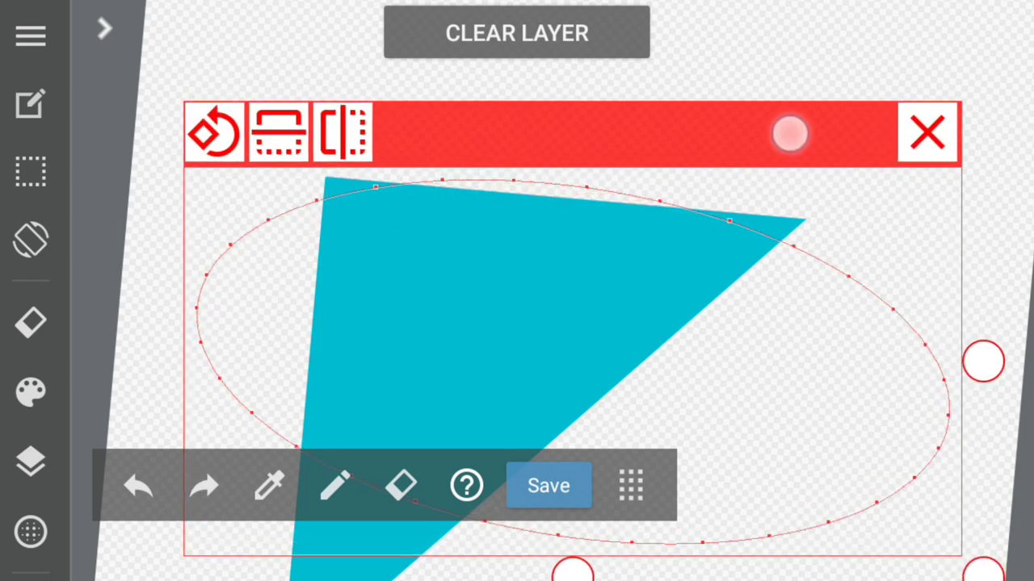
left_click_drag(789, 134, 814, 146)
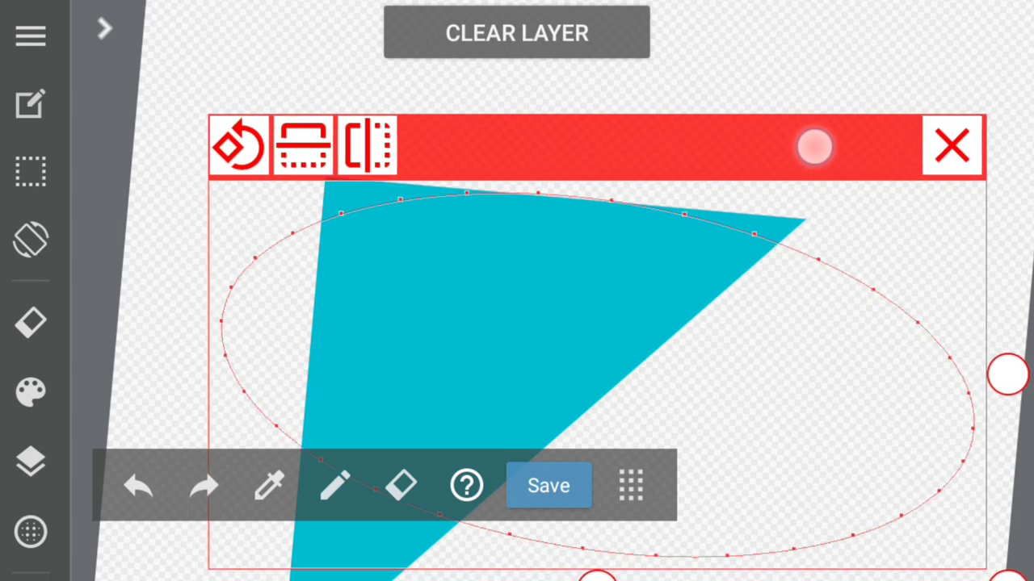
left_click_drag(238, 146, 226, 135)
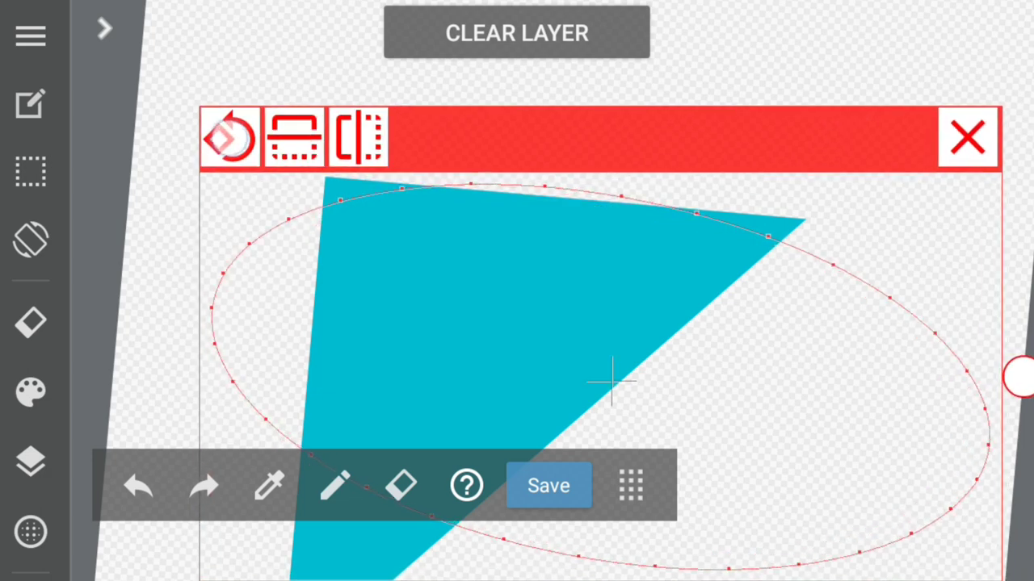
left_click_drag(803, 138, 800, 148)
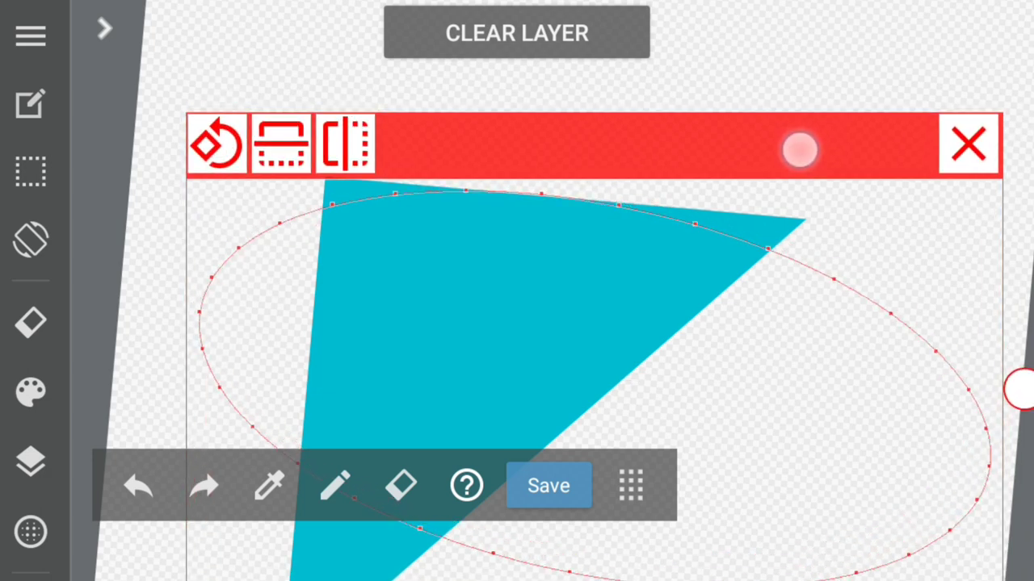
left_click_drag(605, 392, 601, 398)
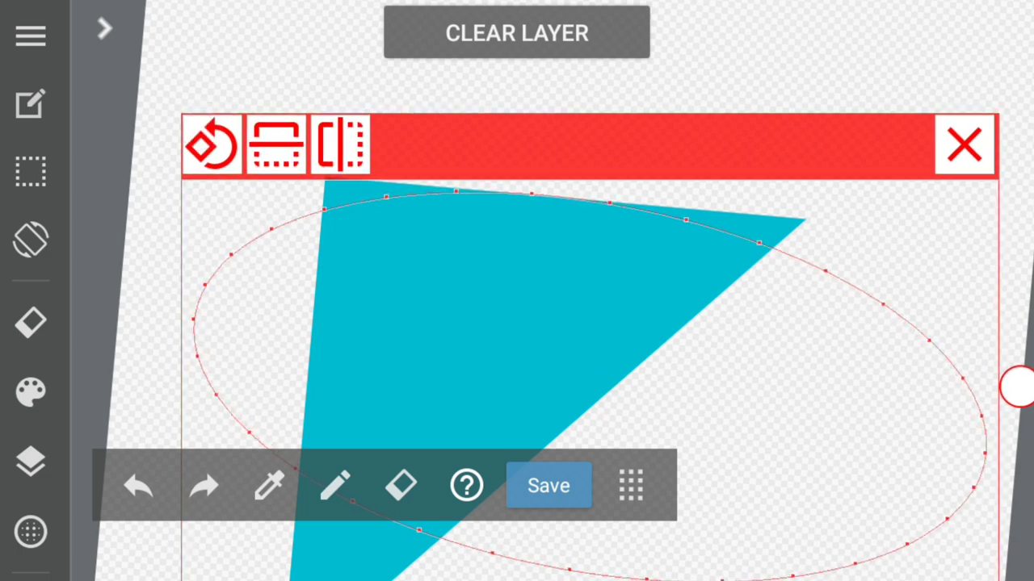
mouse_move(320, 205)
left_mouse_down()
mouse_move(606, 191)
mouse_move(773, 261)
mouse_move(292, 242)
mouse_move(686, 224)
mouse_move(725, 242)
mouse_move(261, 247)
mouse_move(730, 237)
mouse_move(709, 247)
mouse_move(304, 229)
mouse_move(865, 295)
left_mouse_up()
- Dismiss the ellipse guide and erase the cyan slivers above the arc for a smooth top
left_click(965, 145)
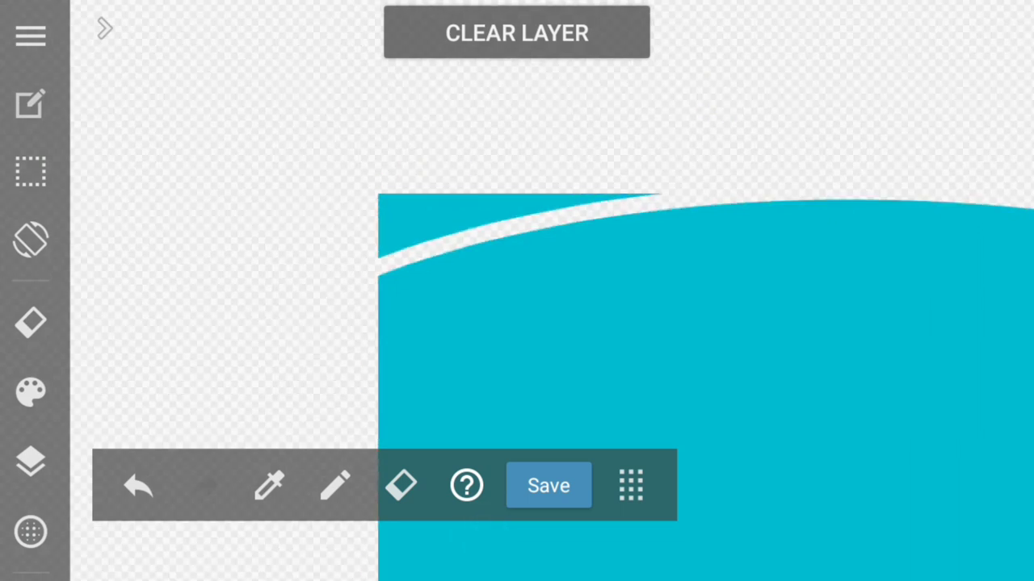
left_click_drag(652, 175, 396, 230)
left_click_drag(703, 170, 404, 234)
left_click_drag(579, 145, 627, 156)
left_click_drag(276, 269, 635, 189)
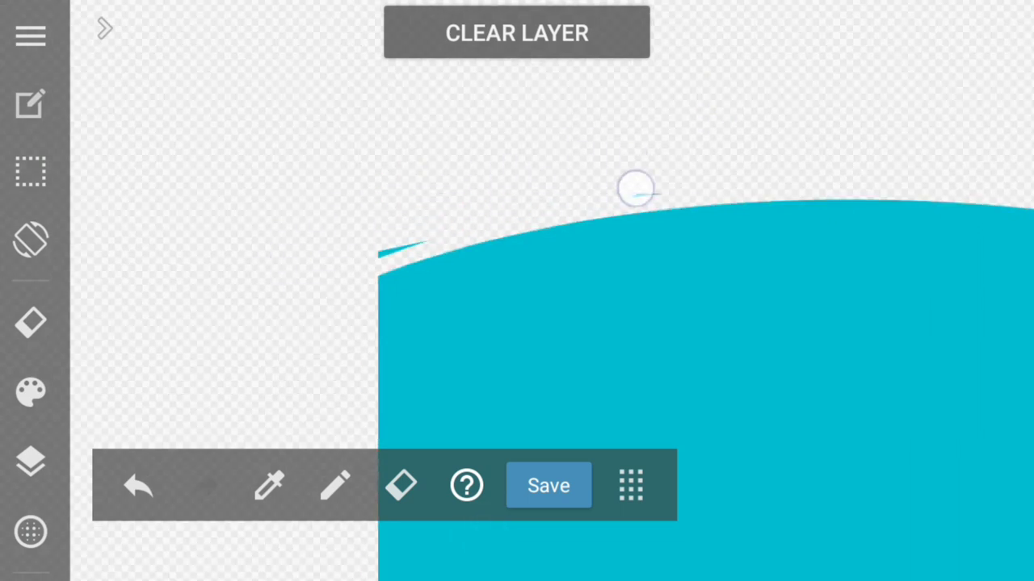
left_click_drag(745, 183, 431, 239)
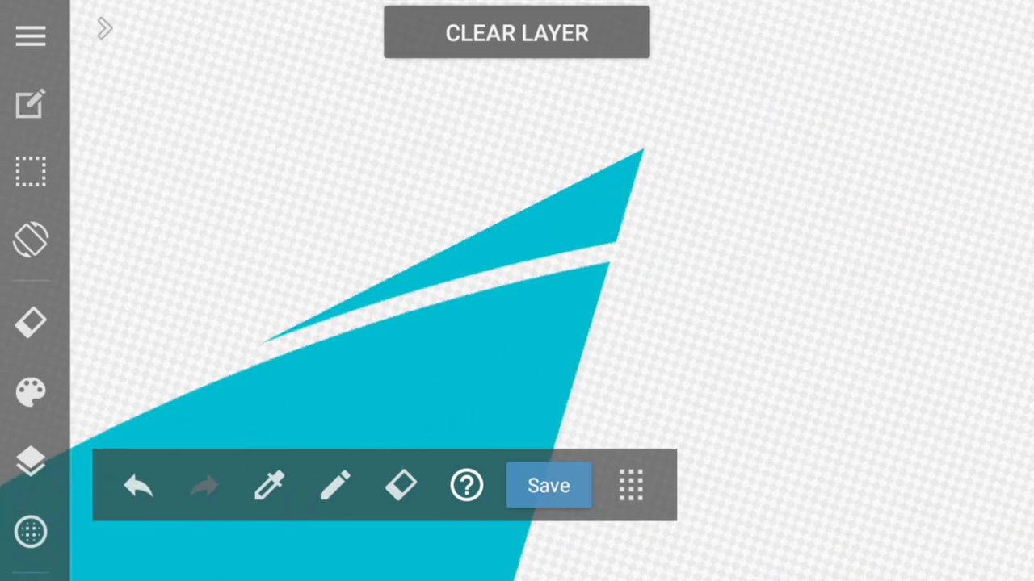
left_click_drag(634, 194, 413, 258)
left_click_drag(768, 143, 592, 176)
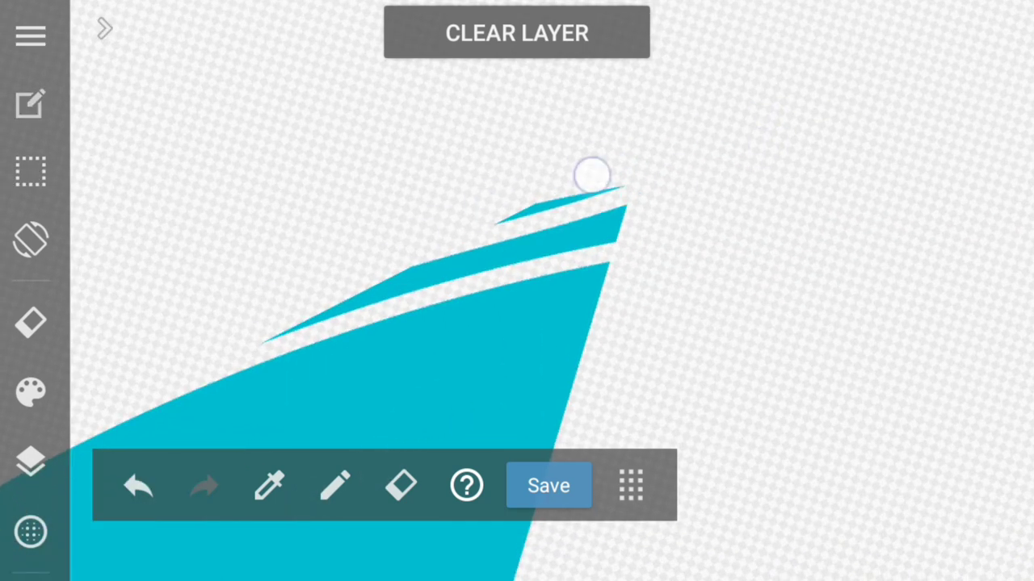
left_click_drag(517, 212, 643, 198)
left_click_drag(374, 273, 699, 213)
mouse_move(469, 264)
left_mouse_down()
mouse_move(625, 225)
mouse_move(230, 338)
left_mouse_up()
left_click_drag(549, 242, 203, 353)
left_click_drag(439, 285, 589, 250)
mouse_move(601, 387)
left_mouse_down()
mouse_move(642, 294)
mouse_move(484, 323)
mouse_move(630, 293)
left_mouse_up()
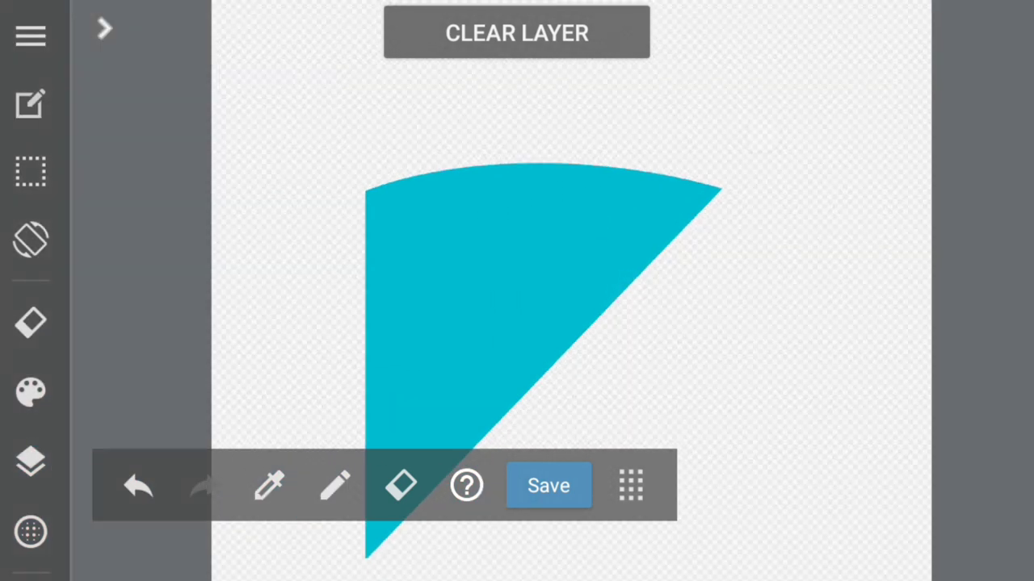
- Duplicate the cyan wedge layer and flip the copy horizontally
left_click(30, 461)
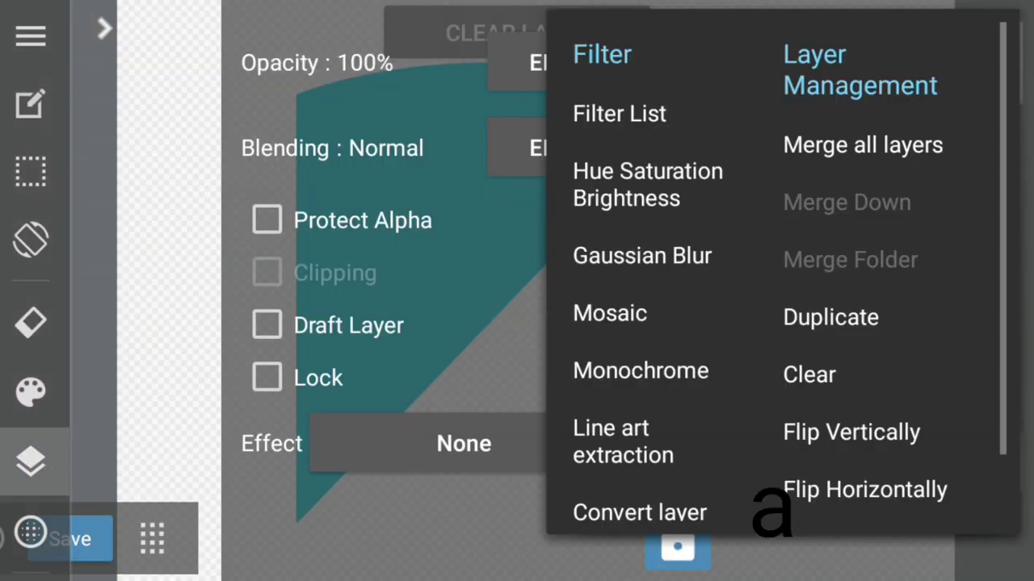
left_click(895, 316)
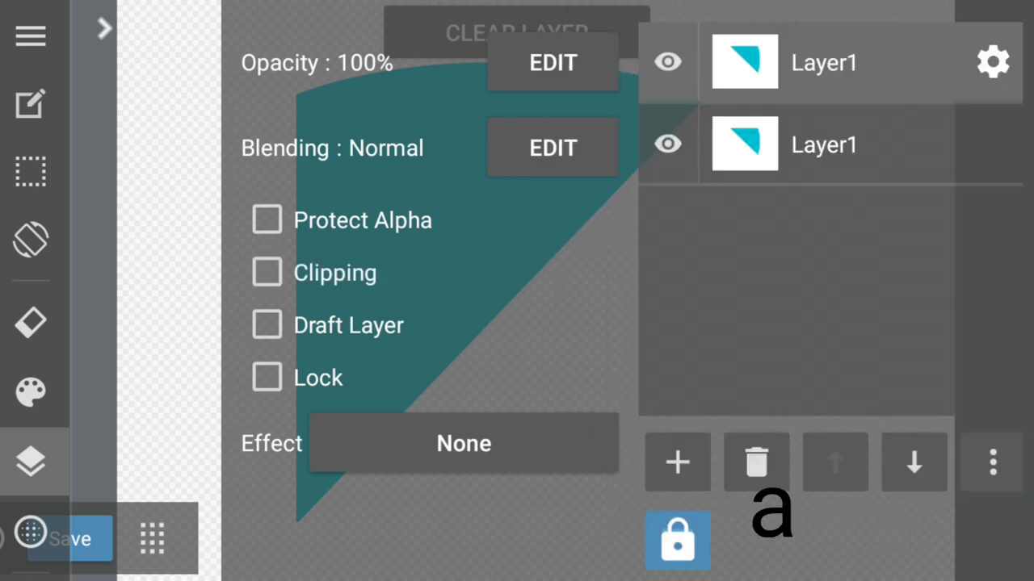
left_click(992, 462)
left_click(859, 490)
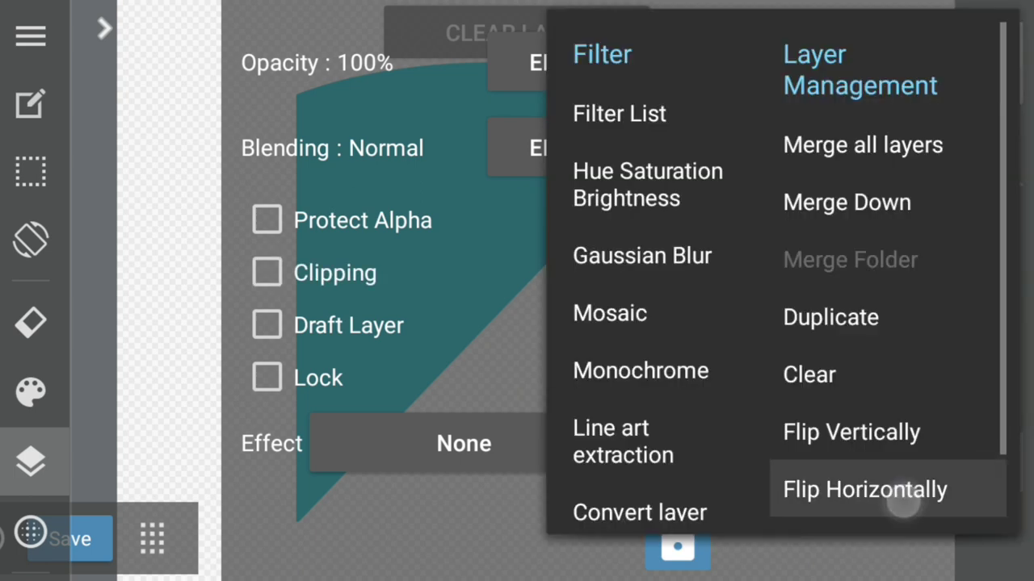
left_click(31, 462)
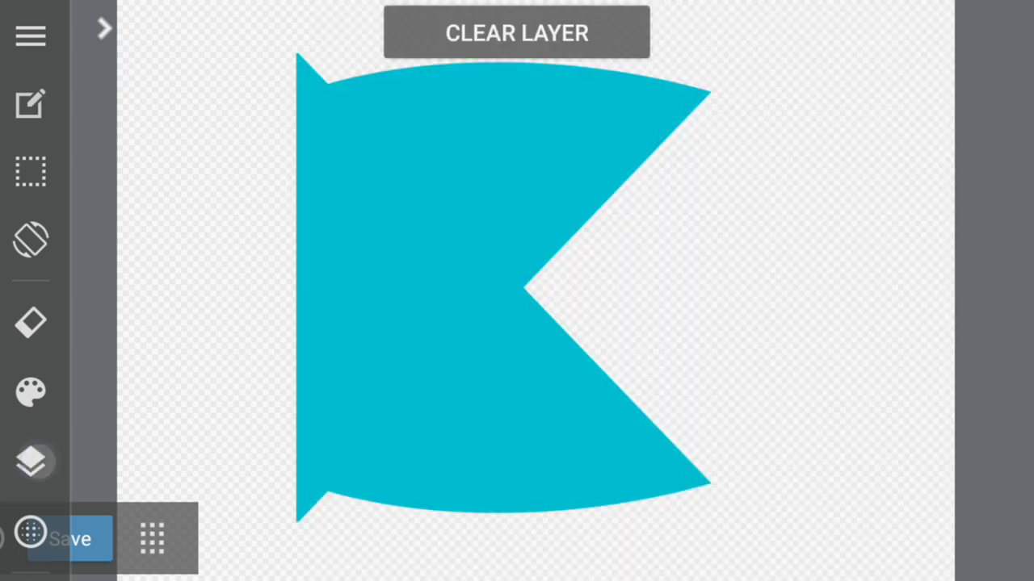
- Transform the mirrored copy, shifting it right and down and rotating it into alignment
left_click(31, 172)
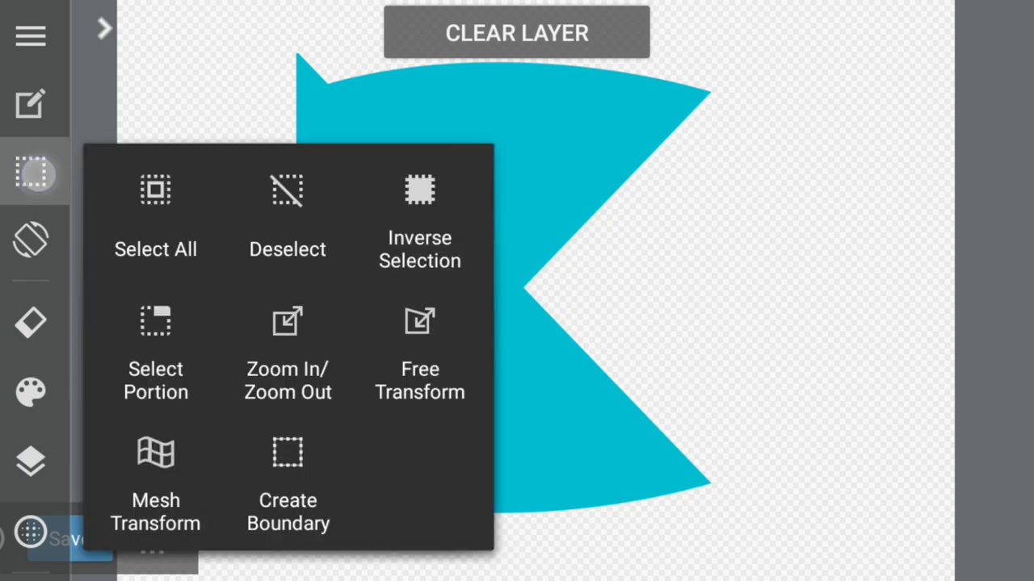
left_click(283, 325)
left_click_drag(839, 333, 788, 93)
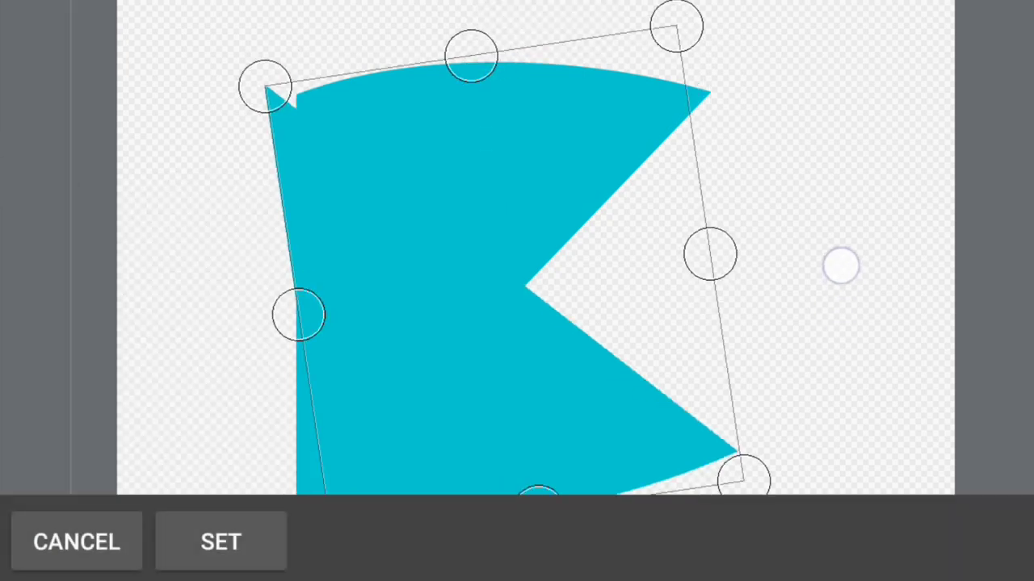
left_click_drag(861, 248, 835, 141)
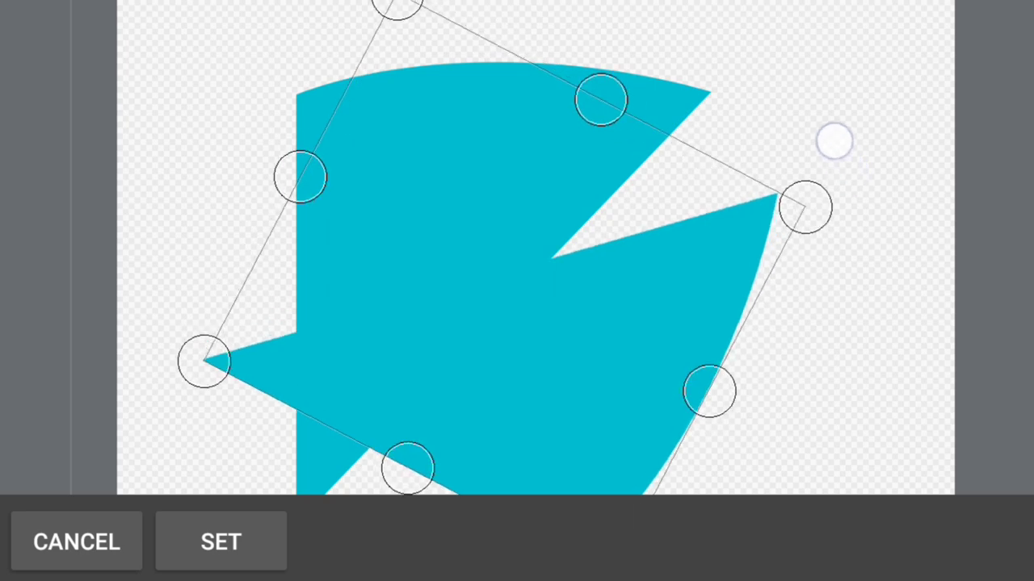
left_click_drag(863, 329, 865, 238)
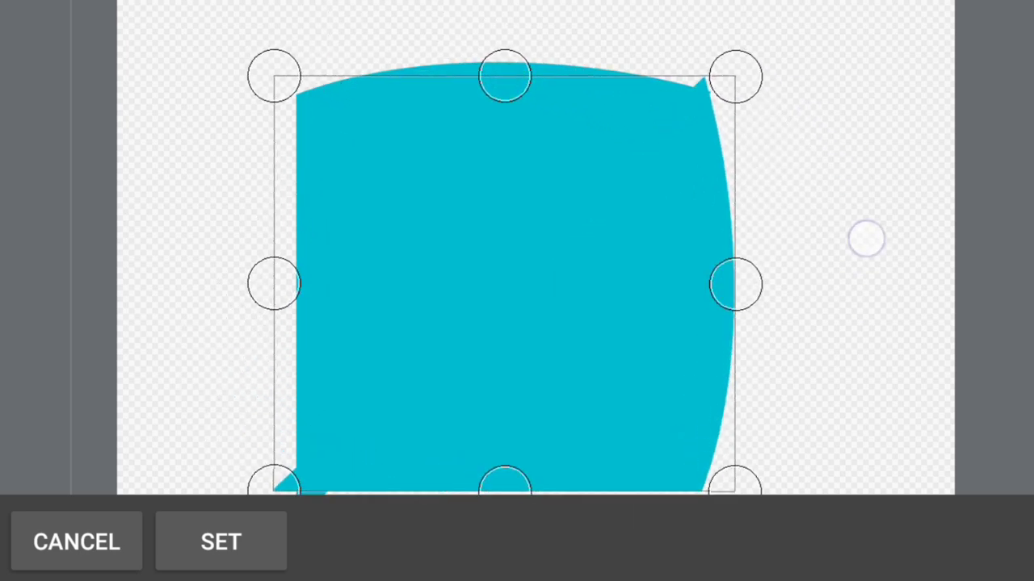
left_click_drag(537, 307, 558, 256)
left_click_drag(848, 212, 831, 180)
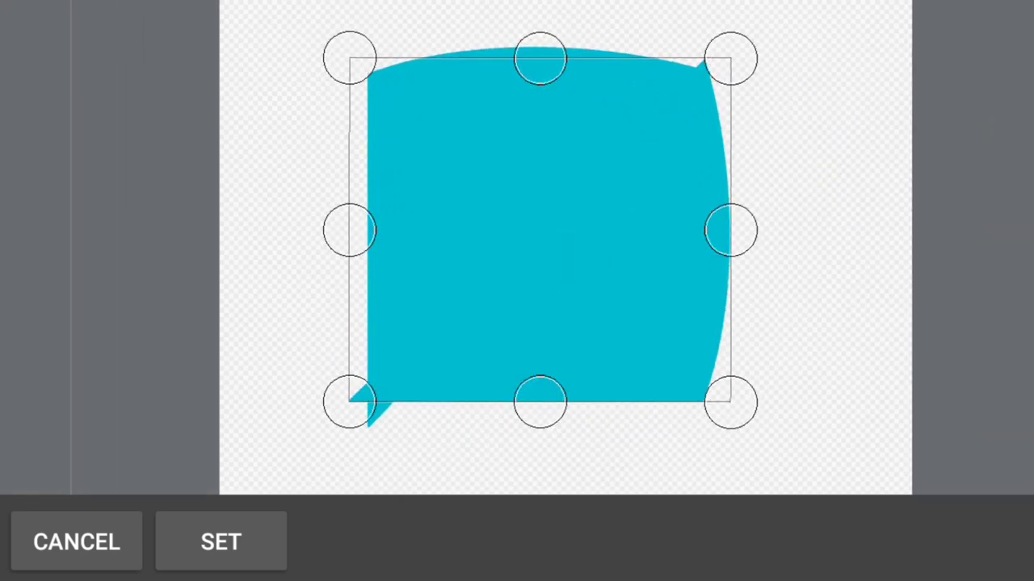
left_click_drag(626, 311, 634, 326)
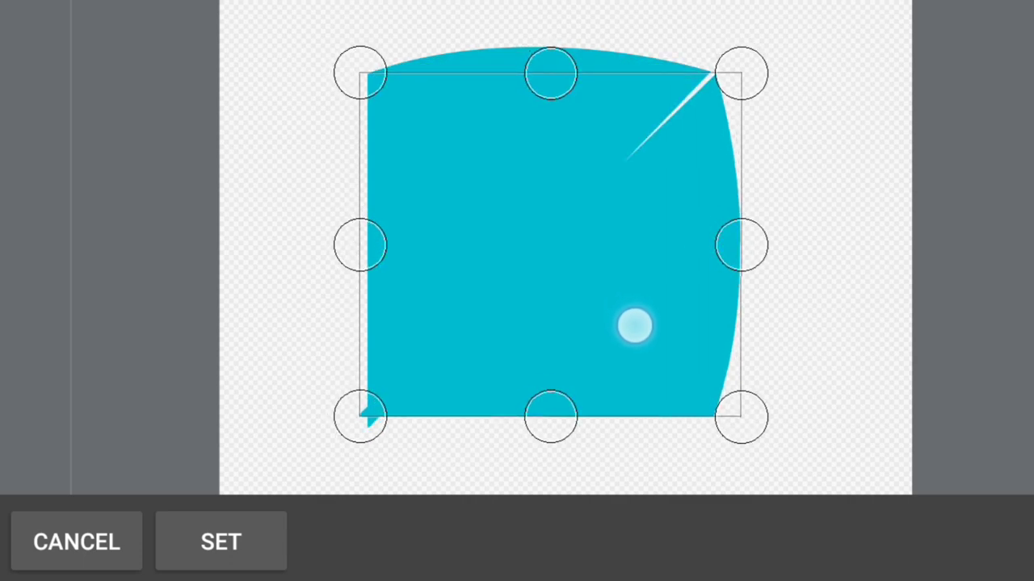
left_click_drag(835, 266, 834, 247)
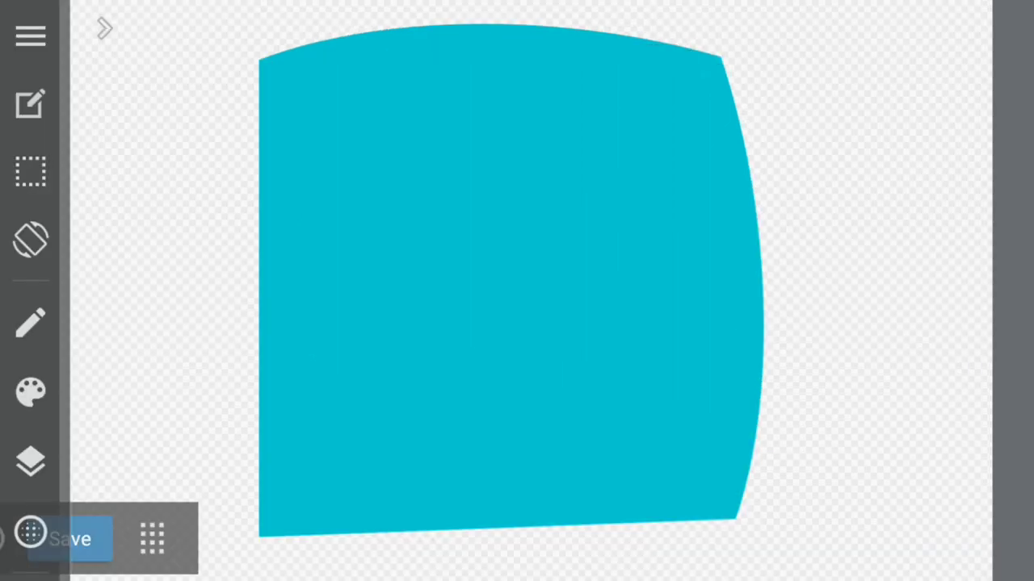
- Switch to the Gradient tool and set the drawing colour to black
left_click(31, 323)
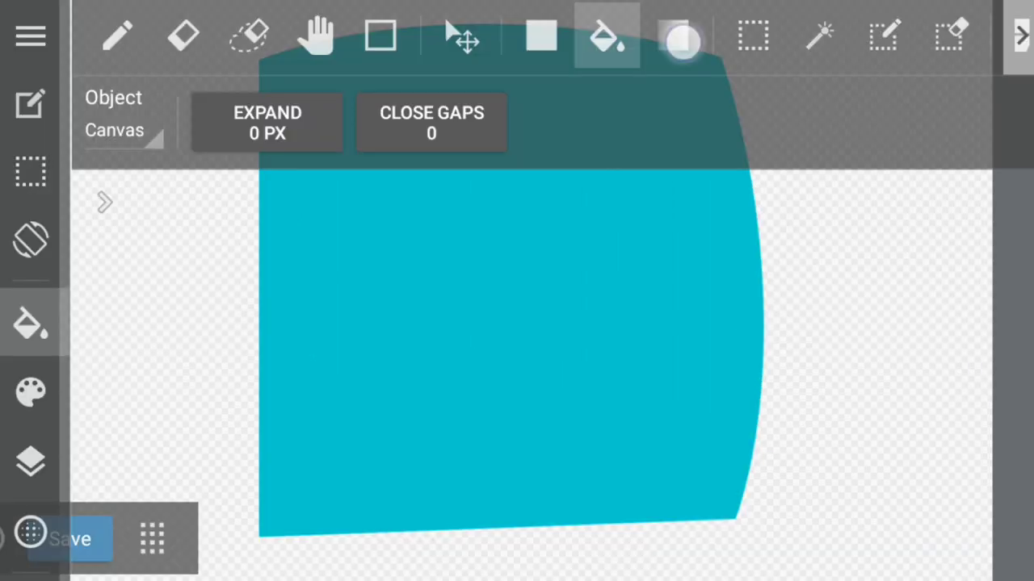
left_click(673, 35)
left_click(31, 392)
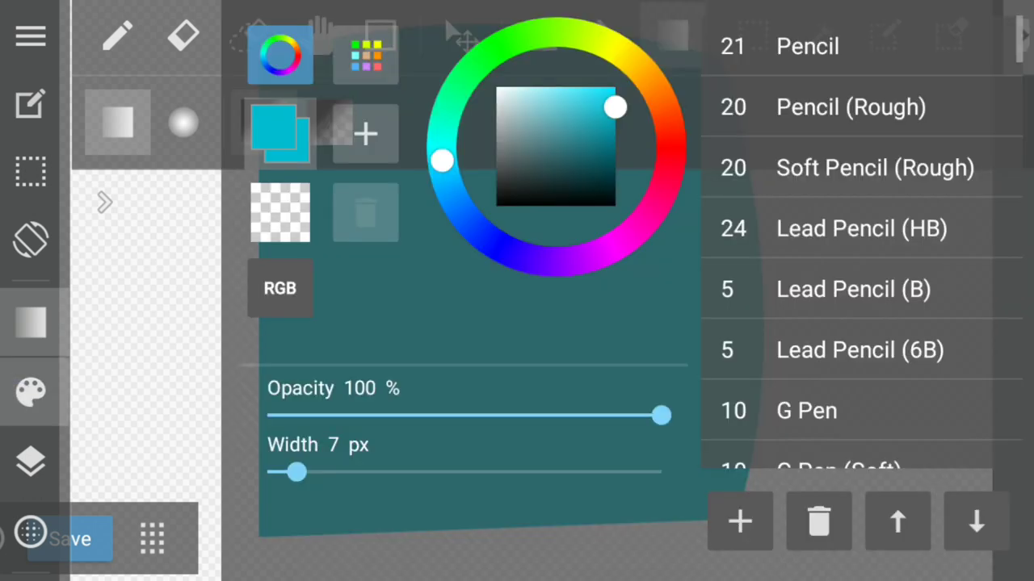
left_click_drag(616, 107, 453, 248)
left_click(31, 392)
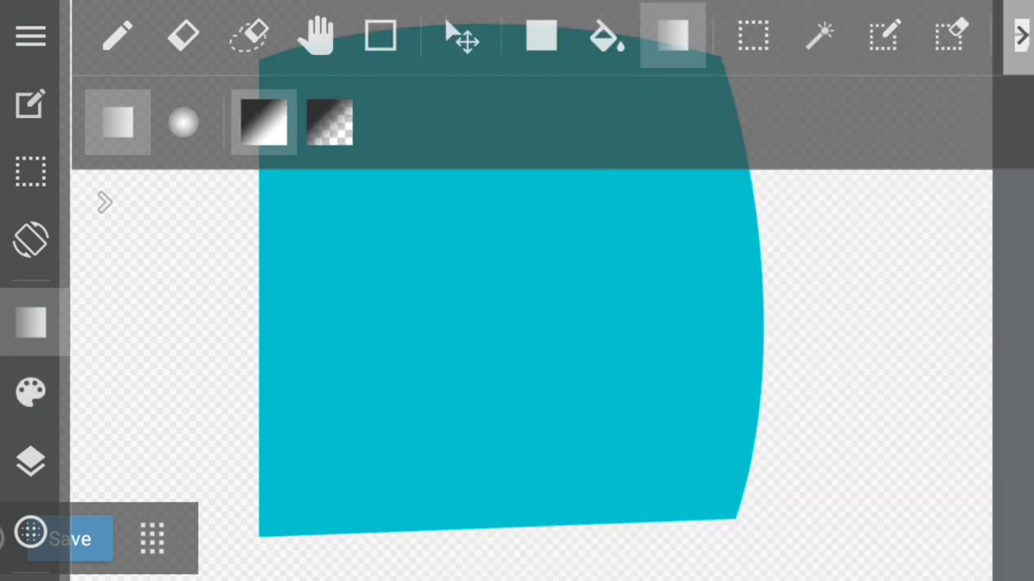
- Merge the top cyan piece down into the layer below and turn on Protect Alpha
left_click(30, 323)
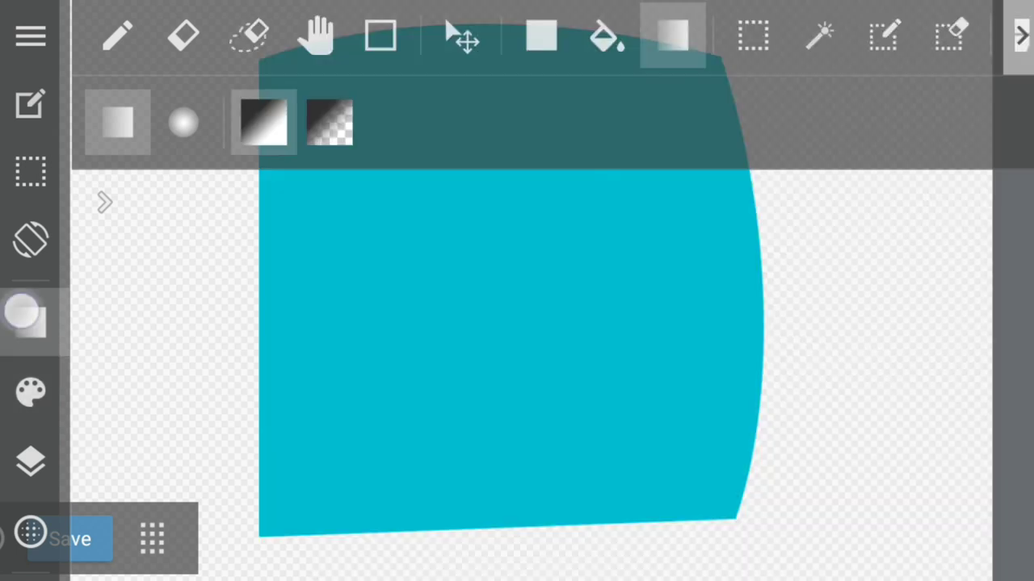
left_click(30, 460)
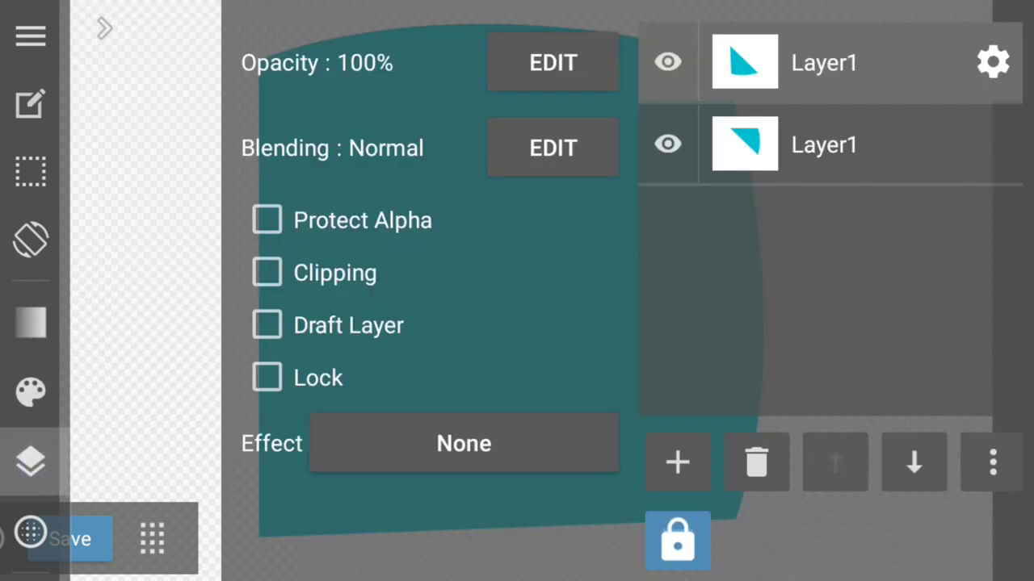
left_click(992, 462)
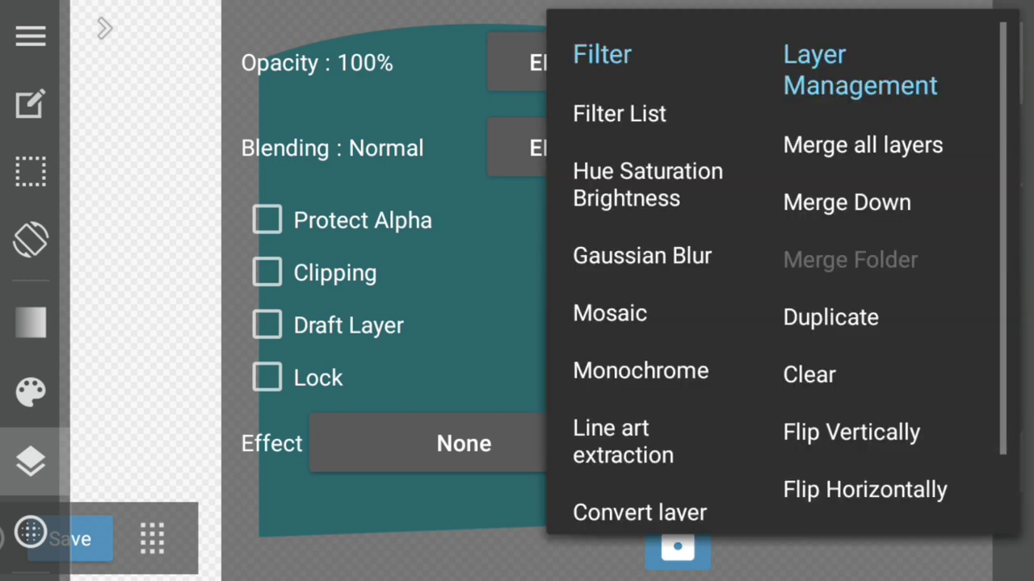
left_click(944, 203)
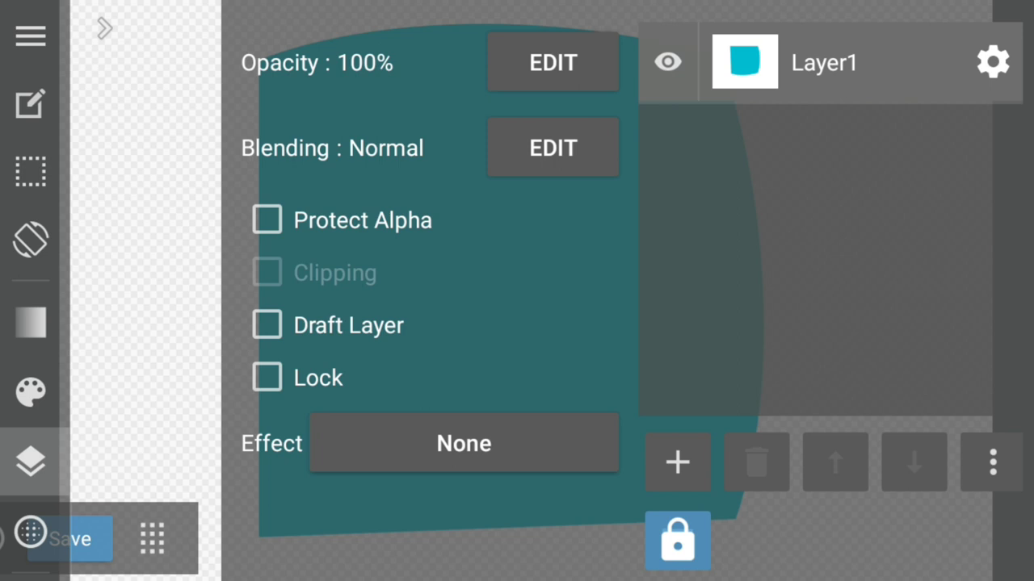
left_click(267, 220)
left_click(31, 462)
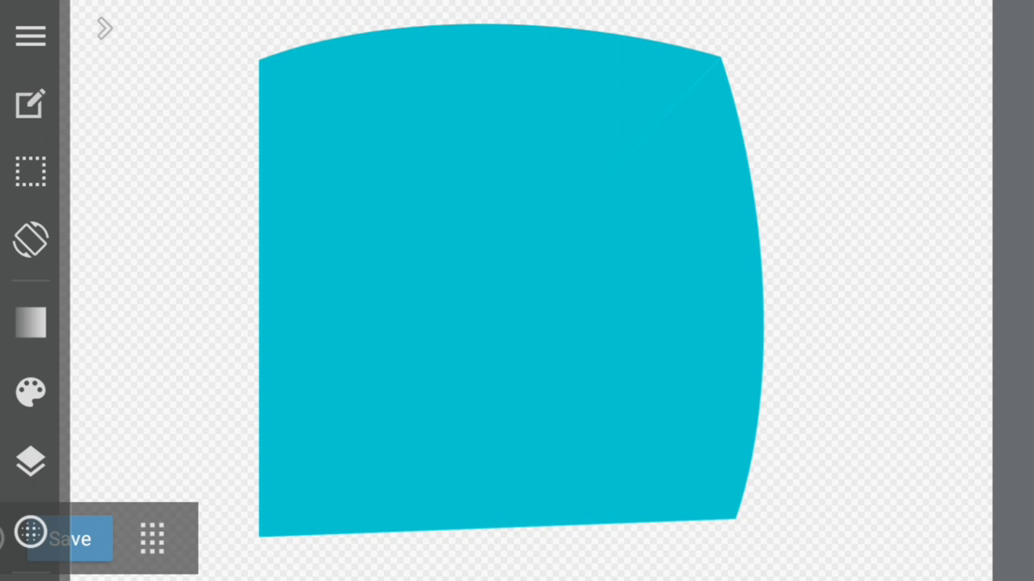
- Darken the cyan shape's top-left and bottom-right corners with black gradients, then outline a large orange ellipse
mouse_move(244, 44)
left_mouse_down()
mouse_move(452, 196)
mouse_move(504, 277)
left_mouse_up()
mouse_move(530, 312)
left_mouse_down()
mouse_move(743, 543)
mouse_move(637, 385)
mouse_move(526, 301)
left_mouse_up()
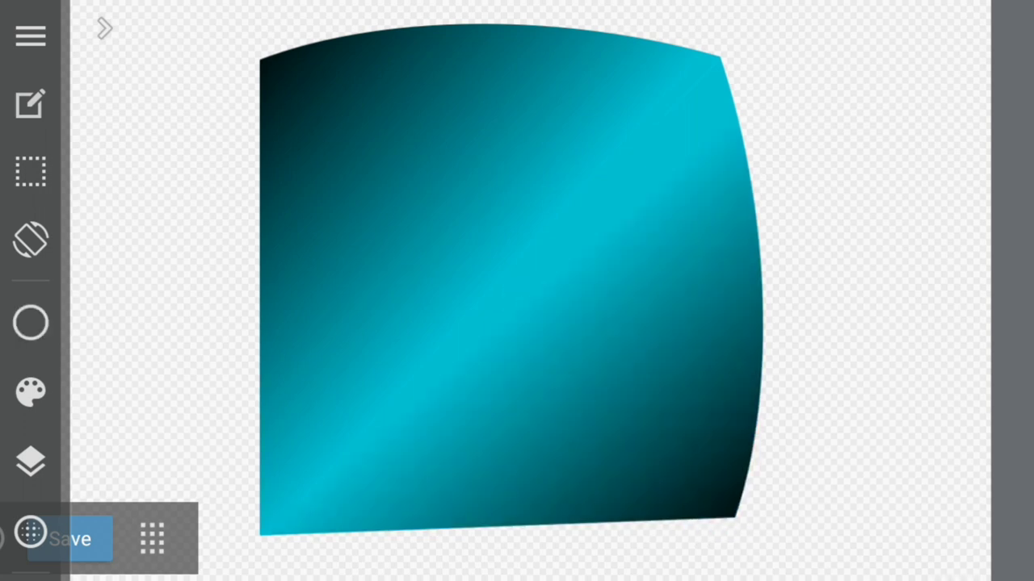
mouse_move(228, 65)
left_mouse_down()
mouse_move(865, 500)
mouse_move(880, 497)
left_mouse_up()
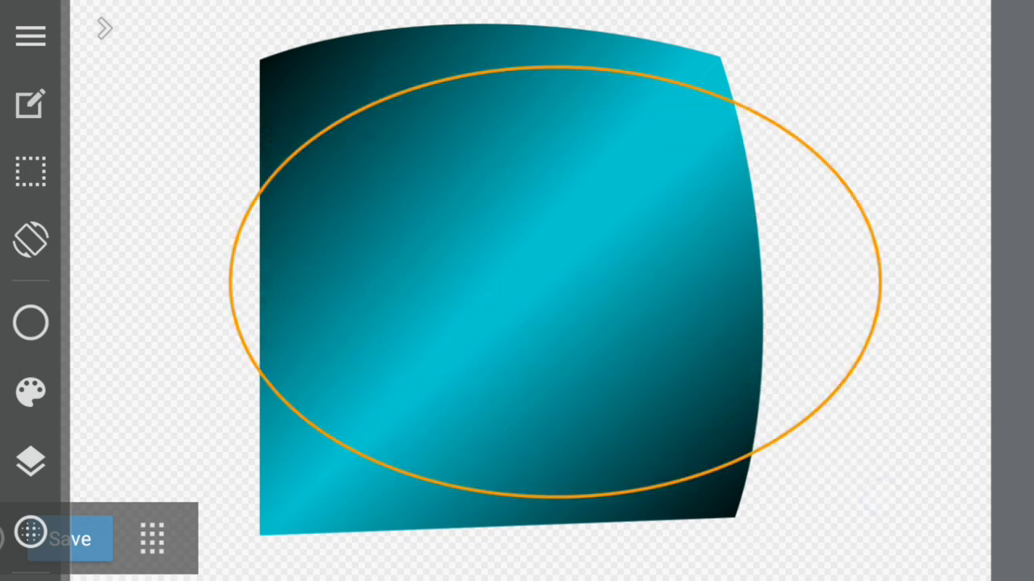
- Rotate the orange ellipse clockwise into a diagonal and shift it down-left, then apply
left_click(31, 171)
left_click(289, 334)
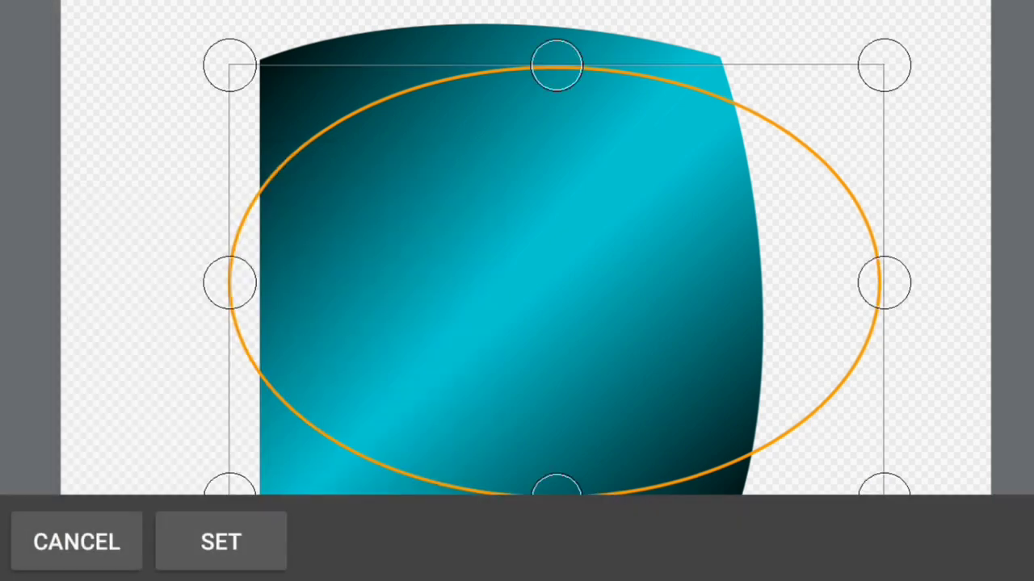
mouse_move(942, 204)
left_mouse_down()
mouse_move(915, 296)
mouse_move(824, 420)
left_mouse_up()
left_click_drag(583, 301, 490, 333)
left_click(221, 541)
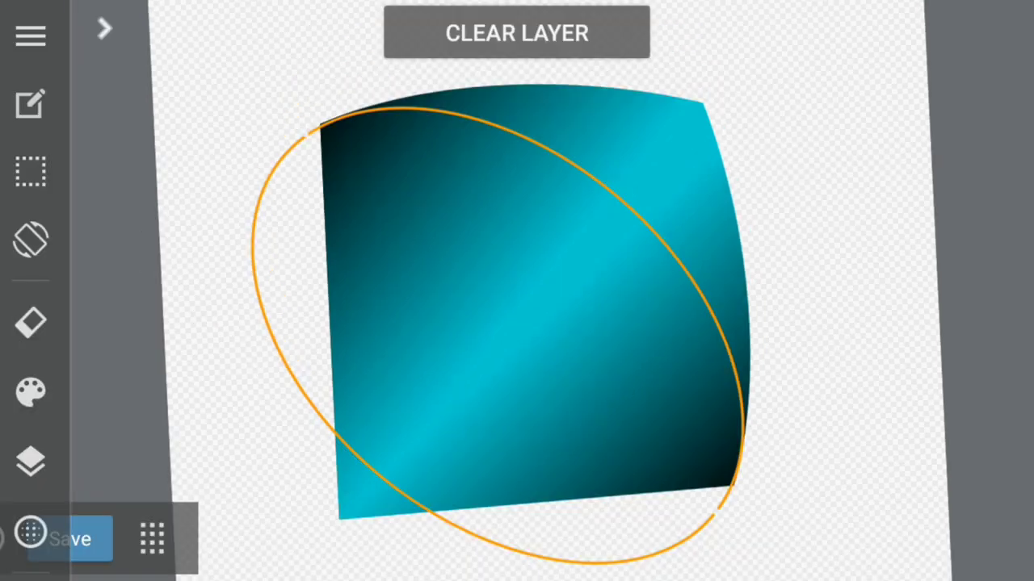
- Zoom in and erase the orange curve's tip and sections lying outside the shape
scroll(642, 354, "up", 3)
scroll(565, 323, "up", 2)
scroll(537, 305, "up", 3)
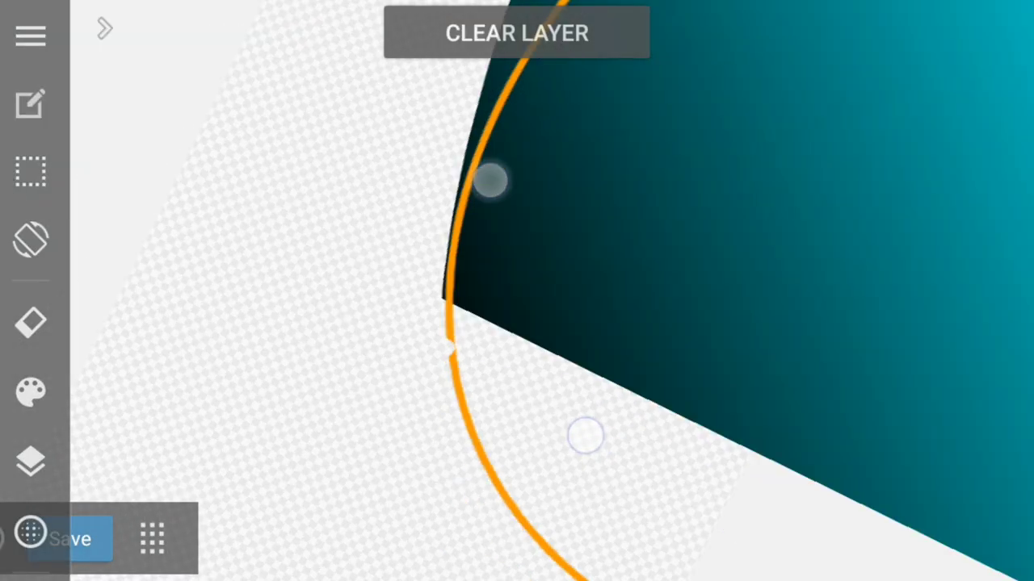
scroll(548, 298, "up", 2)
scroll(548, 297, "up", 2)
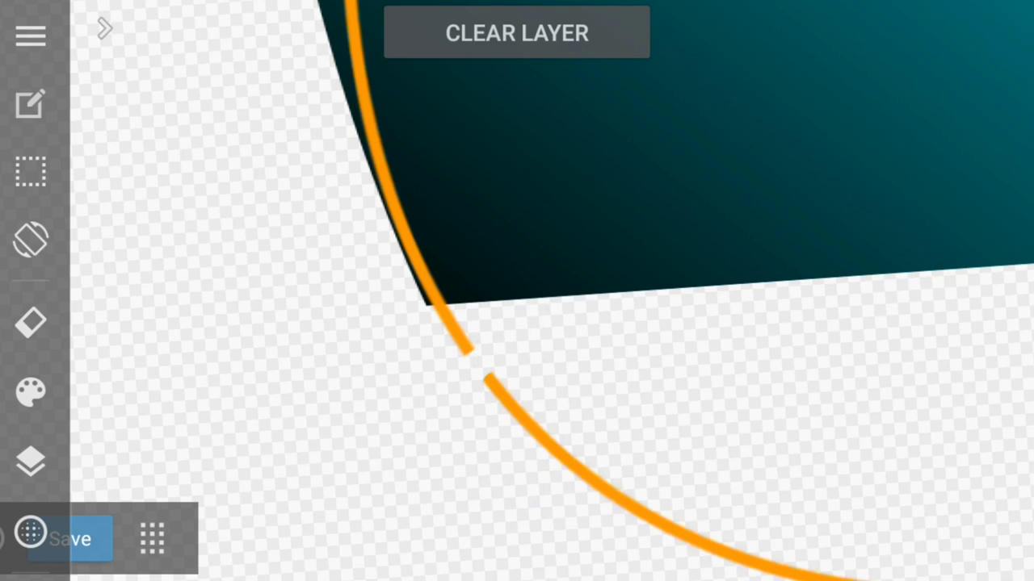
mouse_move(490, 321)
left_mouse_down()
mouse_move(452, 327)
mouse_move(452, 316)
left_mouse_up()
key("h")
scroll(507, 333, "up", 2)
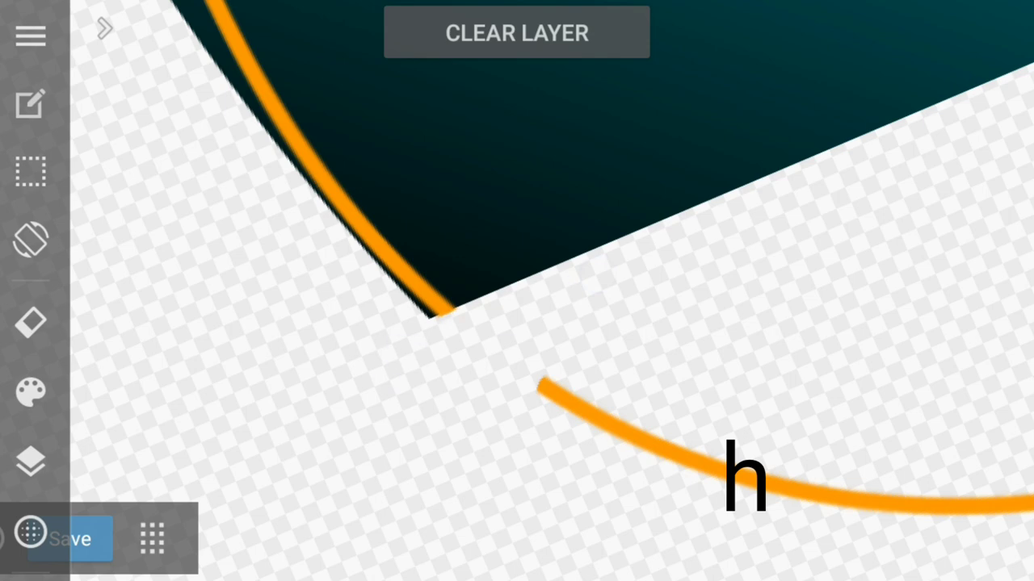
scroll(517, 290, "down", 3)
mouse_move(589, 401)
left_mouse_down()
mouse_move(444, 502)
mouse_move(562, 408)
mouse_move(558, 443)
mouse_move(491, 491)
mouse_move(509, 505)
mouse_move(676, 438)
left_mouse_up()
- Erase the orange arc just past the shape's corner and along its outside edge
scroll(698, 379, "down", 5)
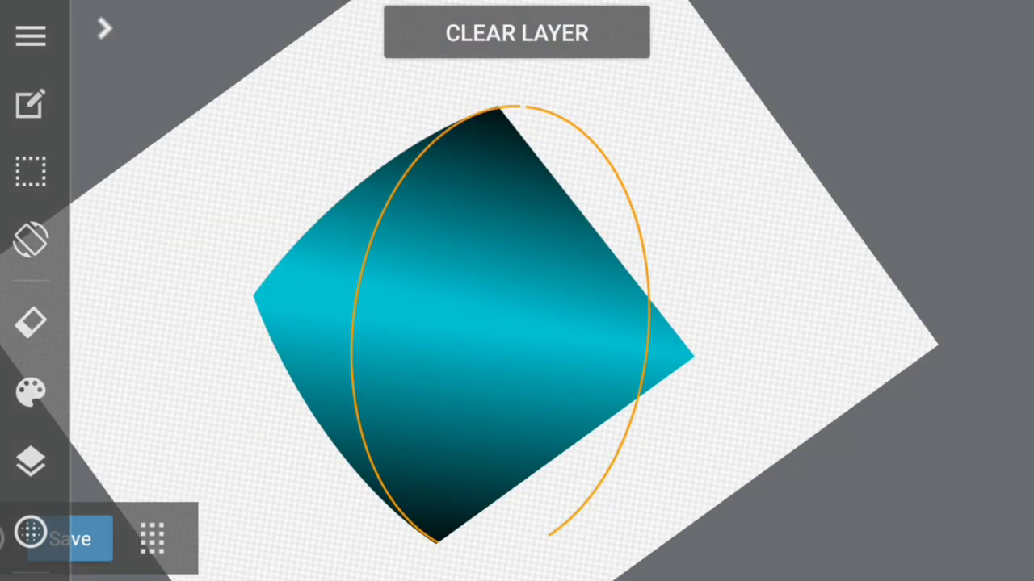
scroll(589, 291, "up", 3)
scroll(565, 323, "up", 3)
scroll(533, 332, "up", 3)
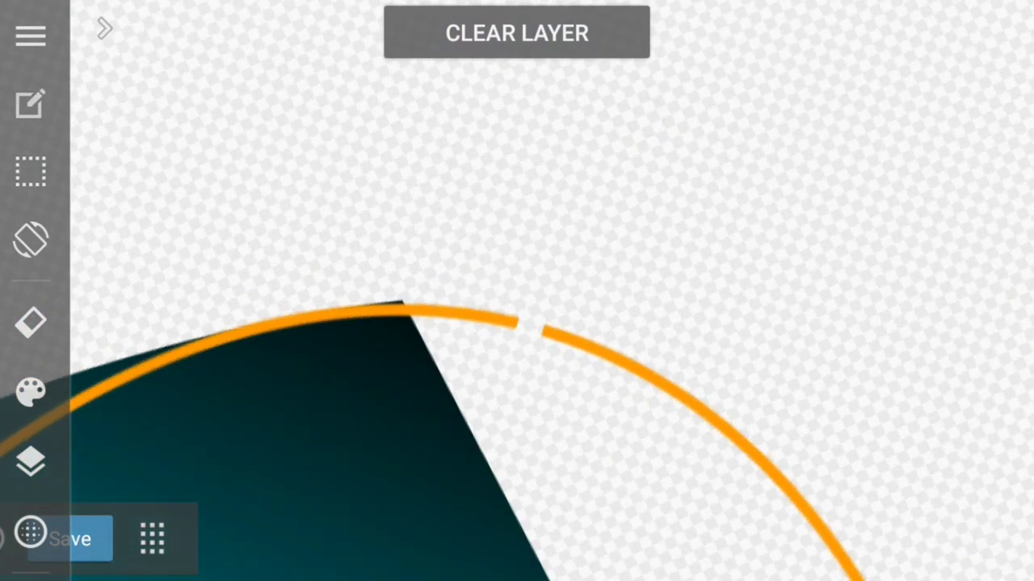
left_click_drag(488, 402, 477, 392)
mouse_move(453, 313)
left_mouse_down()
mouse_move(556, 334)
mouse_move(632, 369)
mouse_move(737, 441)
left_mouse_up()
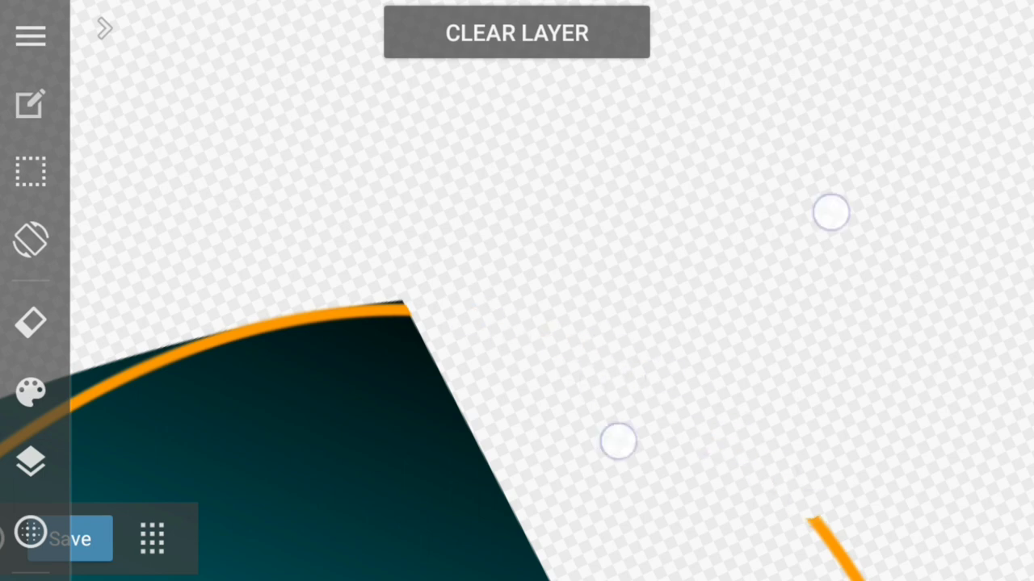
scroll(726, 326, "down", 3)
scroll(799, 345, "down", 2)
scroll(799, 346, "down", 2)
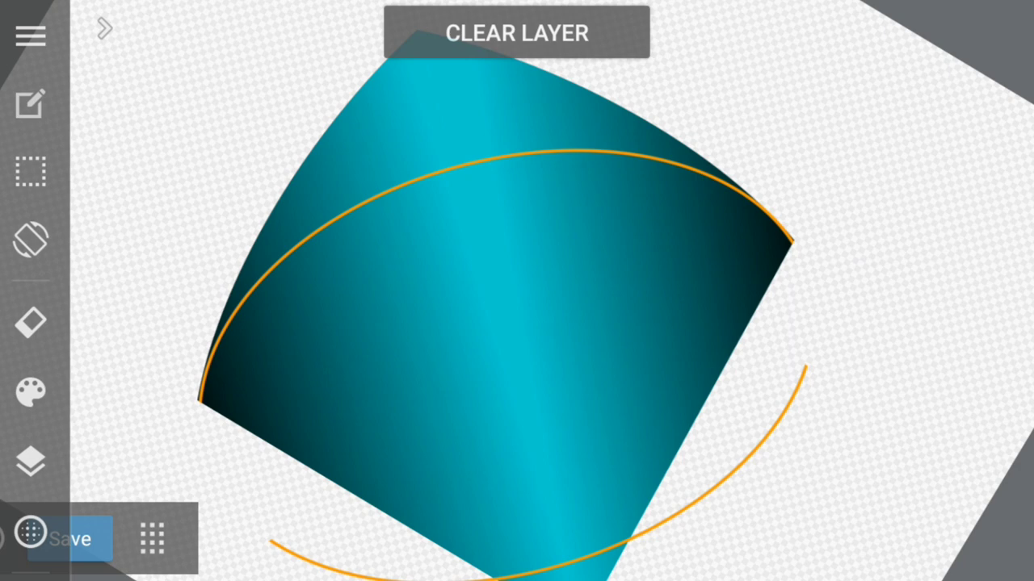
scroll(597, 367, "down", 2)
scroll(602, 344, "down", 1)
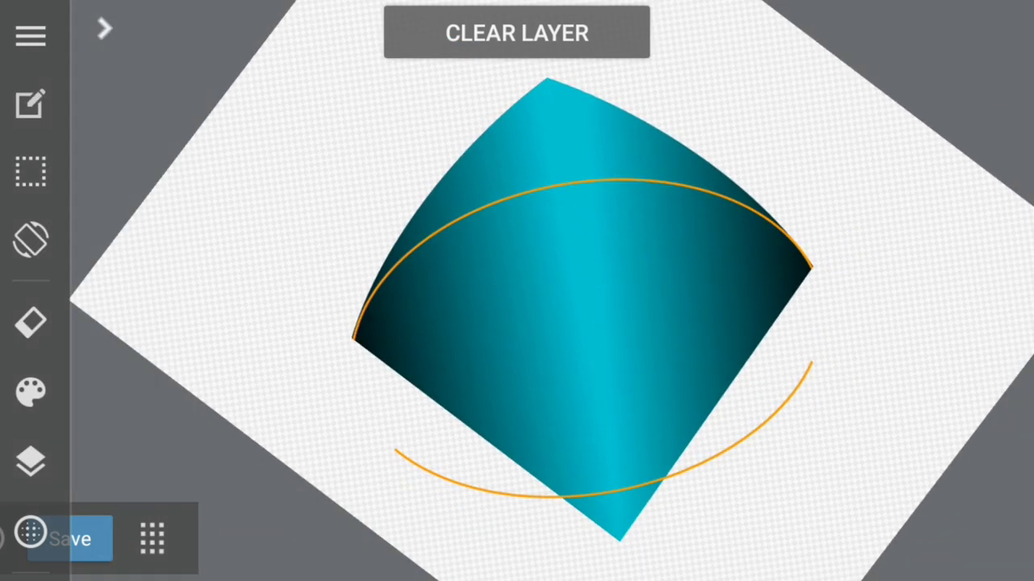
- Lasso-erase the lower orange arc on the current layer only, then adjust the view angle
left_click(31, 323)
left_click(252, 35)
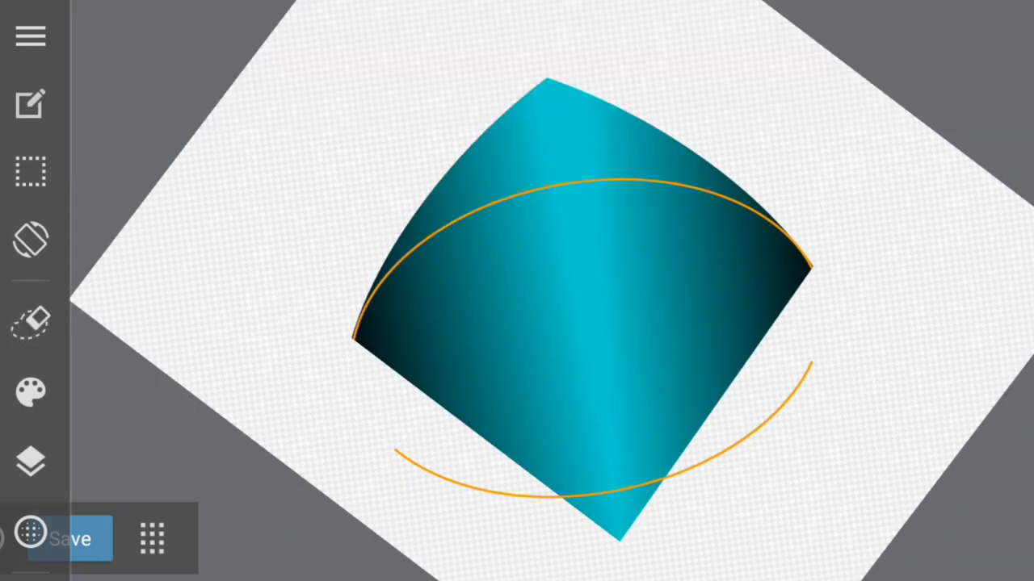
left_click(30, 323)
left_click(111, 123)
left_click(33, 323)
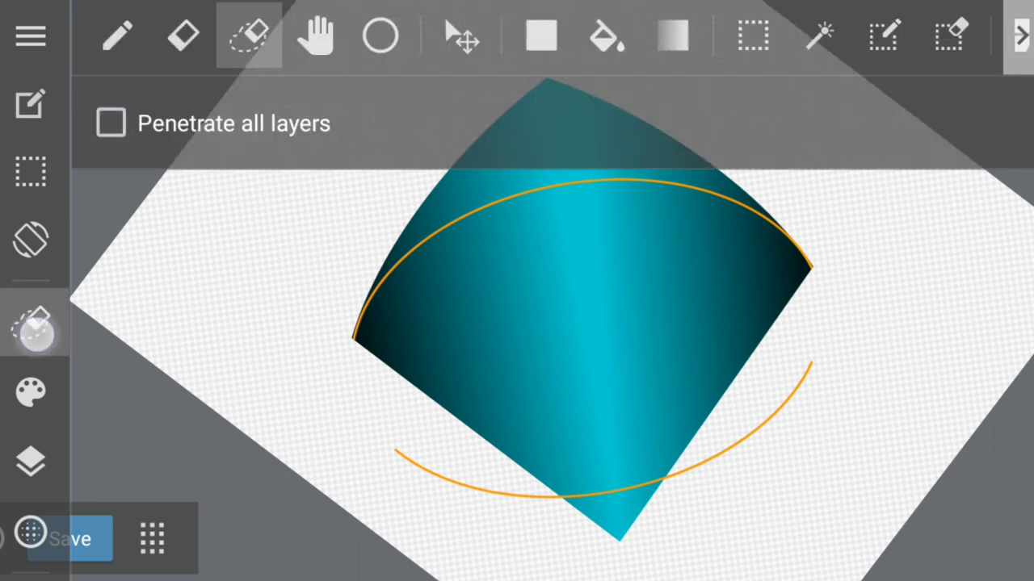
left_click_drag(592, 376, 681, 523)
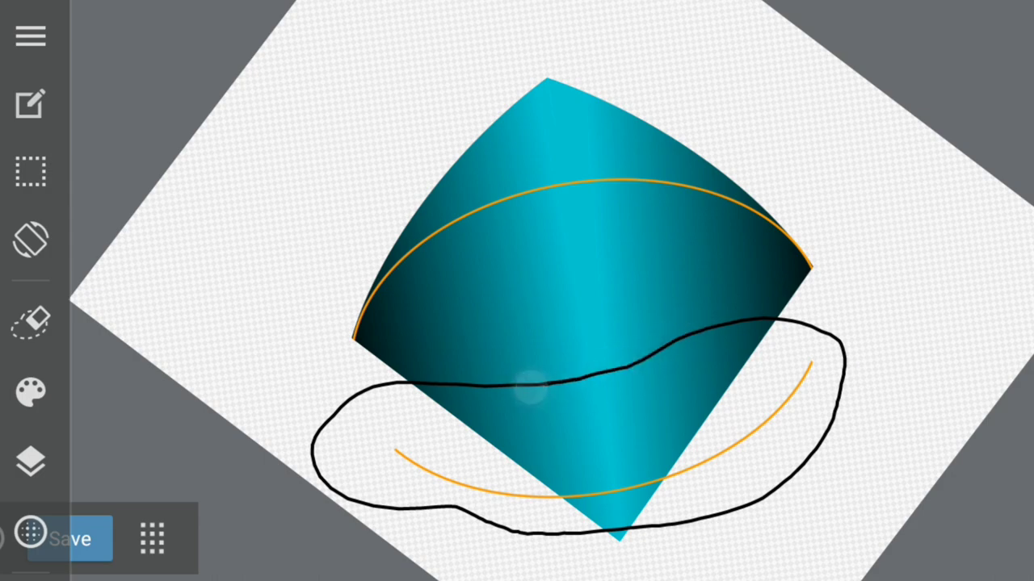
left_click_drag(681, 524, 530, 385)
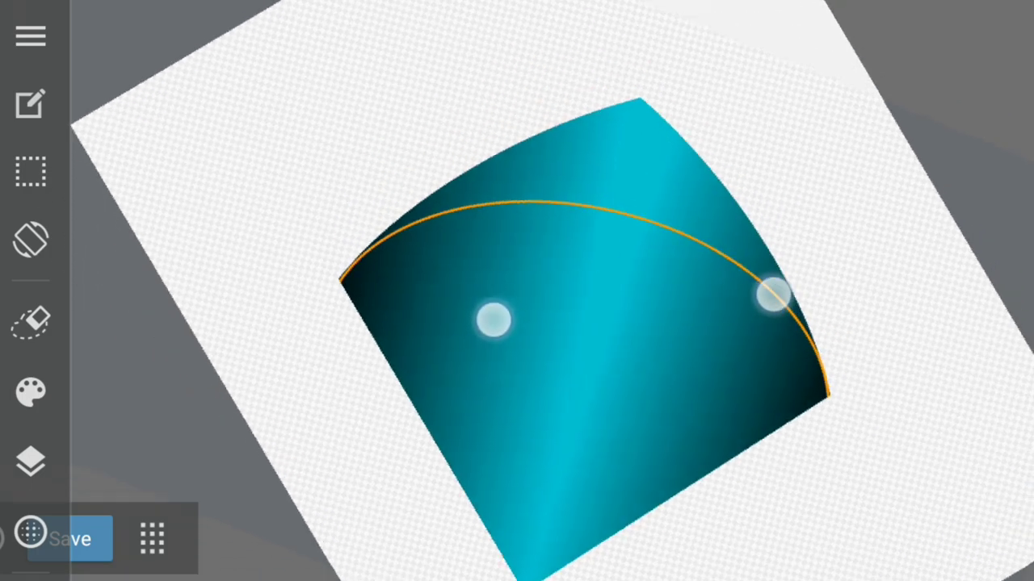
left_click_drag(773, 294, 708, 239)
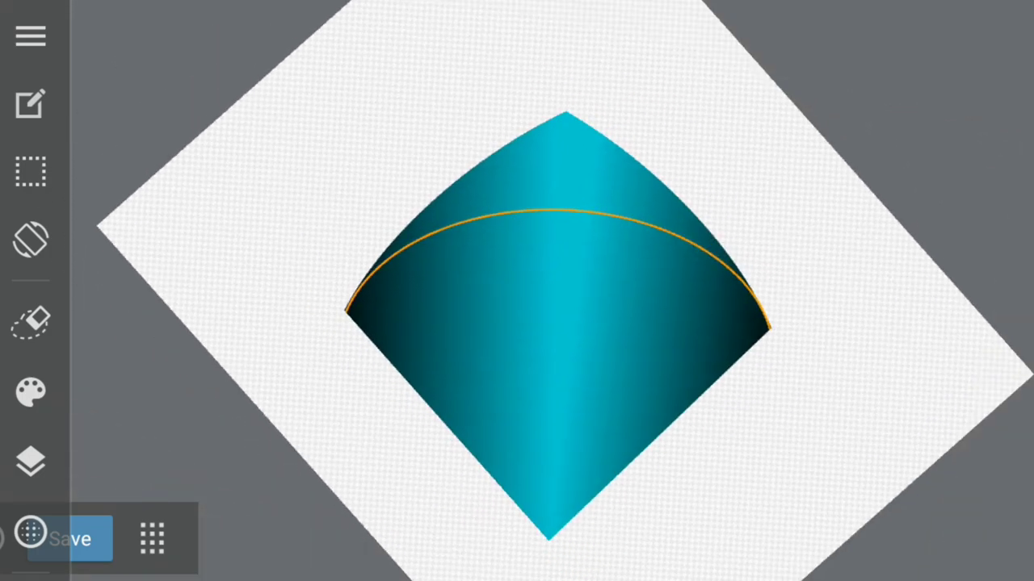
mouse_move(415, 311)
left_mouse_down()
mouse_move(472, 441)
mouse_move(459, 435)
left_mouse_up()
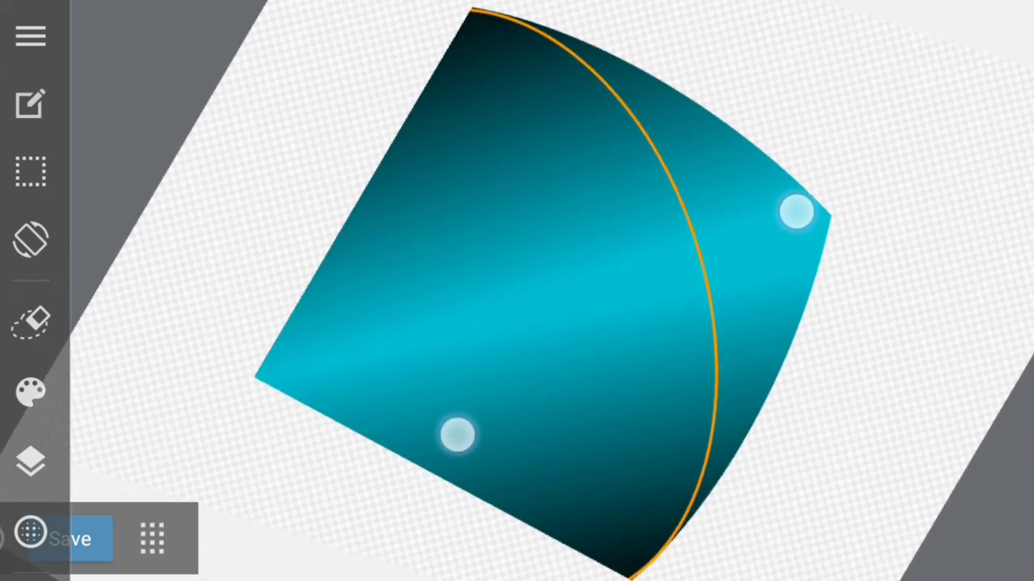
left_click_drag(458, 434, 472, 418)
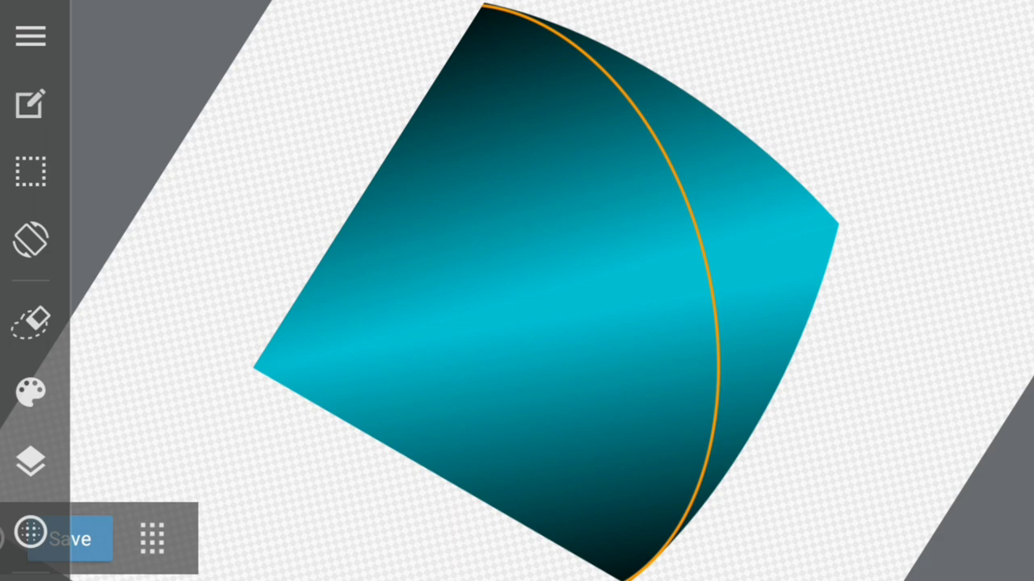
- Select the pen's straight-line shape tool
left_click(31, 323)
left_click(118, 37)
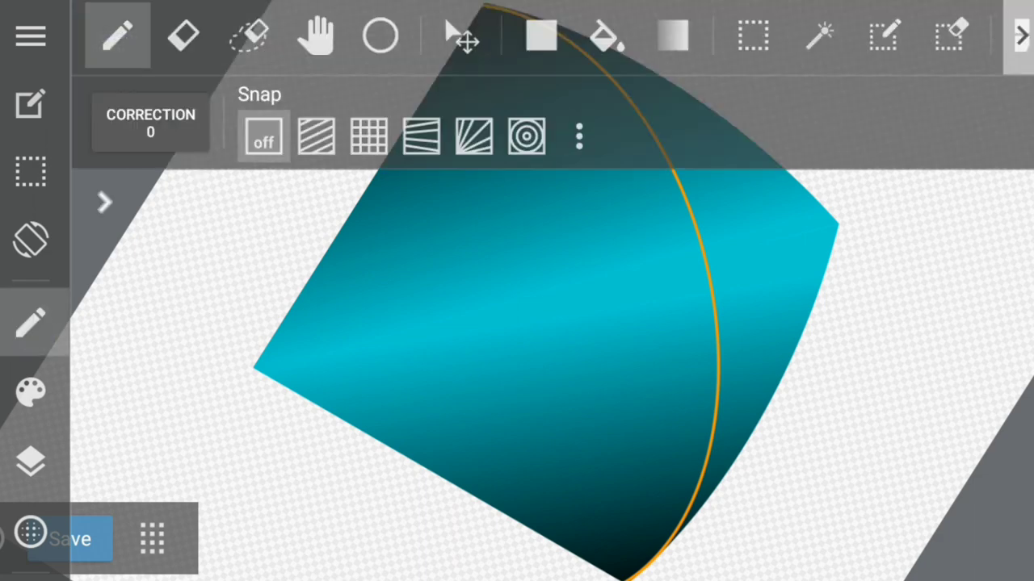
left_click(380, 36)
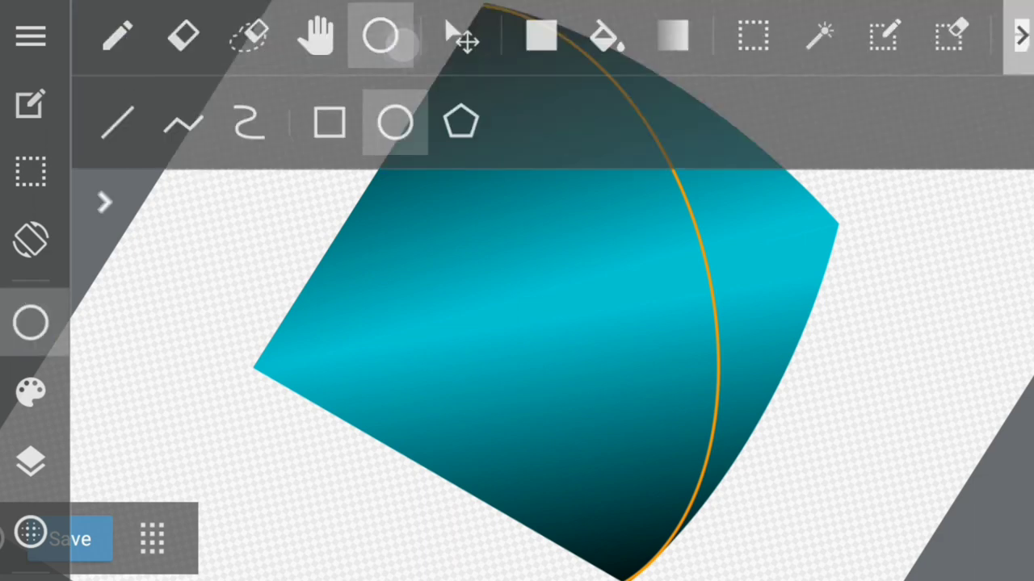
left_click(115, 120)
left_click(31, 323)
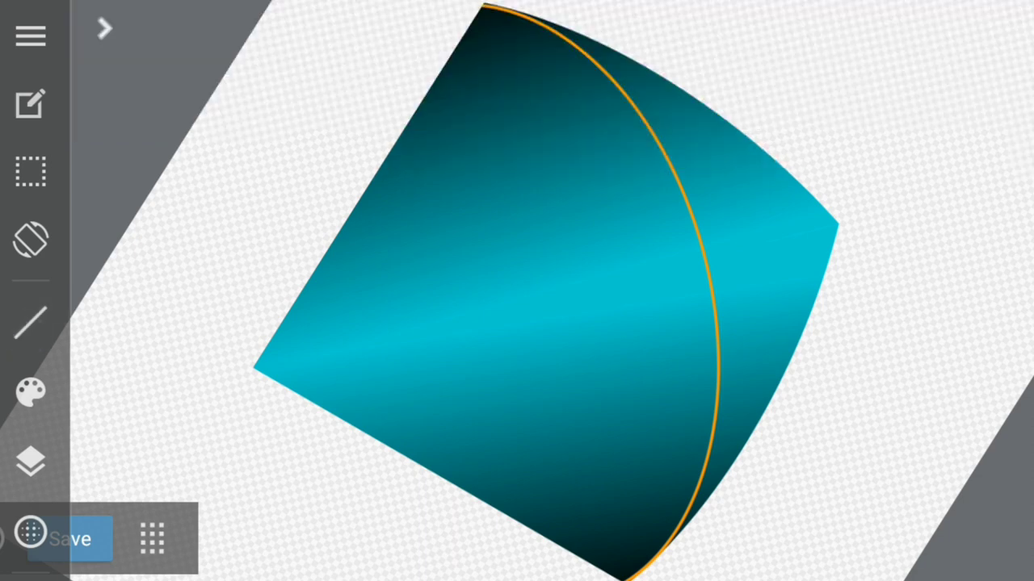
- Add a new Color layer and draw a straight orange spar across the kite
left_click(30, 461)
left_click(677, 462)
left_click(738, 35)
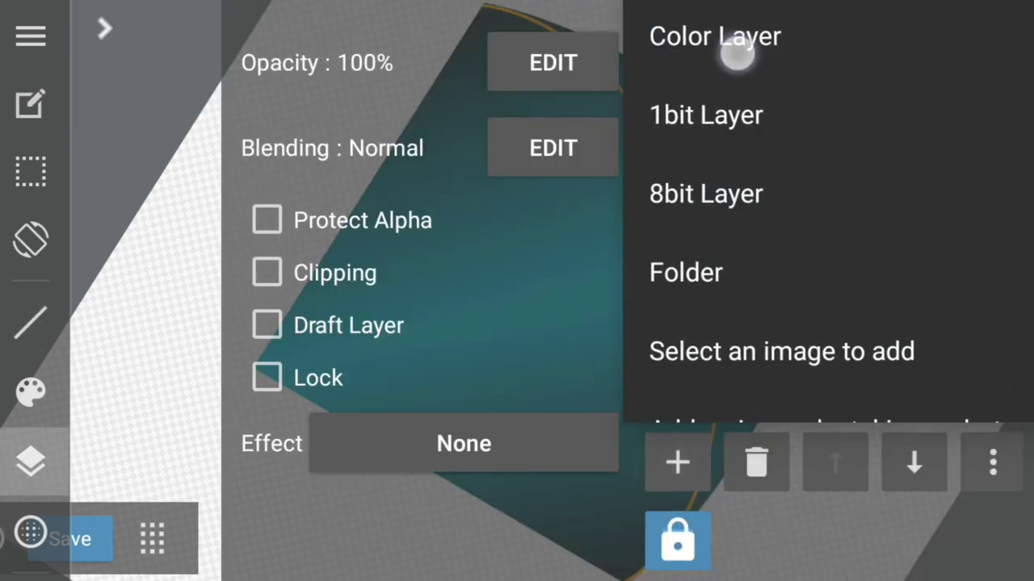
left_click(31, 461)
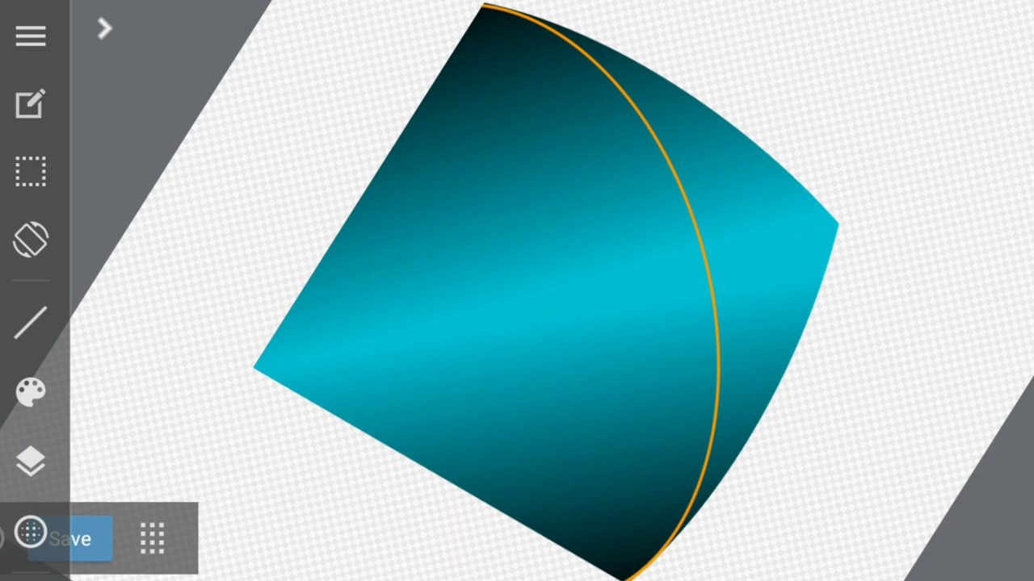
left_click_drag(187, 392, 926, 202)
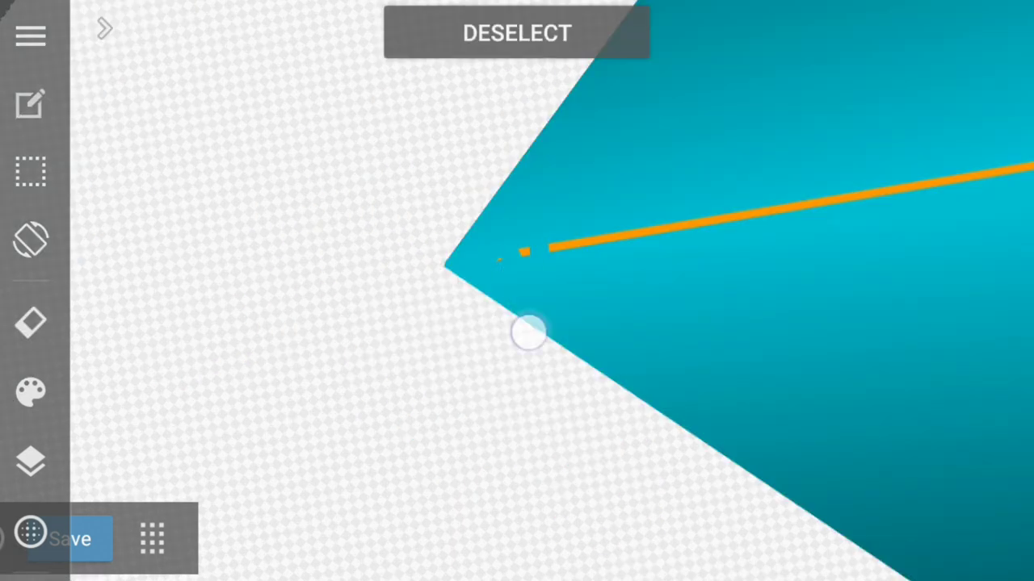
- Erase the orange spar's overhanging ends beyond the kite's left and right corners
left_click(524, 239)
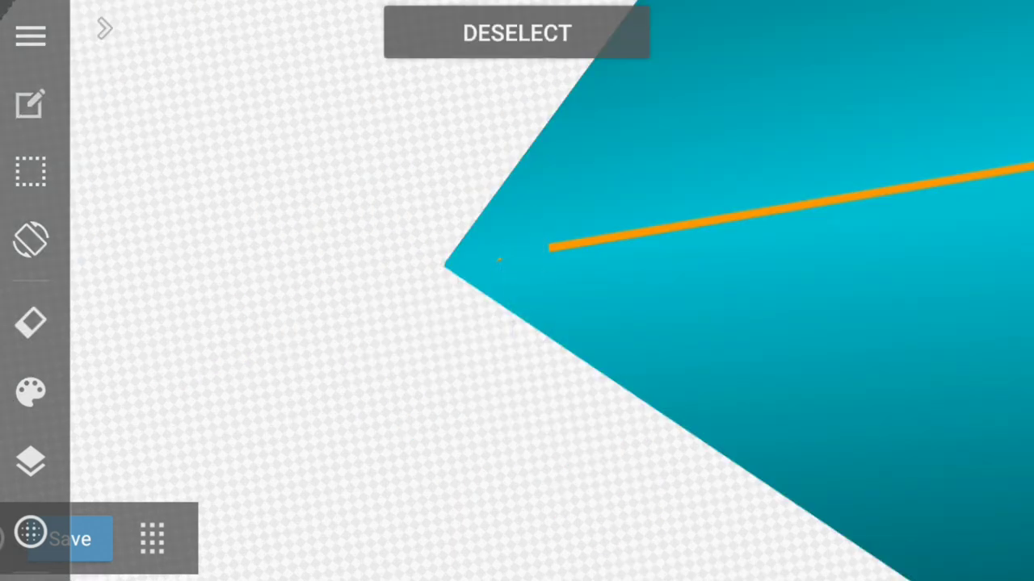
scroll(523, 300, "up", 5)
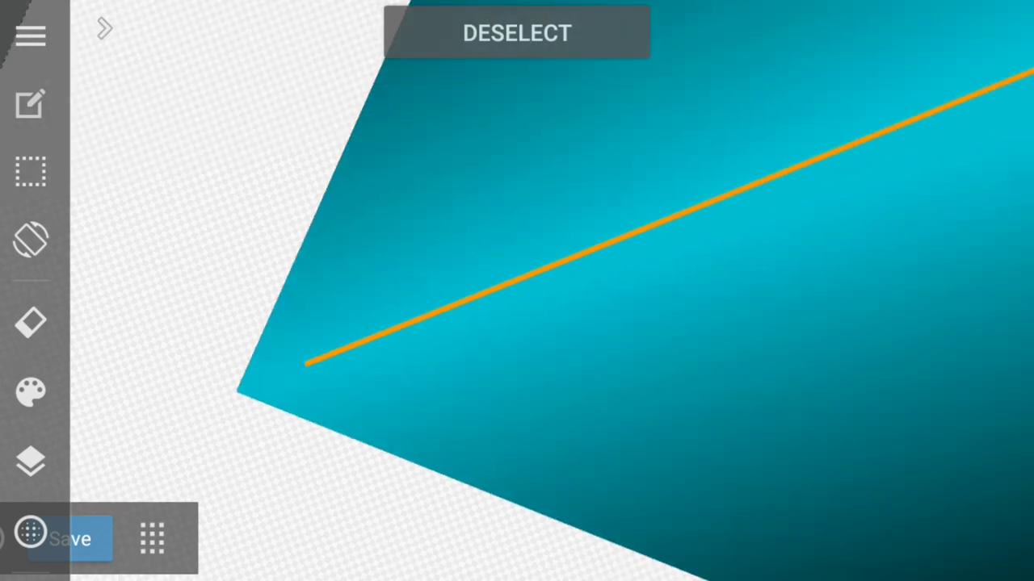
scroll(424, 354, "down", 5)
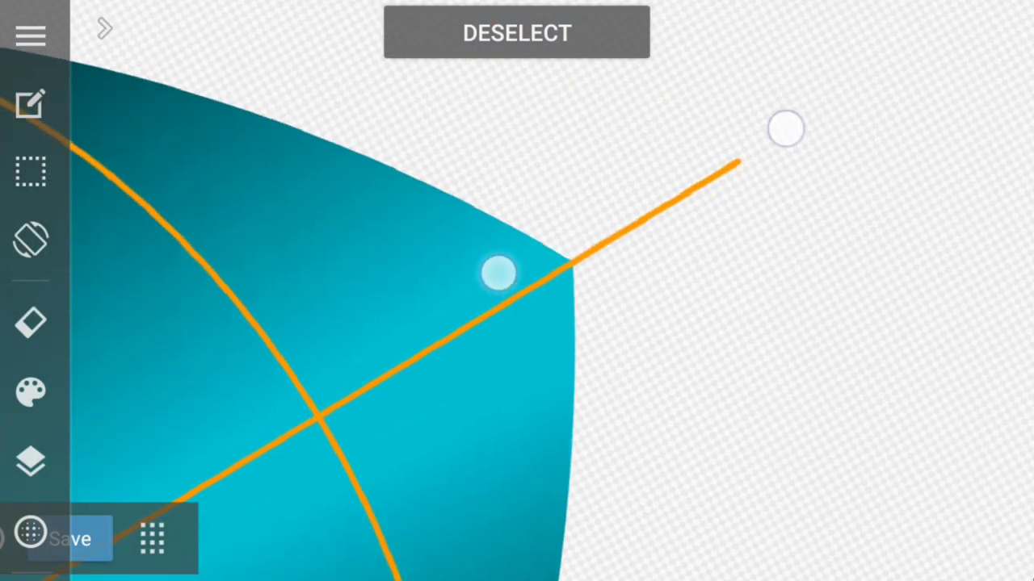
scroll(641, 199, "up", 3)
mouse_move(352, 349)
left_mouse_down()
mouse_move(471, 318)
mouse_move(720, 191)
left_mouse_up()
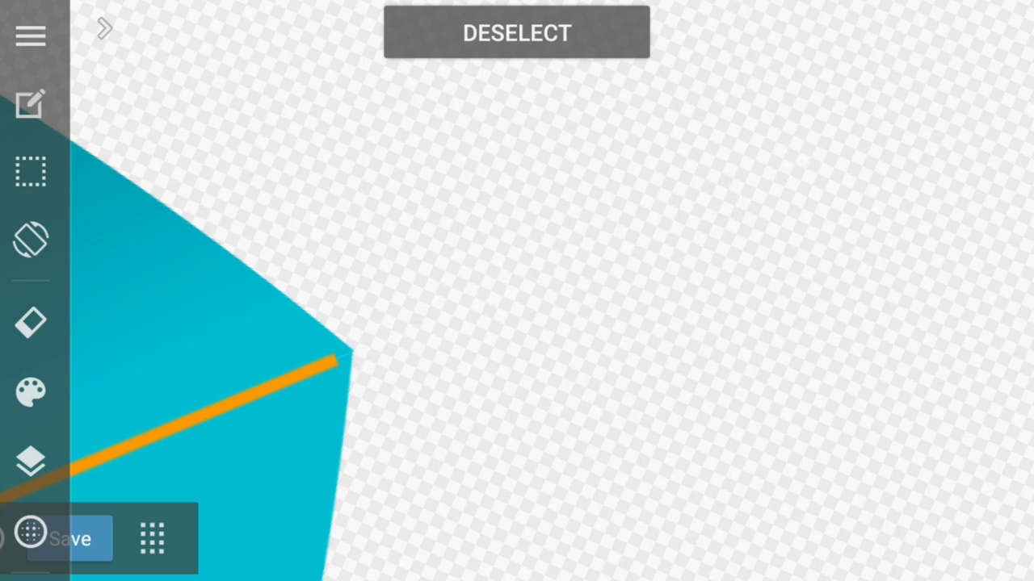
scroll(618, 250, "down", 5)
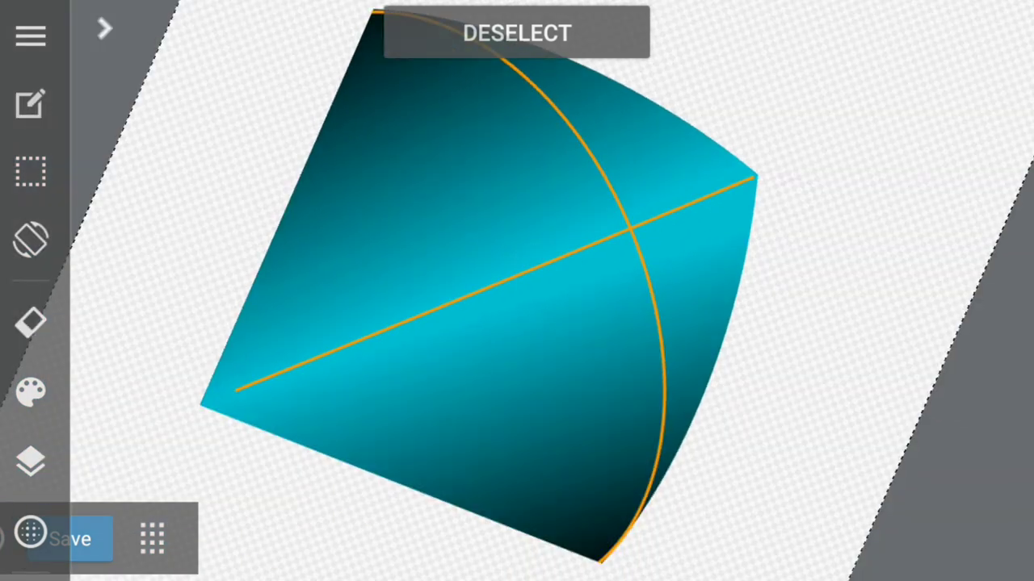
scroll(571, 321, "down", 2)
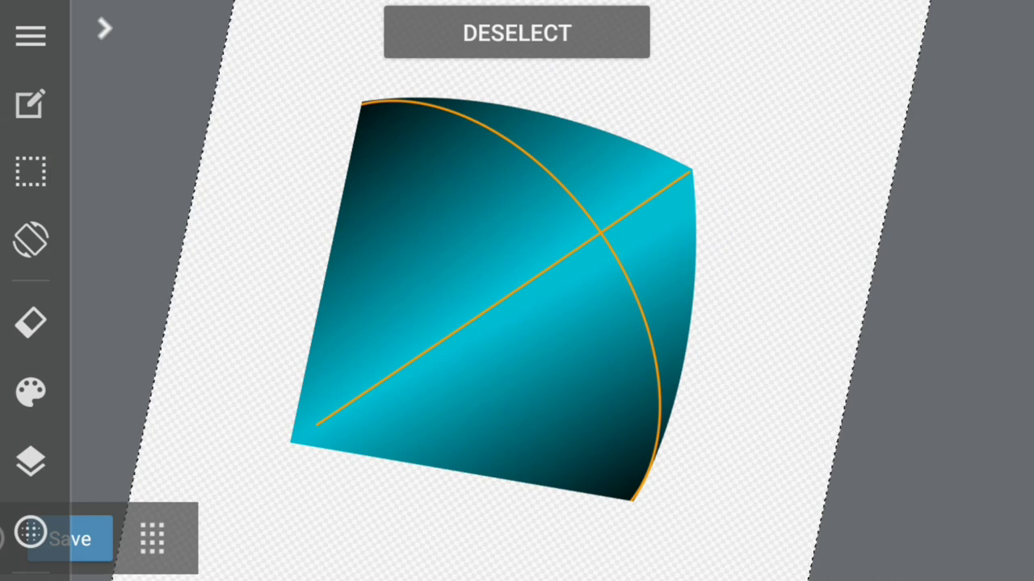
- Pick magenta from the palette as the drawing colour
left_click(31, 323)
left_click(104, 29)
left_click(111, 140)
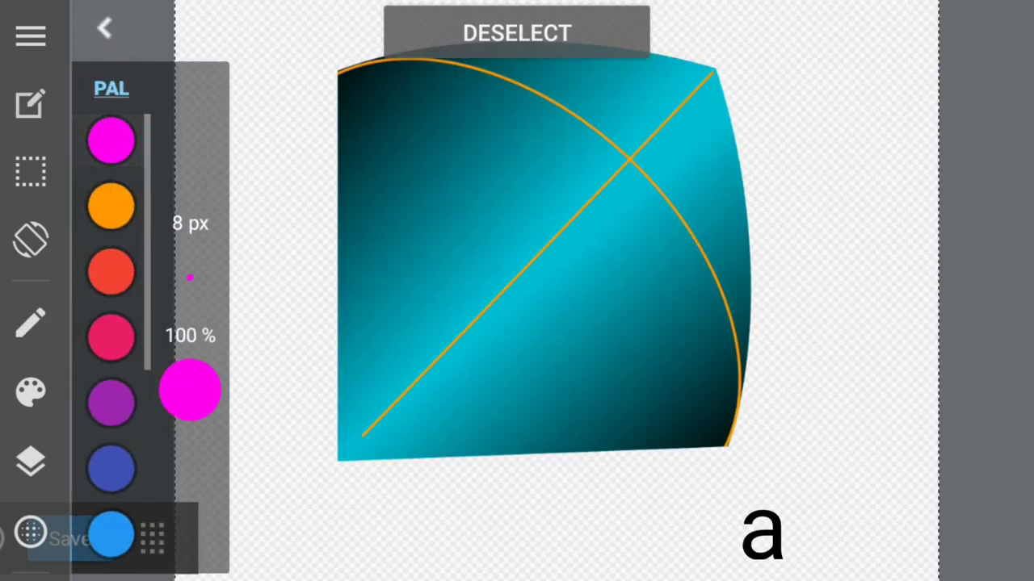
left_click(104, 29)
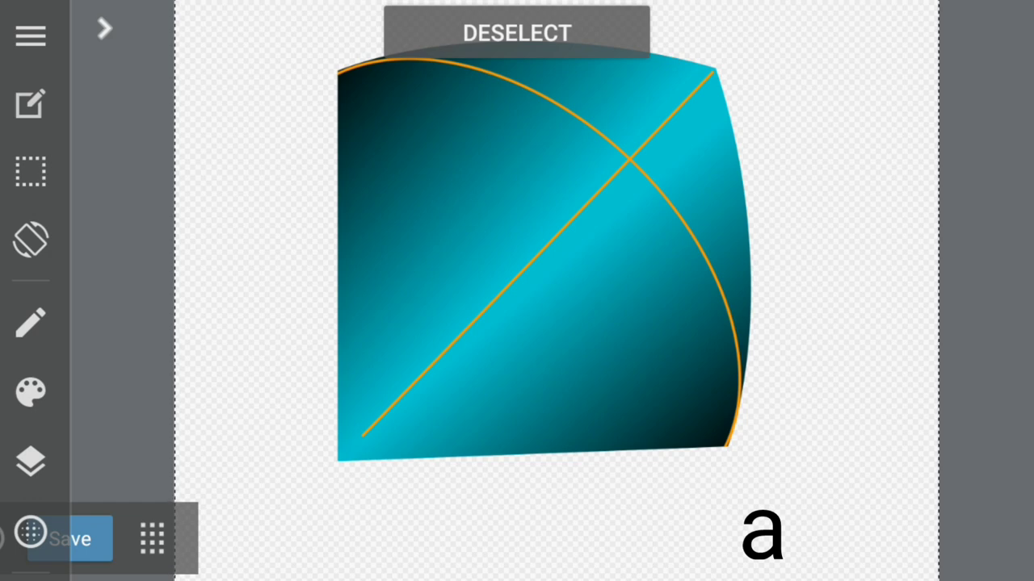
- Set the layer's opacity to 66%
left_click(31, 462)
left_click(552, 63)
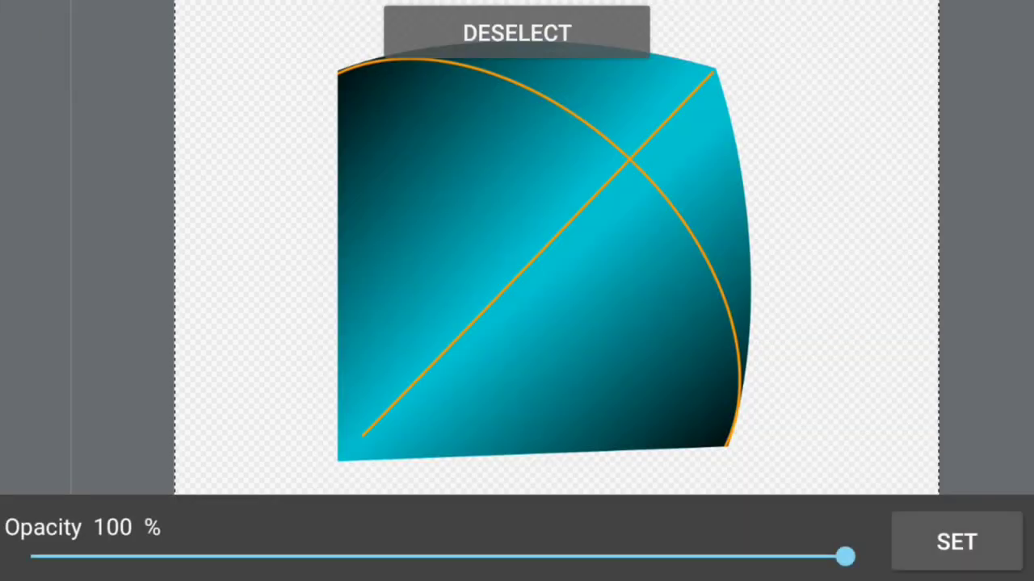
left_click_drag(845, 557, 568, 557)
left_click(956, 542)
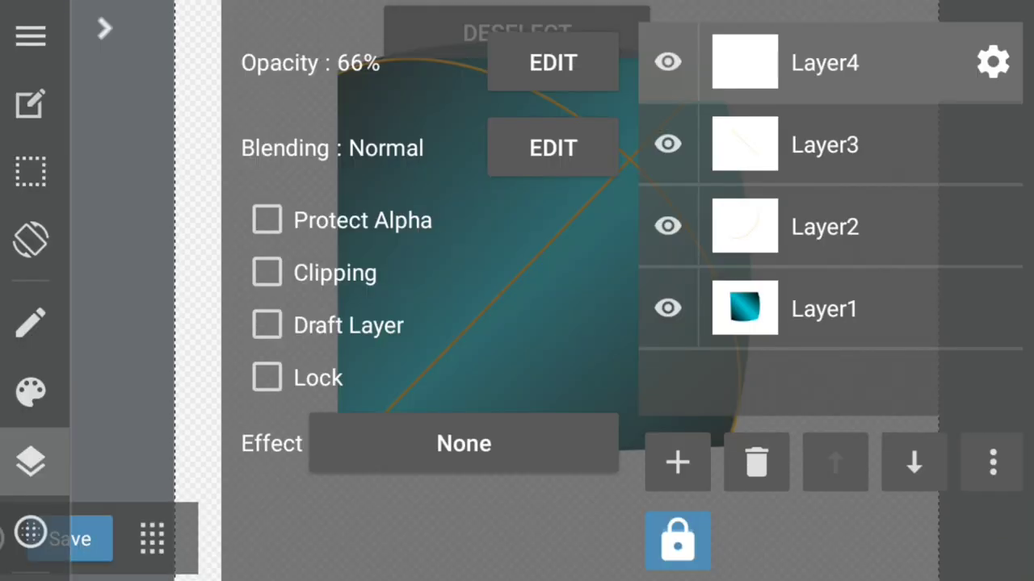
left_click(31, 462)
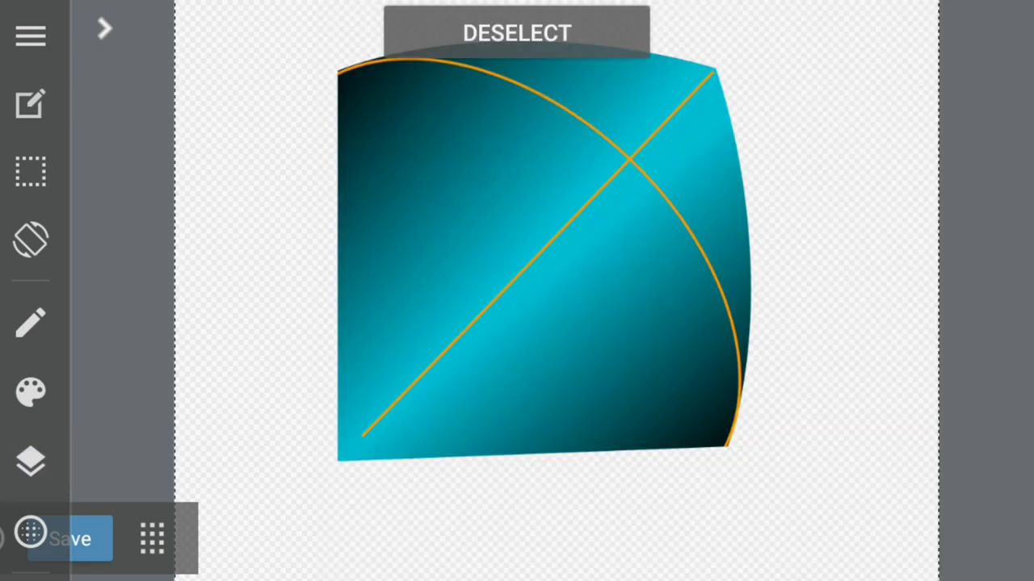
- Draw a filled magenta square over the kite's lower-left corner
left_click(31, 323)
left_click(540, 32)
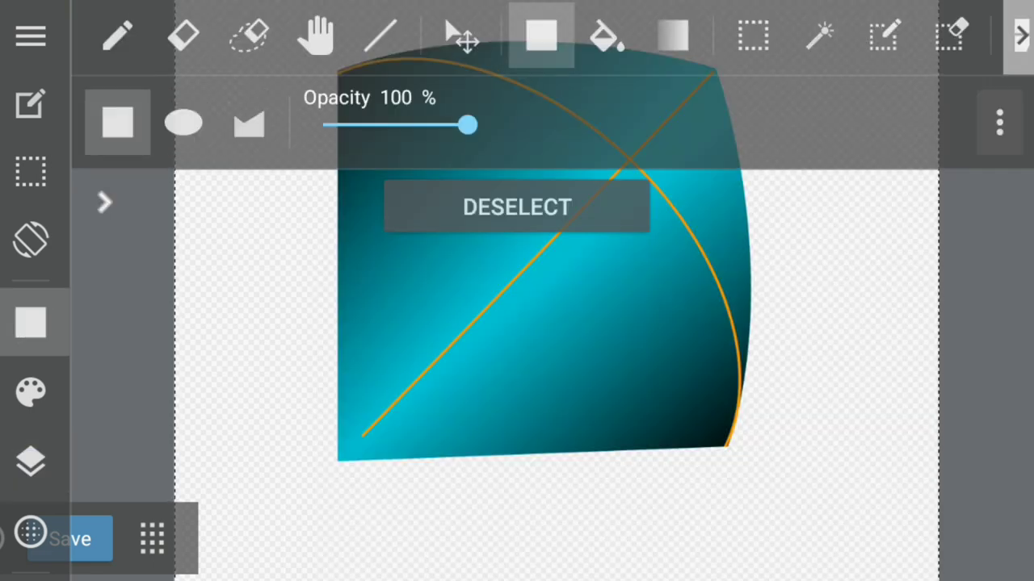
left_click(31, 323)
mouse_move(284, 394)
left_mouse_down()
mouse_move(404, 498)
mouse_move(403, 514)
left_mouse_up()
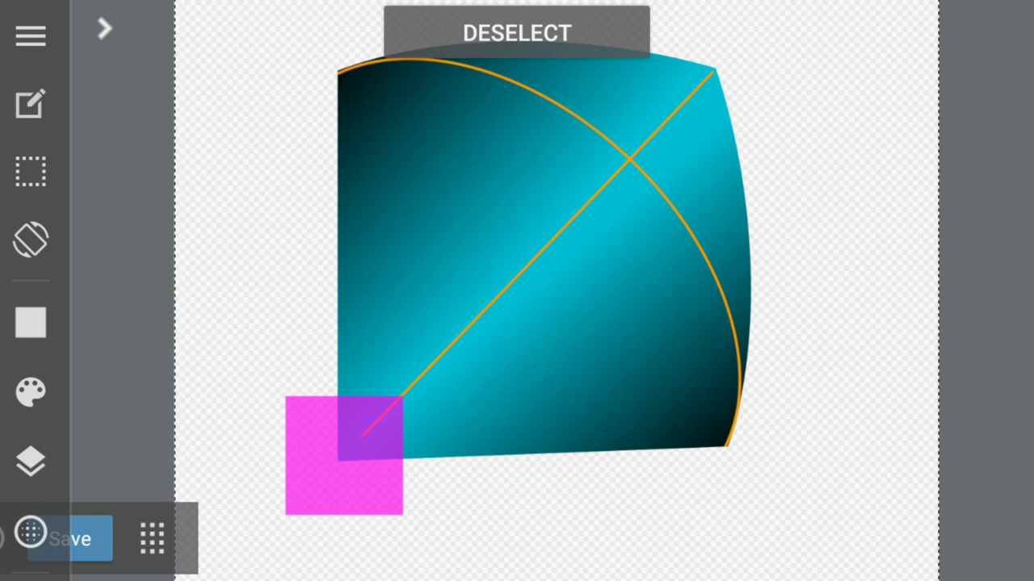
- Switch to the pencil, zoom in, and shift the magenta square down and left
left_click(31, 323)
left_click(111, 33)
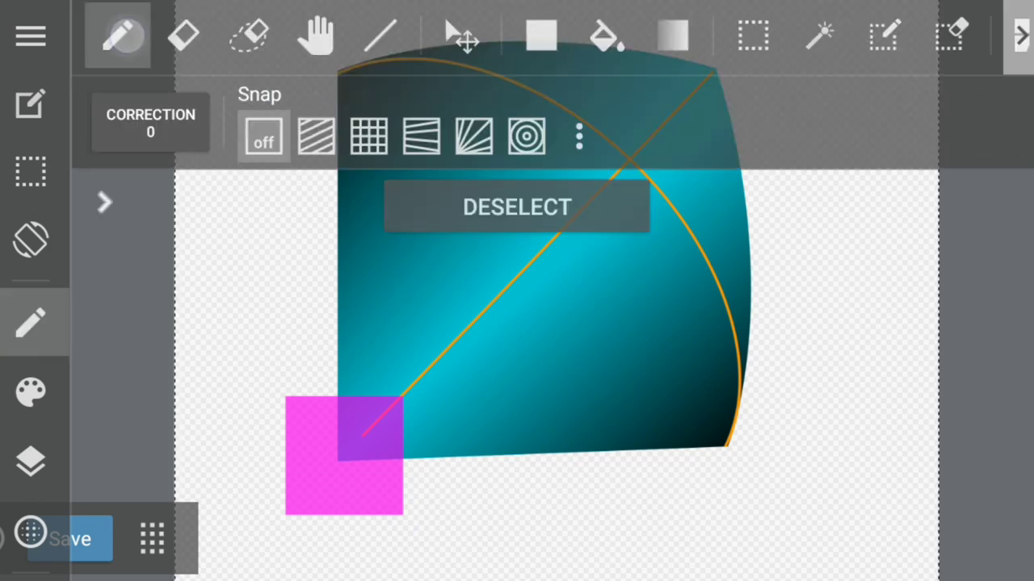
left_click(31, 318)
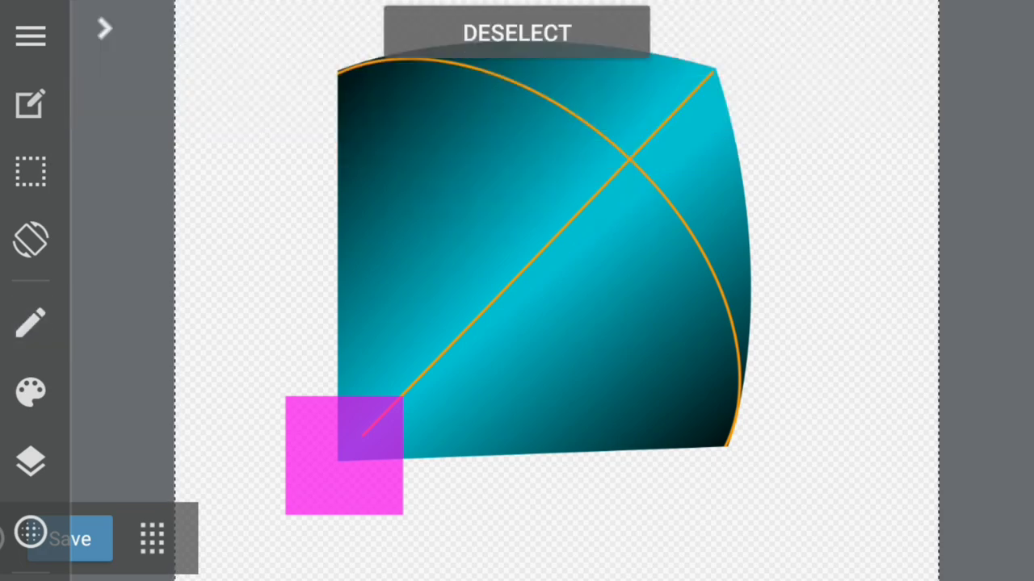
scroll(429, 400, "up", 3)
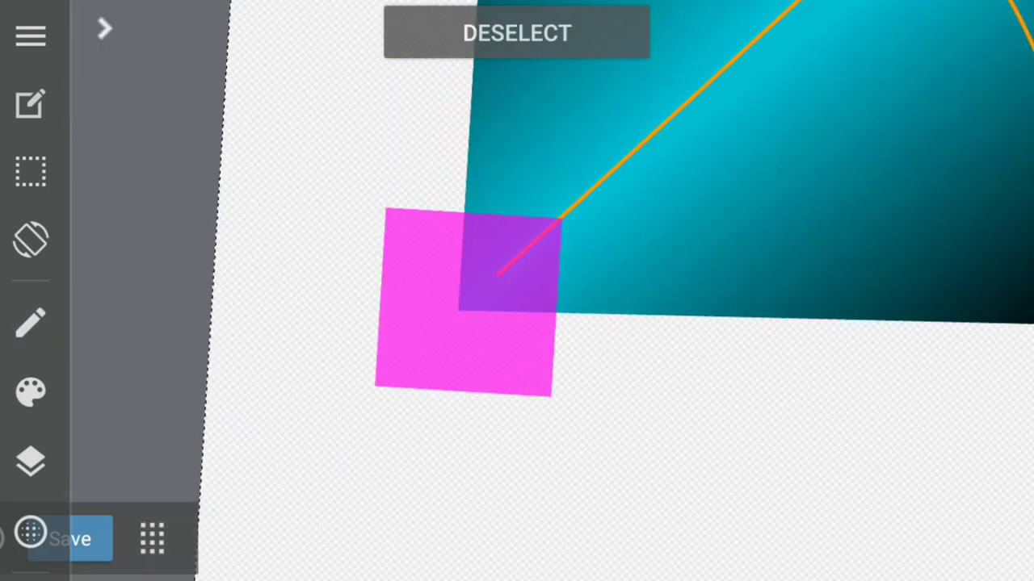
scroll(542, 305, "up", 3)
left_click(30, 323)
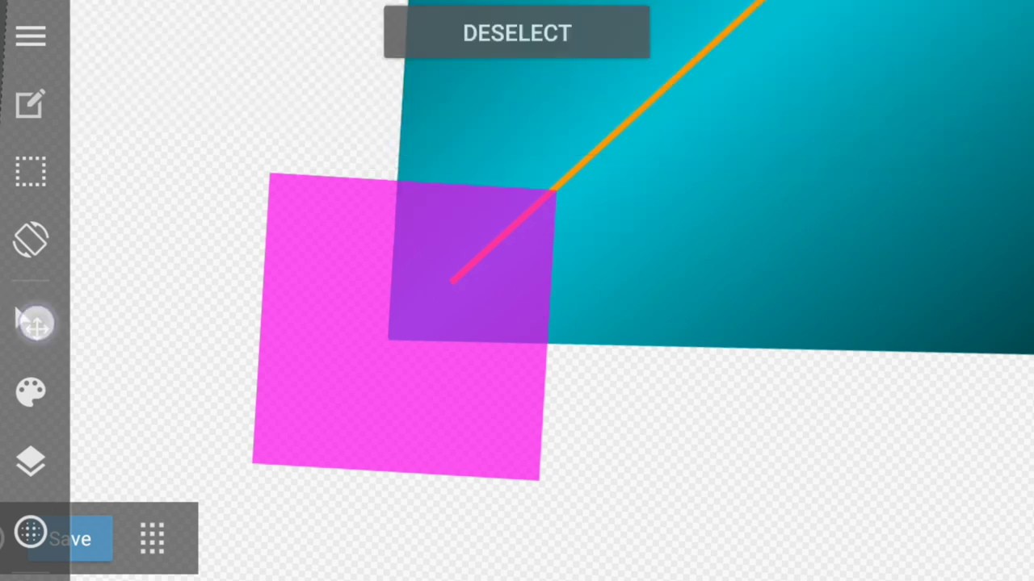
left_click_drag(365, 389, 323, 425)
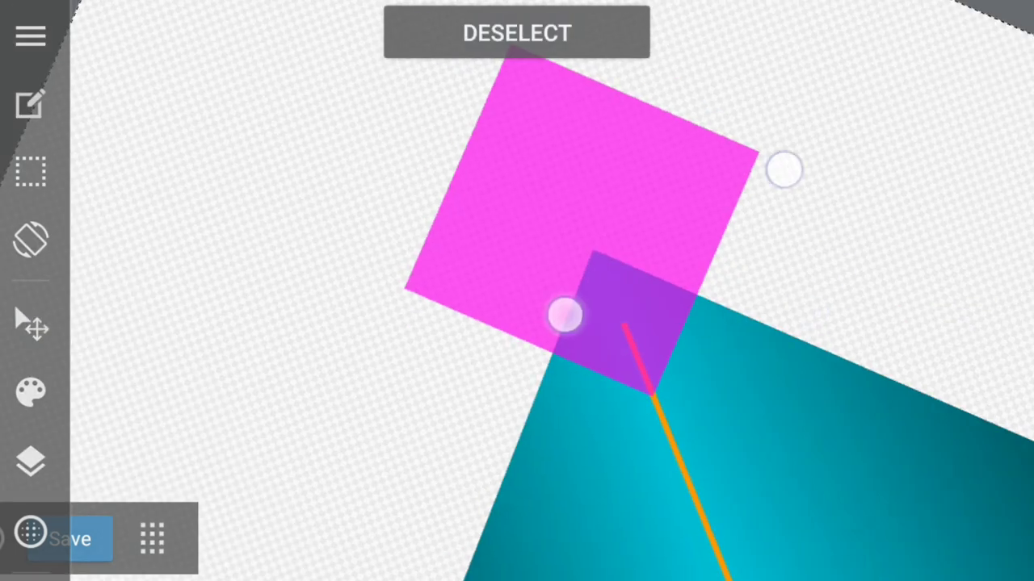
- Erase the square's top edge along a circular arc and remove the leftover magenta bands
left_click_drag(784, 169, 805, 404)
mouse_move(363, 206)
left_mouse_down()
mouse_move(491, 154)
mouse_move(685, 186)
mouse_move(783, 228)
left_mouse_up()
mouse_move(375, 215)
left_mouse_down()
mouse_move(724, 226)
mouse_move(765, 246)
left_mouse_up()
left_click(750, 106)
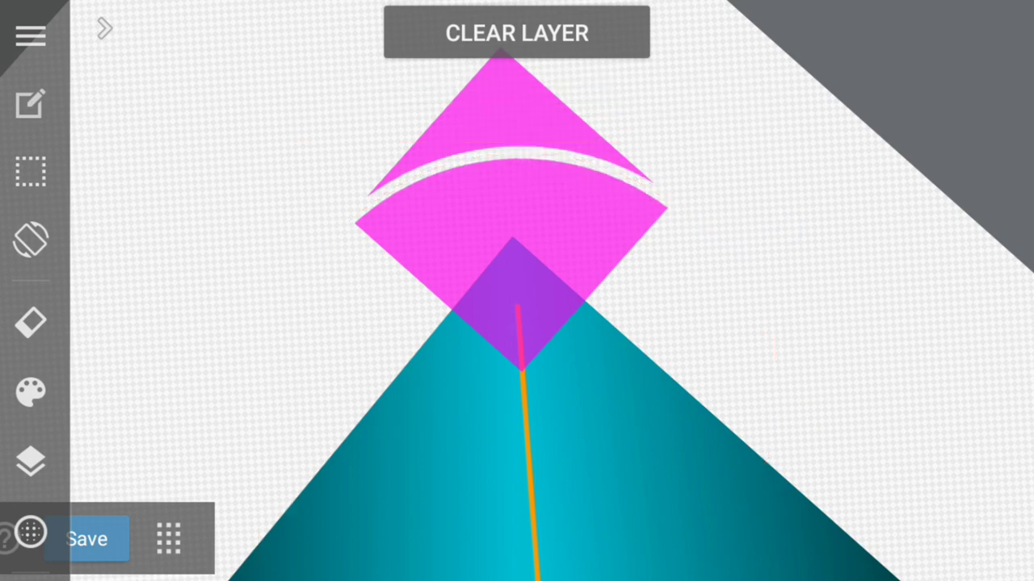
left_click_drag(727, 138, 799, 48)
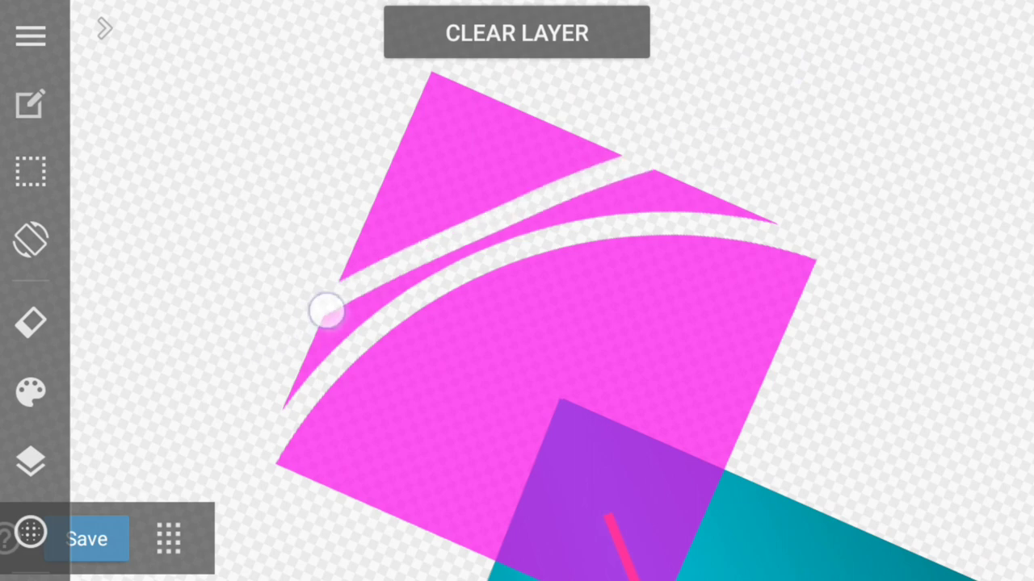
left_click_drag(463, 221, 640, 156)
left_click_drag(323, 291, 557, 162)
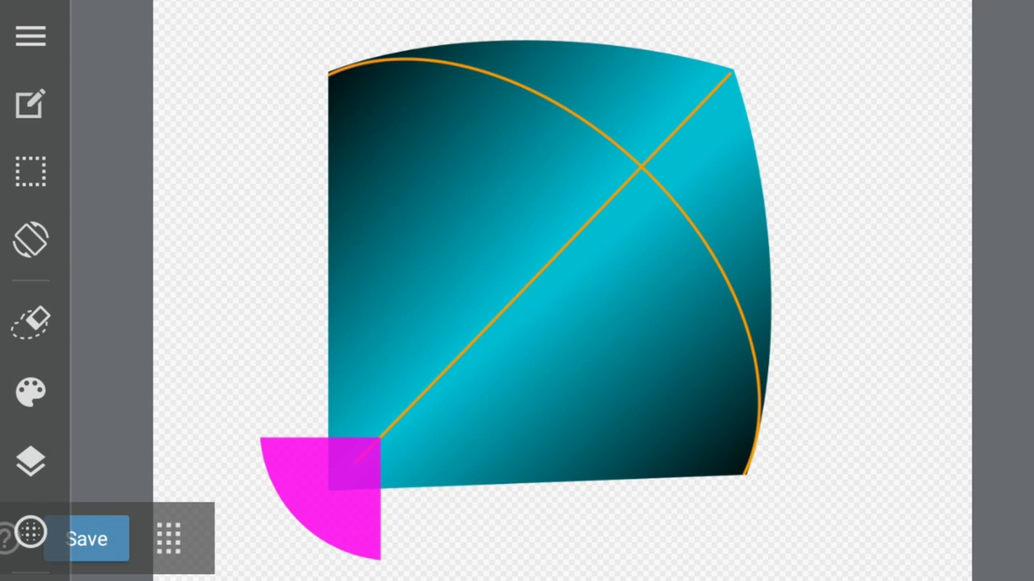
- Switch to the Gradient tool and make black the foreground colour
left_click(30, 323)
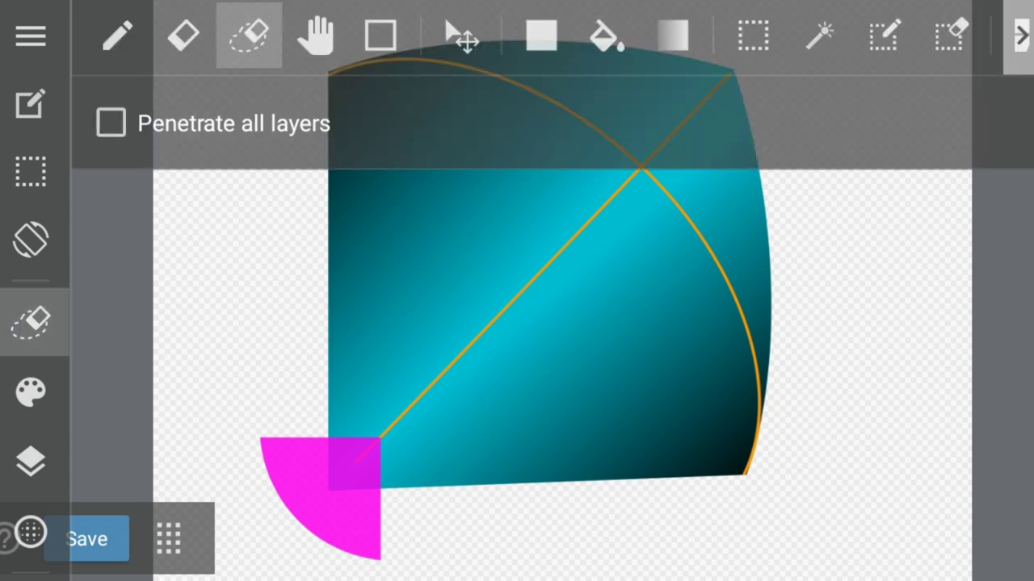
left_click(672, 36)
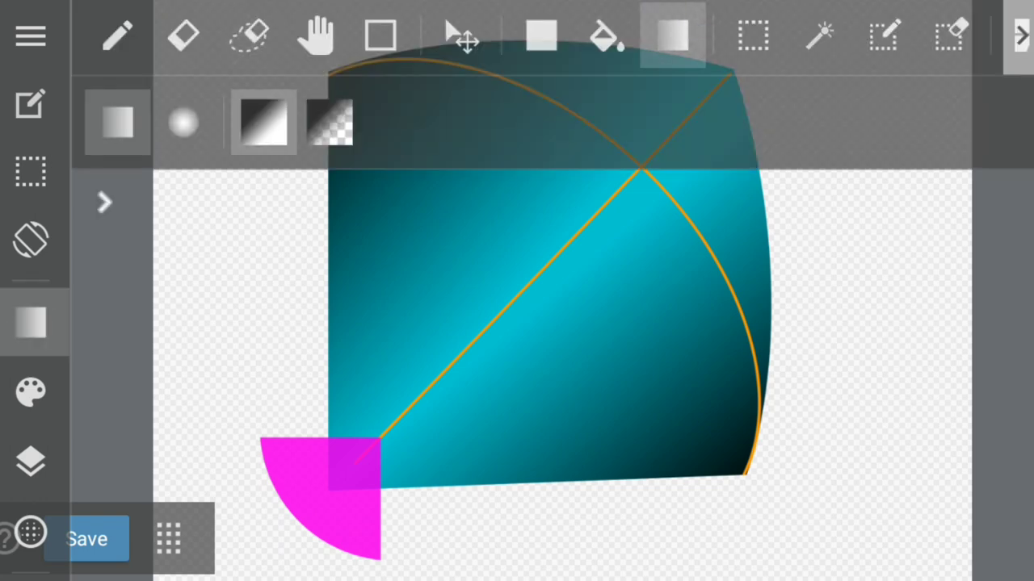
left_click(31, 323)
left_click(31, 392)
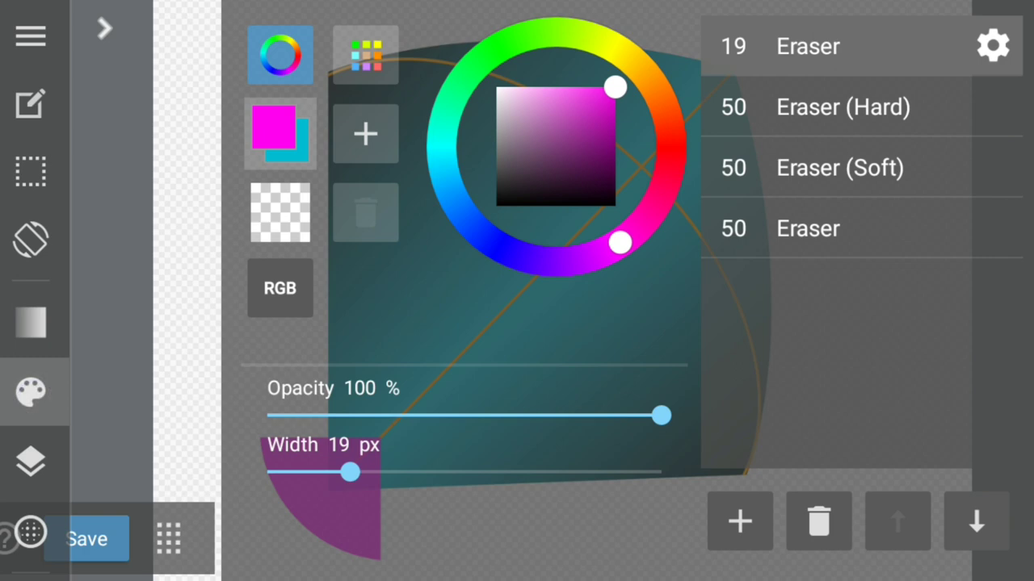
left_click(280, 133)
left_click_drag(616, 107, 450, 219)
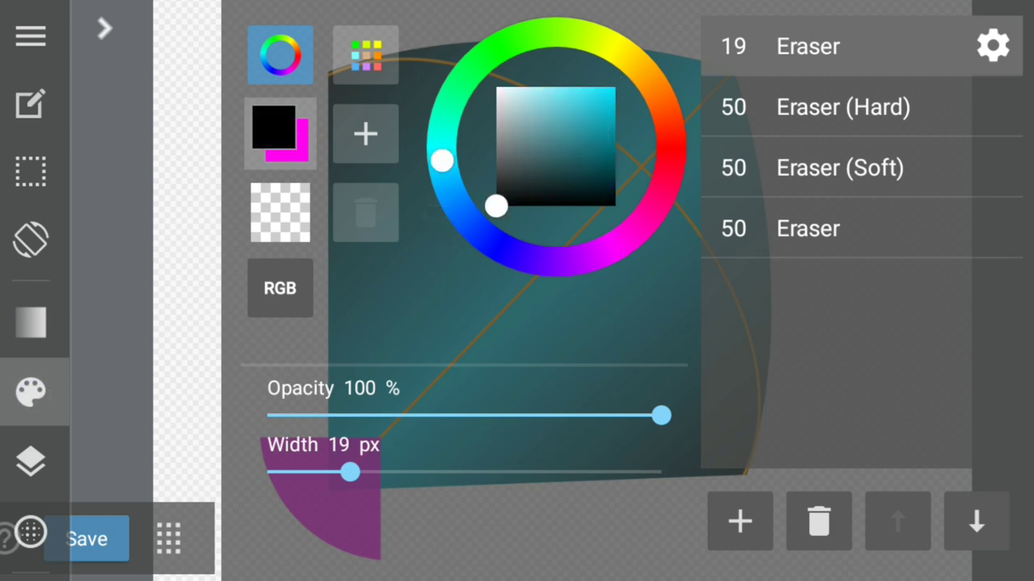
left_click(31, 392)
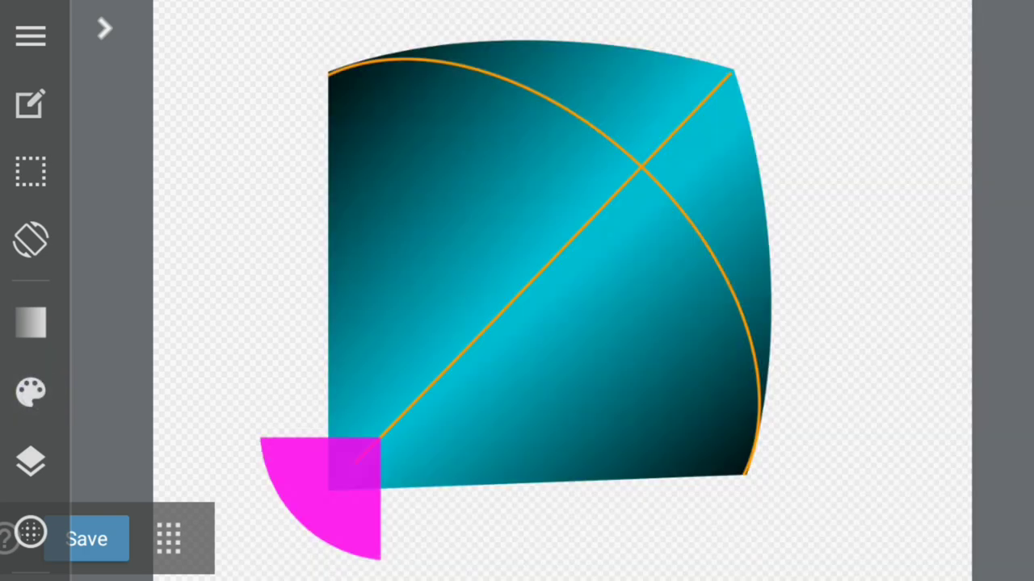
- Lock the wedge layer's transparency and shade it from dark purple to magenta
left_click(31, 461)
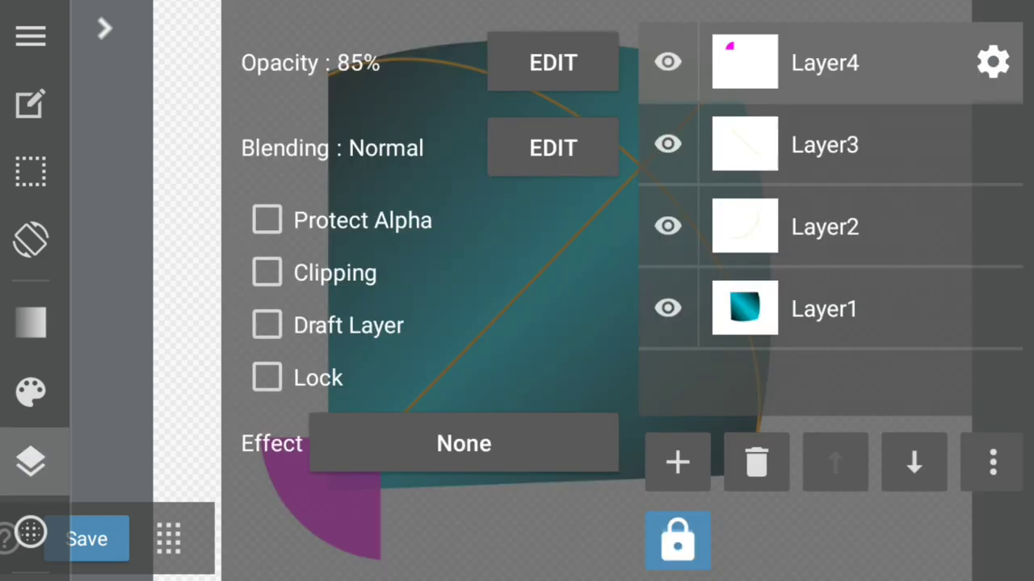
left_click(268, 220)
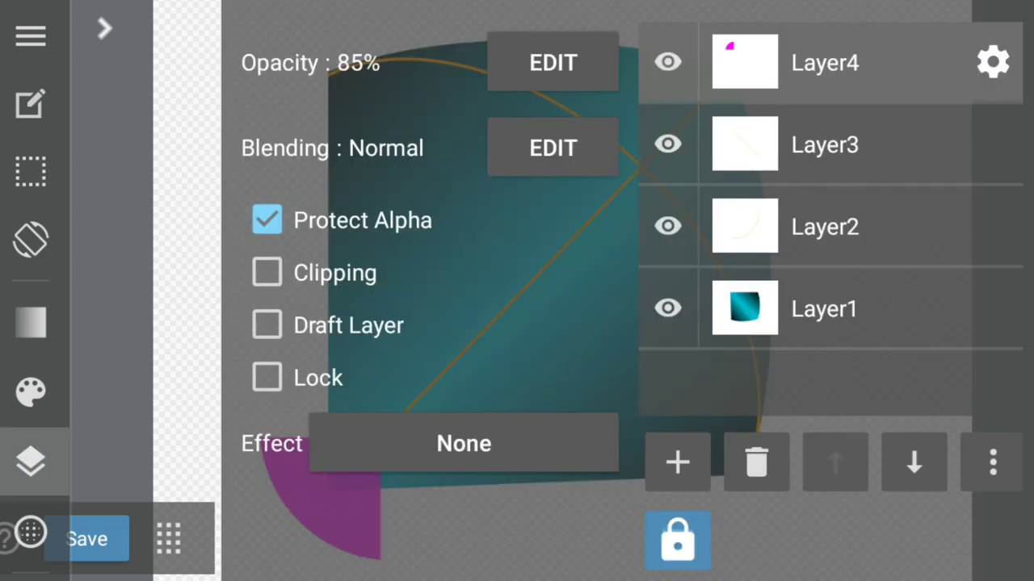
left_click(30, 461)
left_click_drag(265, 554, 379, 440)
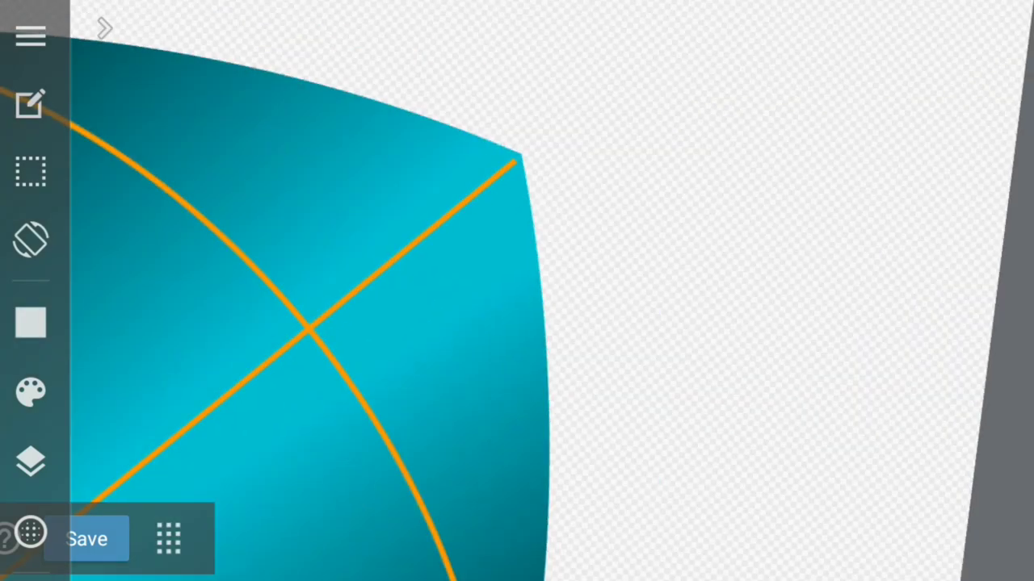
left_click_drag(508, 116, 620, 226)
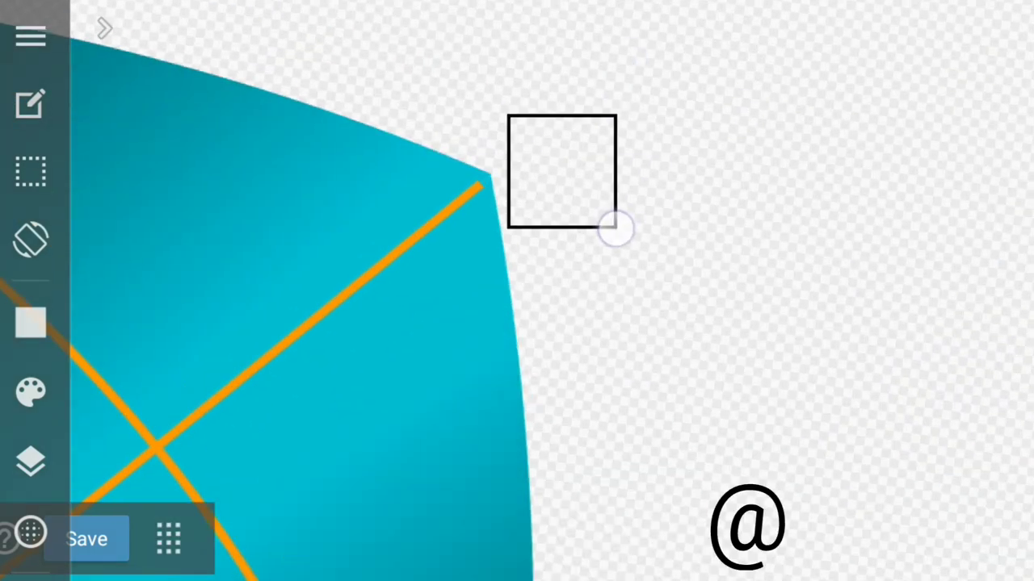
- Tilt the orange square onto the kite's top-right corner and set its layer opacity to 100%
left_click_drag(566, 168, 489, 214)
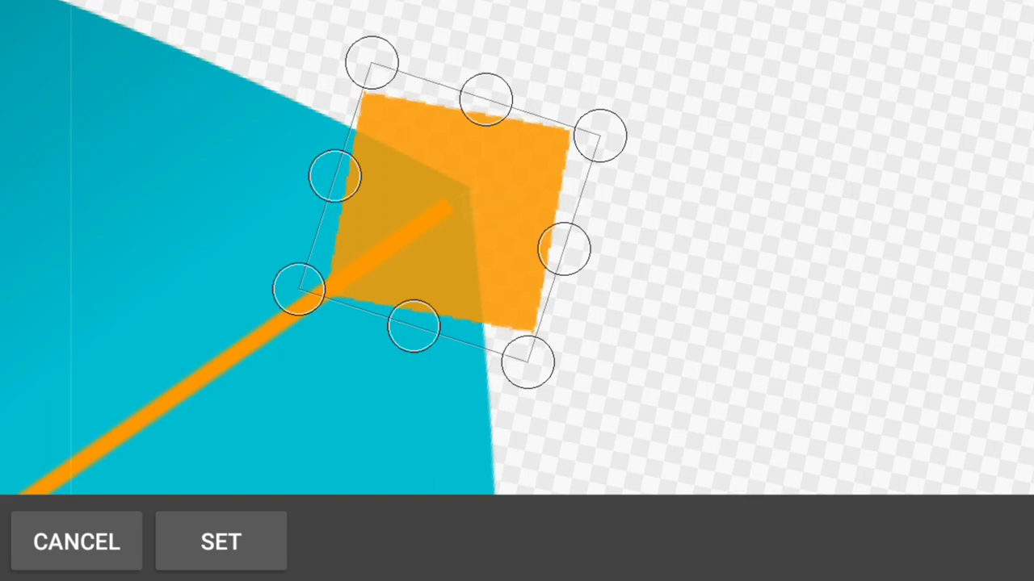
left_click(220, 542)
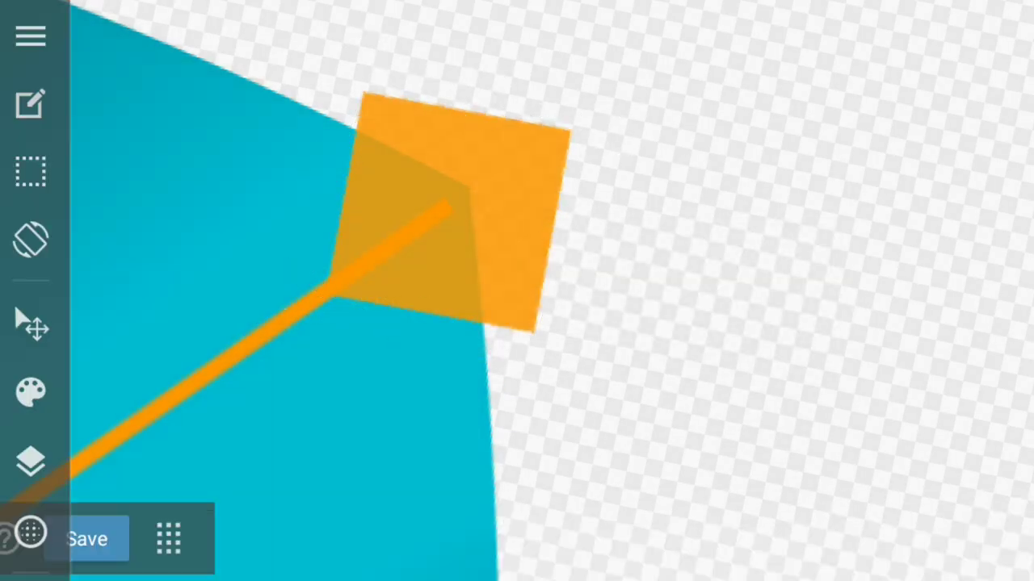
left_click(31, 462)
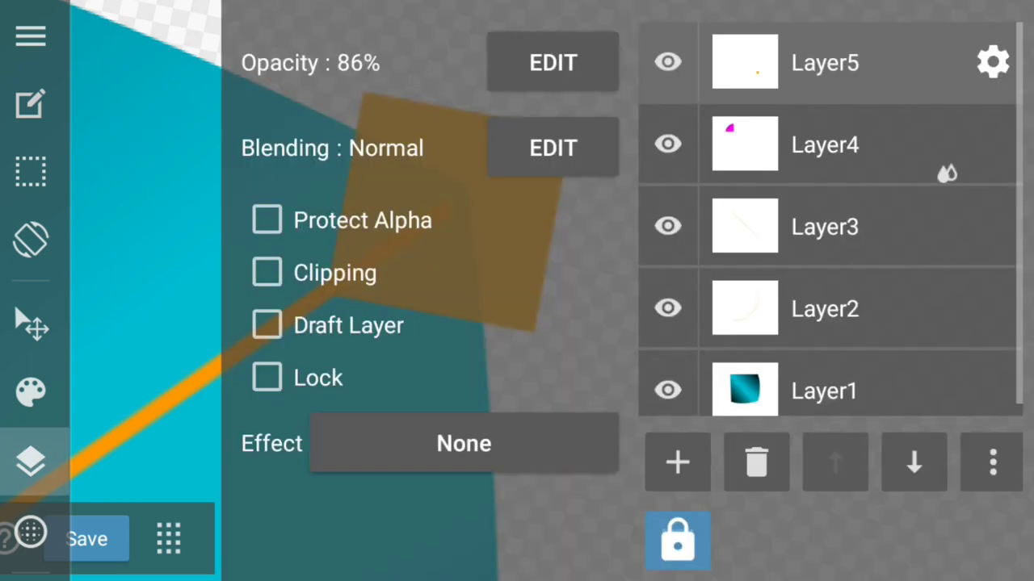
left_click(551, 65)
left_click_drag(731, 556, 844, 557)
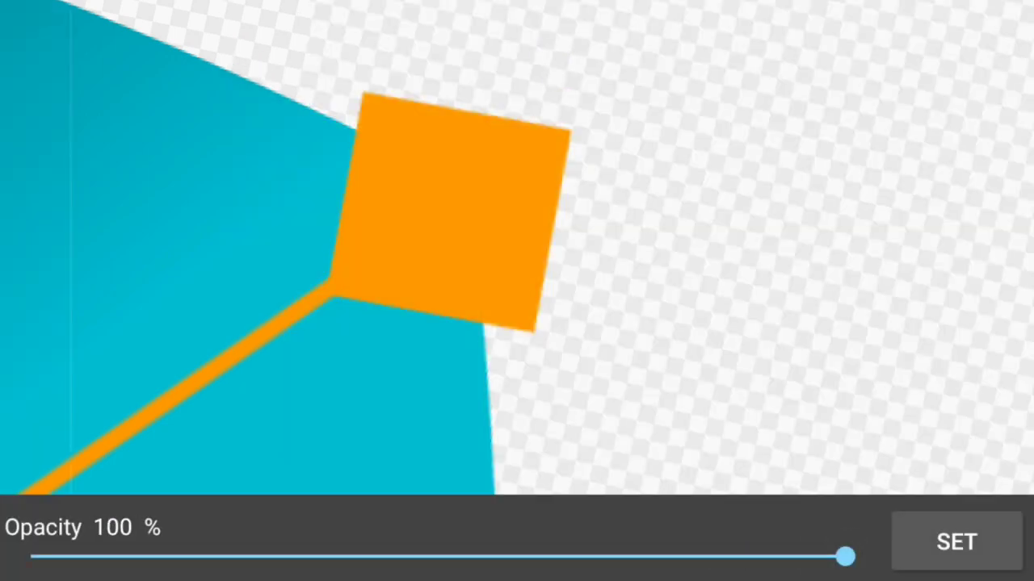
left_click(941, 542)
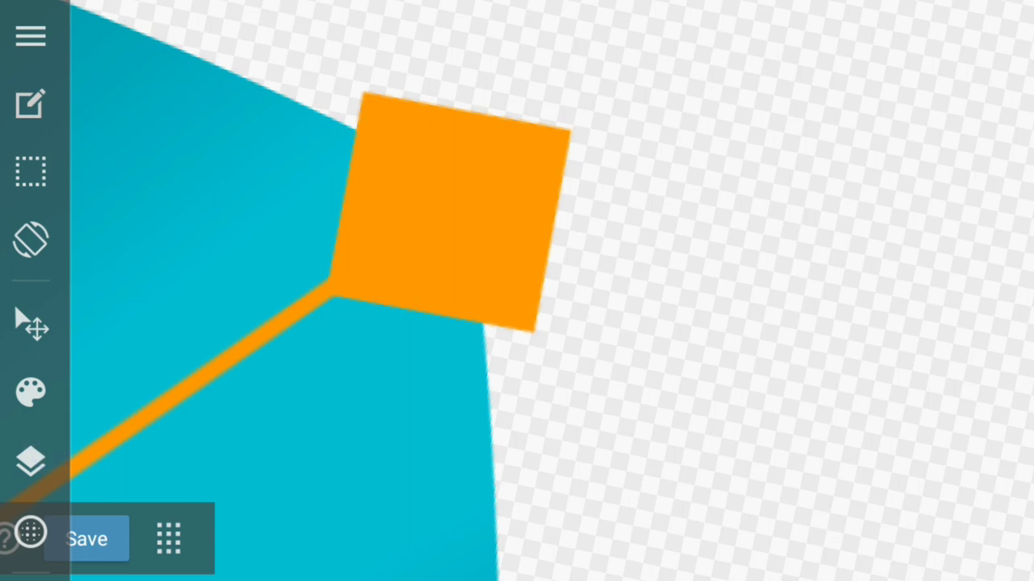
- Move the orange square's Layer5 to just above Layer1 and clip it to the kite
left_click(30, 460)
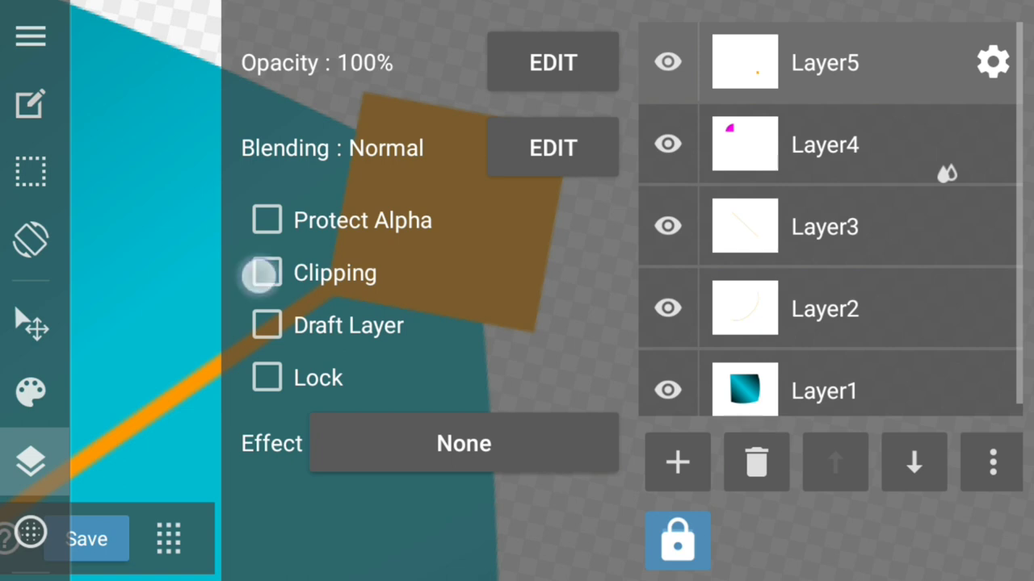
left_click(261, 273)
left_click(267, 273)
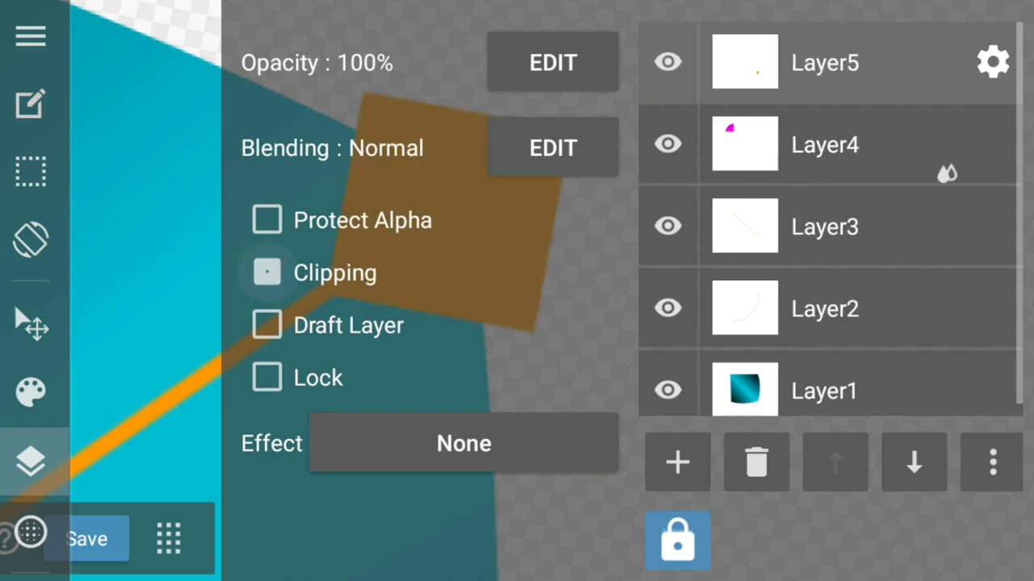
left_click(31, 460)
left_click(31, 460)
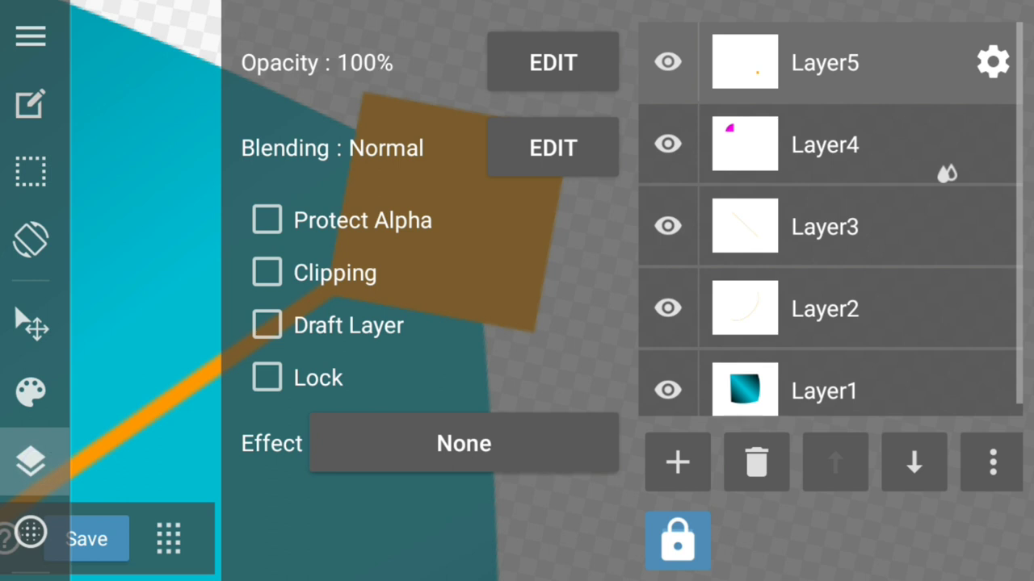
left_click(892, 310)
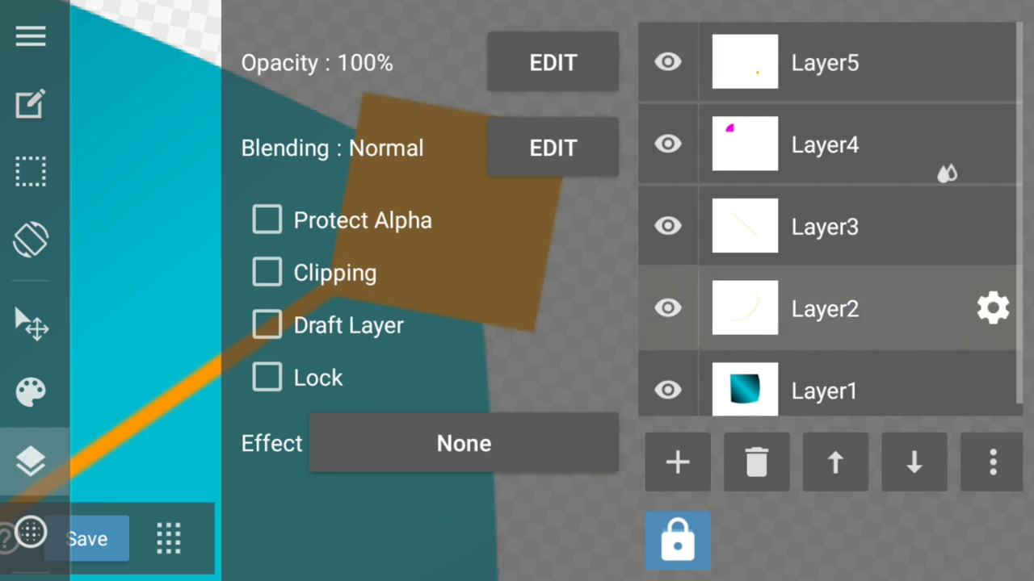
left_click(916, 64)
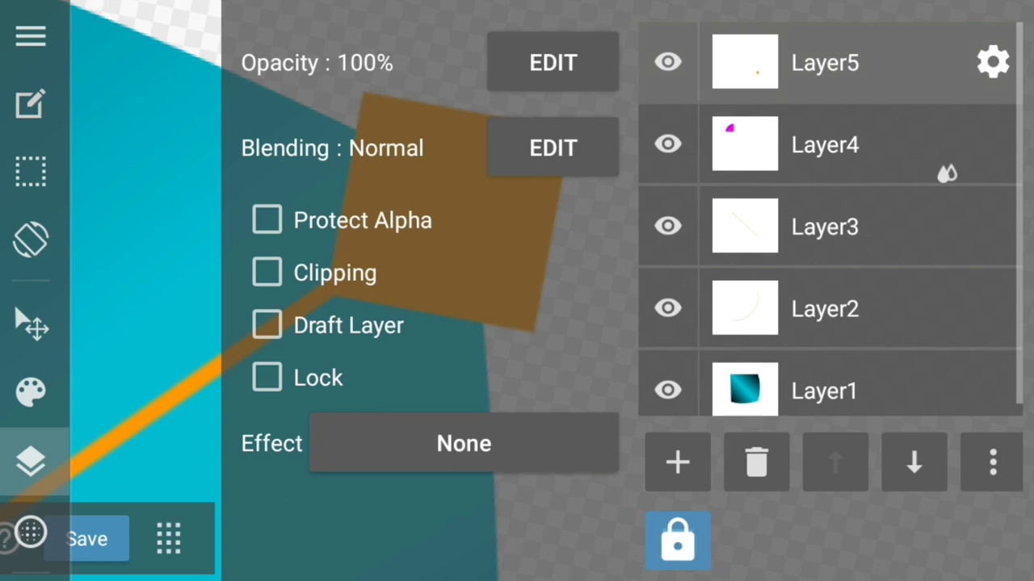
left_click(914, 462)
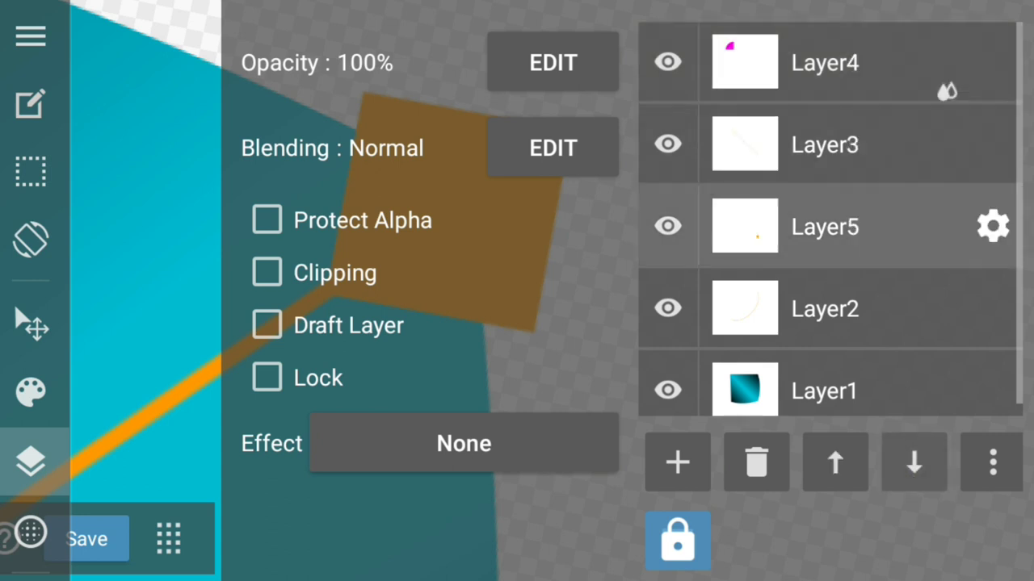
left_click(913, 462)
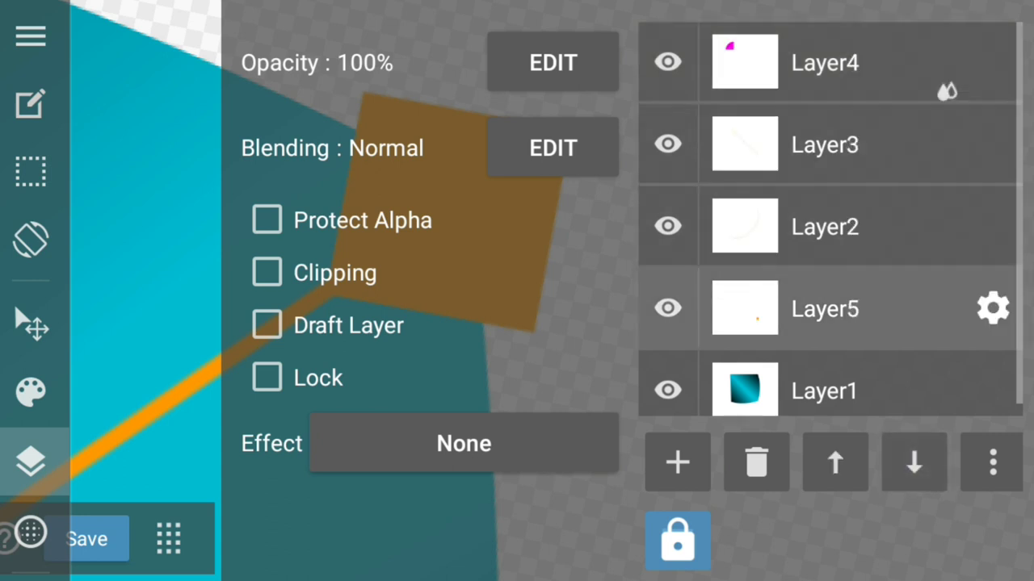
left_click(267, 273)
left_click(31, 462)
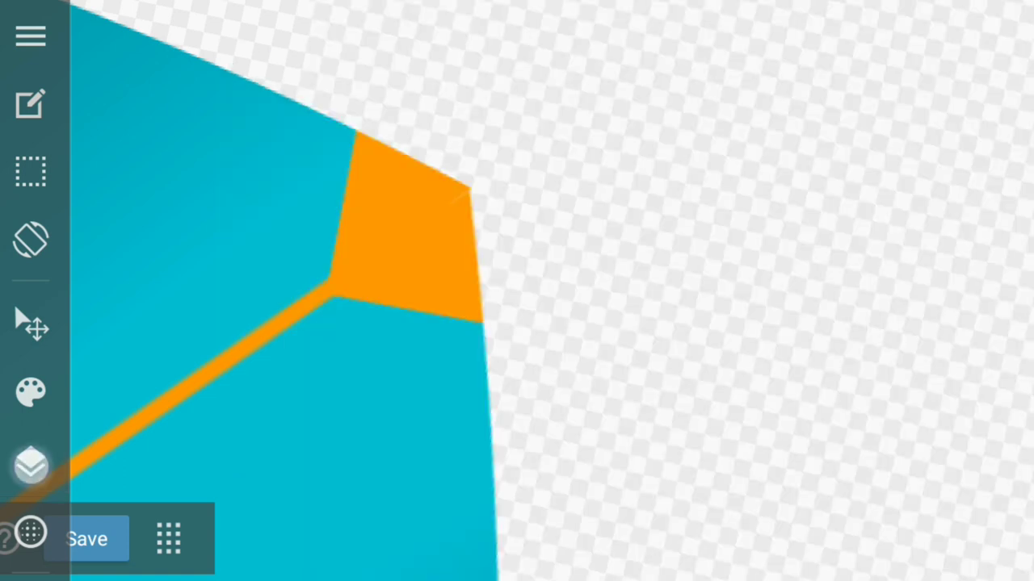
- Paint a solid magenta flower shape over the kite's upper-right area
scroll(577, 272, "down", 5)
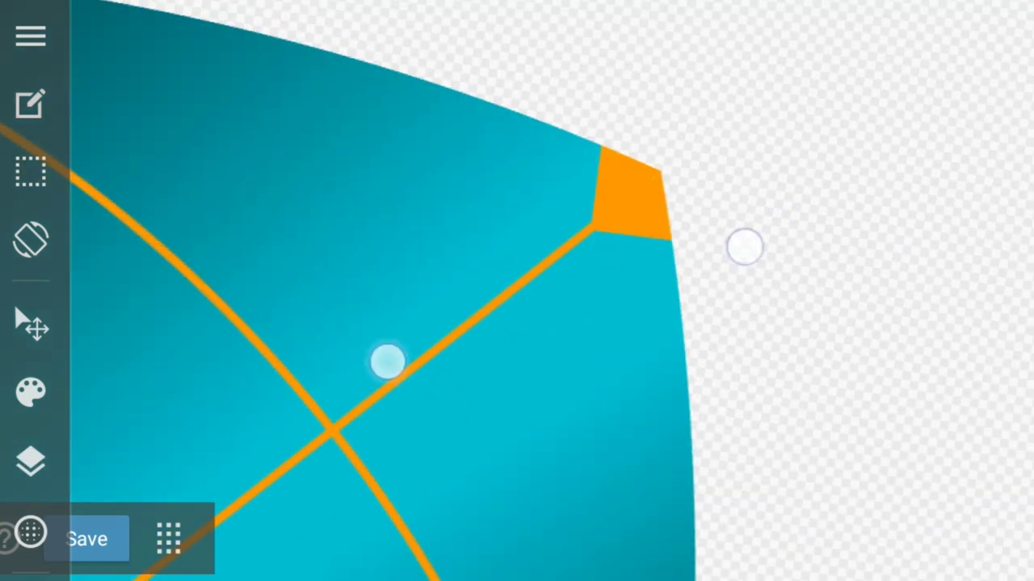
scroll(654, 238, "down", 3)
scroll(554, 272, "down", 5)
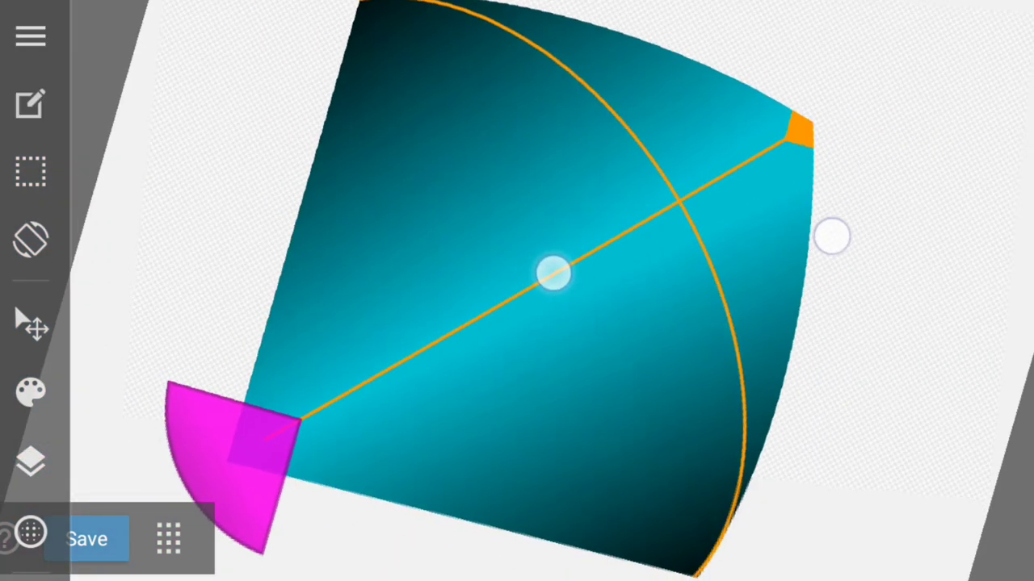
scroll(557, 267, "down", 2)
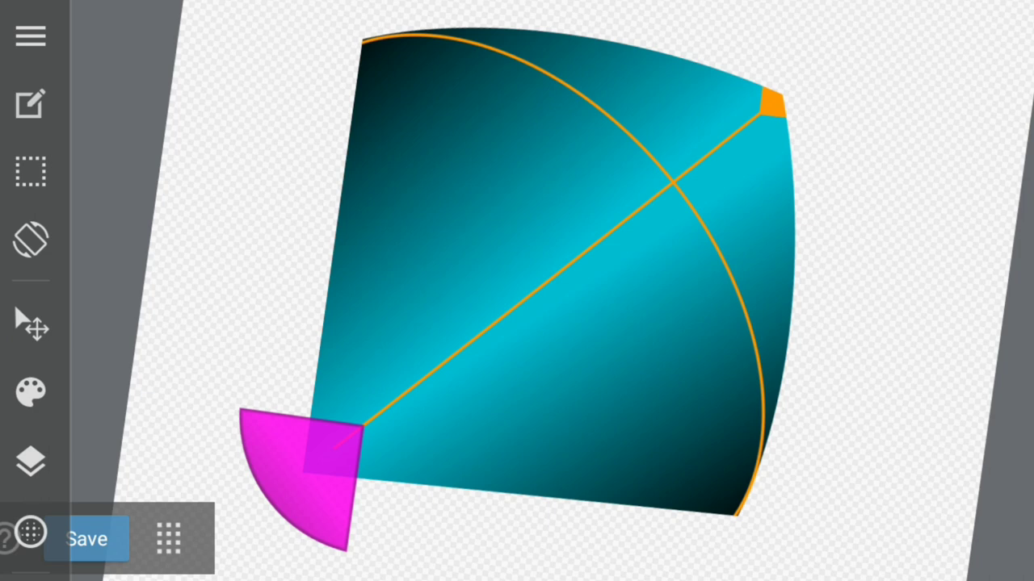
left_click_drag(826, 116, 808, 94)
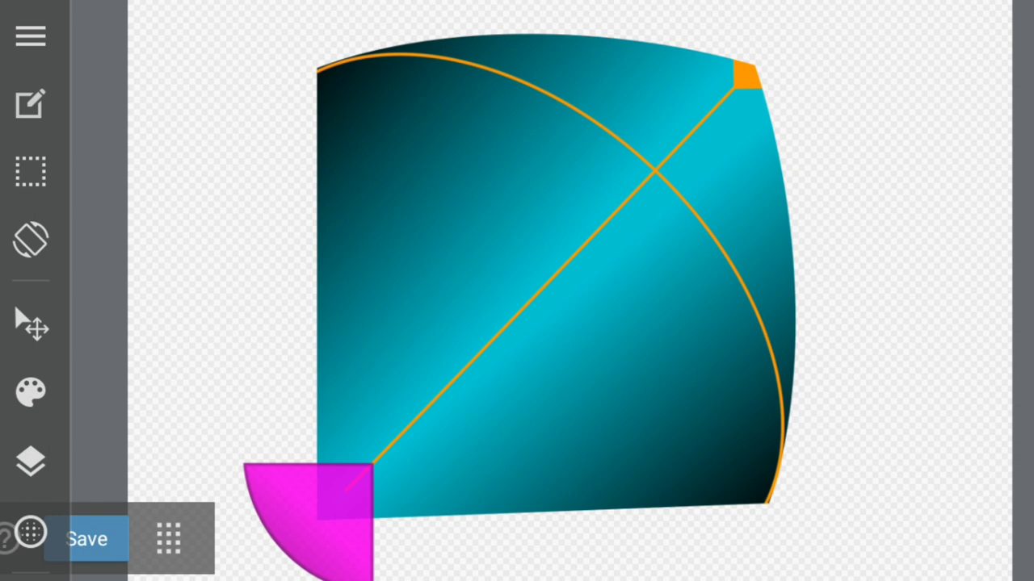
left_click(608, 200)
left_click(682, 240)
left_click(578, 119)
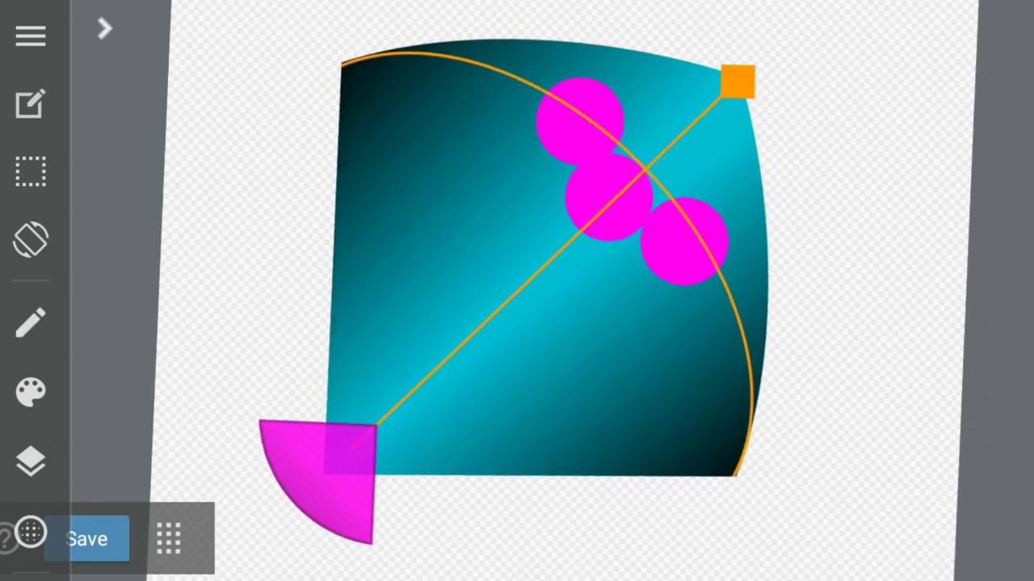
left_click(589, 61)
left_click(755, 234)
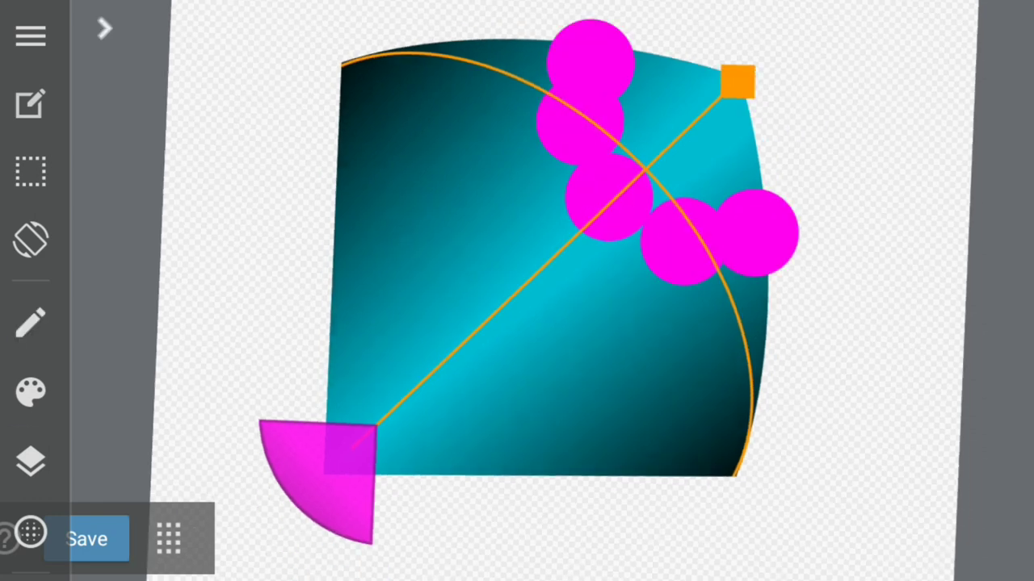
left_click_drag(663, 169, 665, 72)
left_click_drag(741, 89, 729, 170)
- Switch to the Gradient tool to shade the flower toward dark purple
left_click(31, 461)
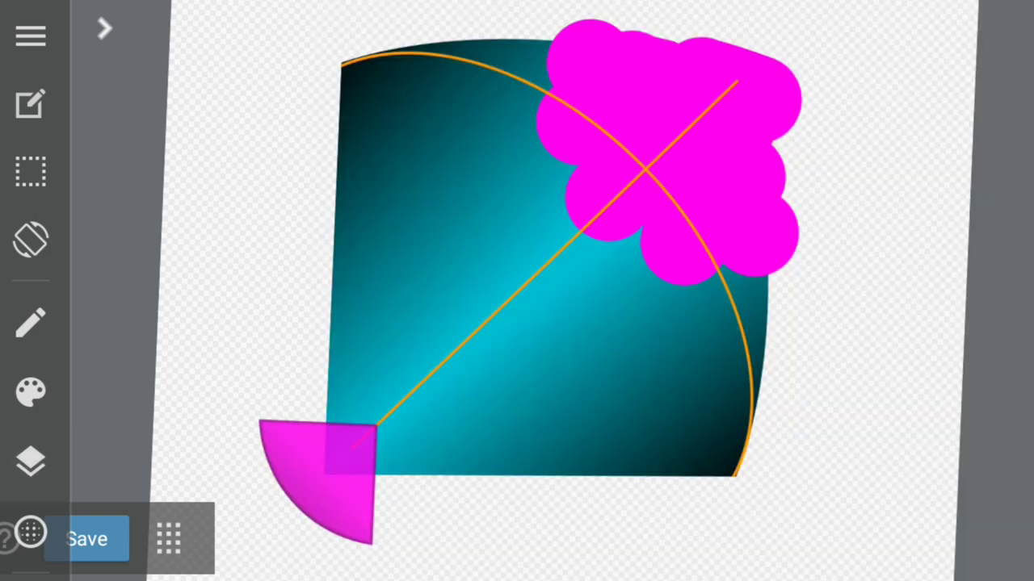
left_click(30, 461)
left_click(30, 461)
left_click(31, 323)
left_click(670, 32)
left_click(30, 323)
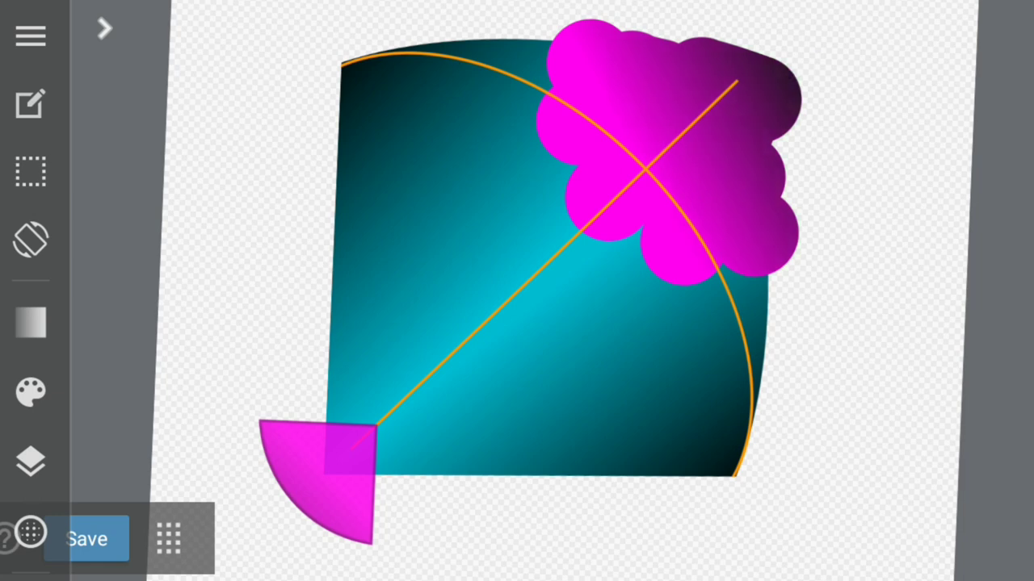
- Move the flower Layer6 below Layer5 and clip it to the kite on Layer1
left_click(31, 461)
left_click(267, 273)
left_click(914, 462)
left_click(267, 273)
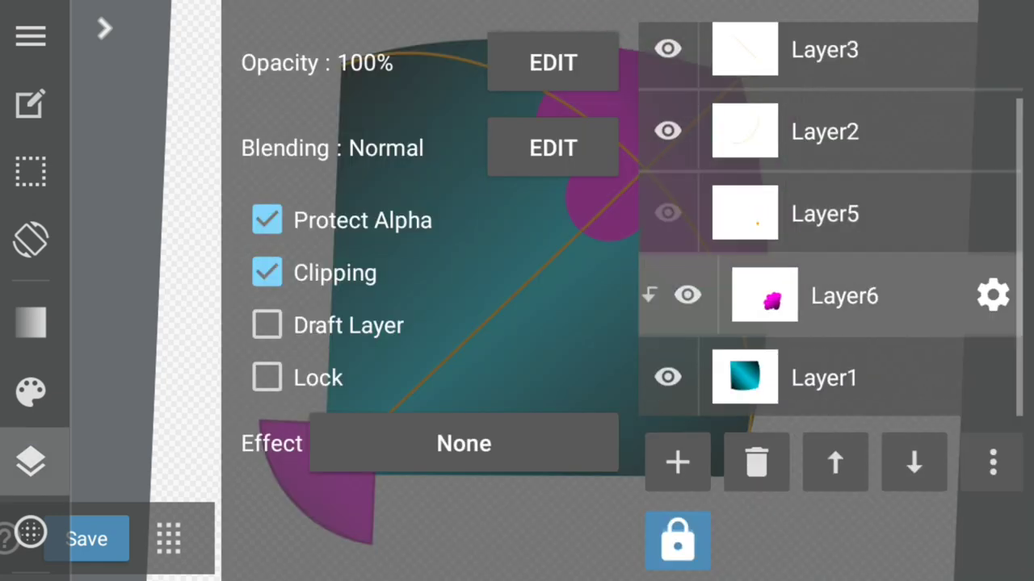
left_click(824, 214)
left_click(31, 461)
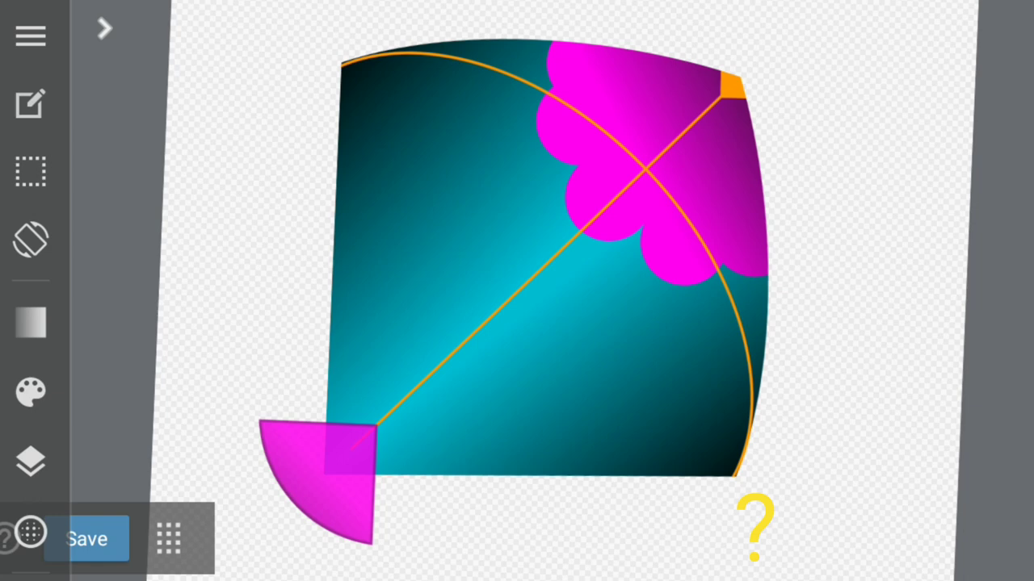
left_click(31, 461)
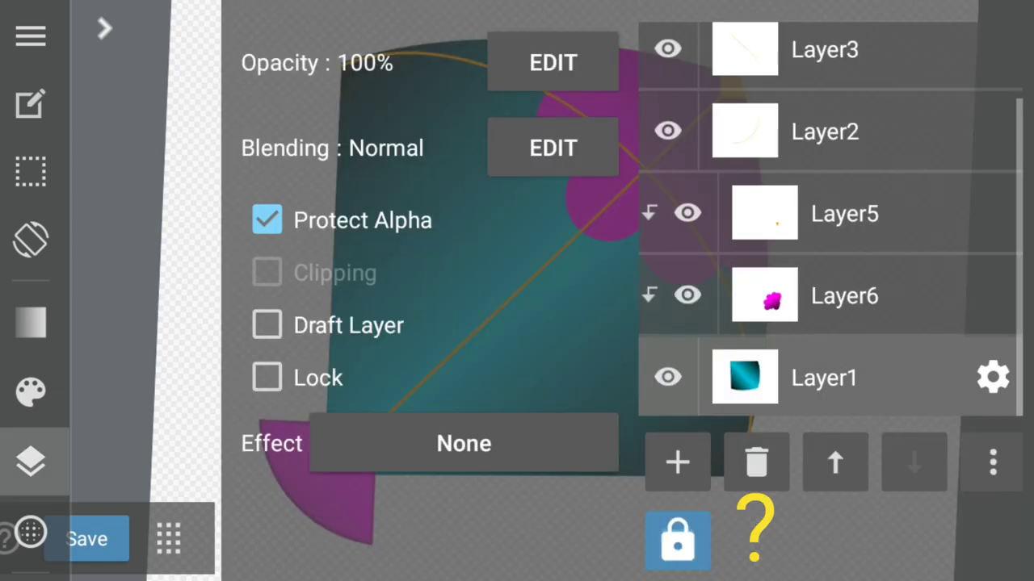
left_click(30, 461)
scroll(614, 299, "up", 3)
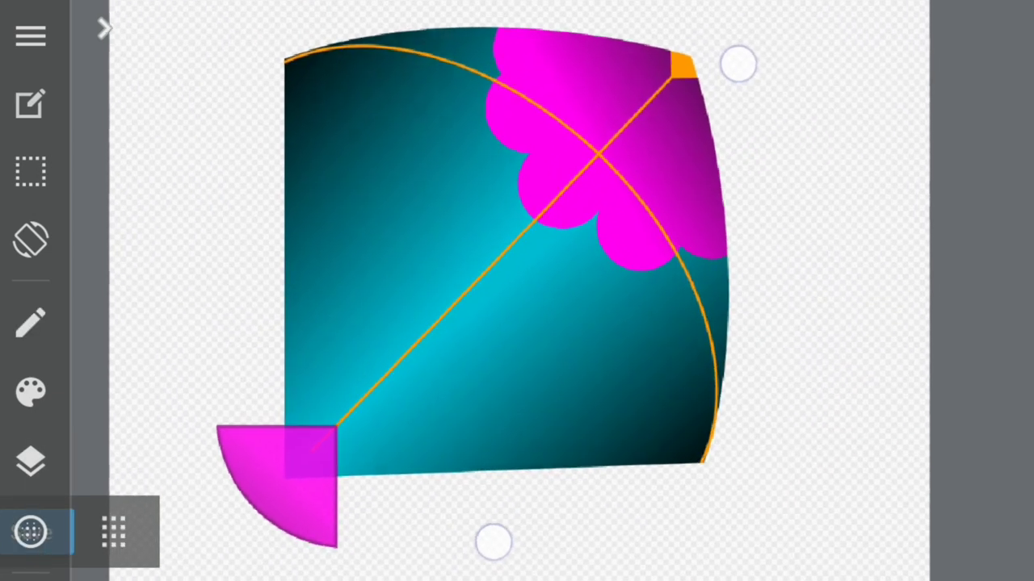
- Adjust the Pen (Sharp) brush settings for the pale-teal highlight streaks
scroll(615, 303, "up", 1)
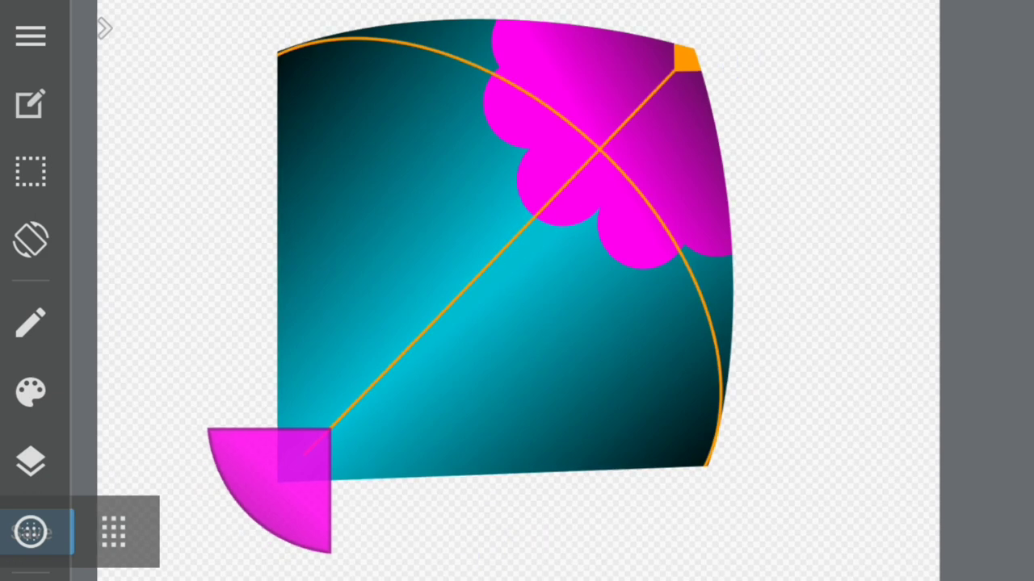
left_click(30, 393)
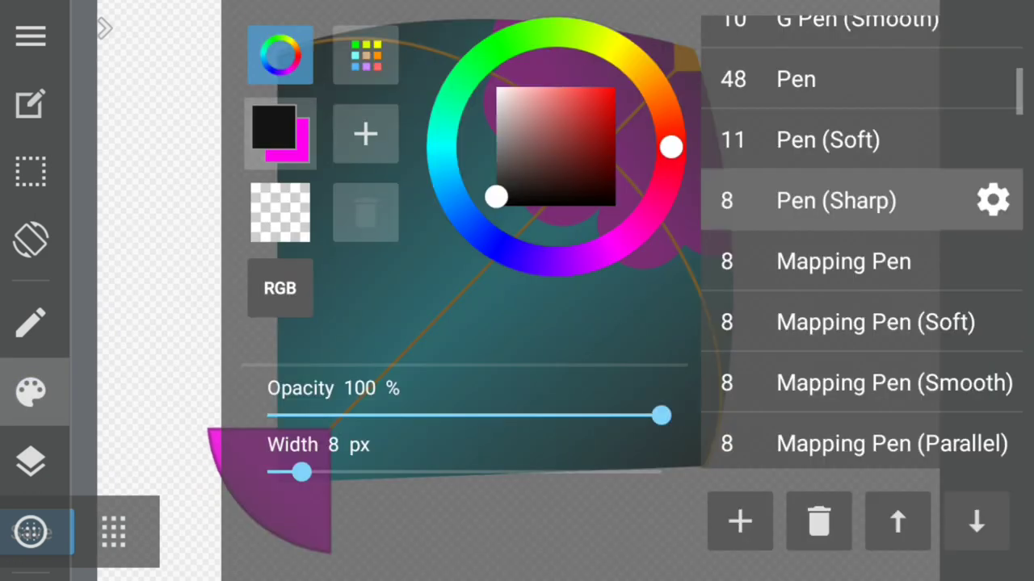
scroll(895, 293, "up", 5)
scroll(861, 242, "down", 3)
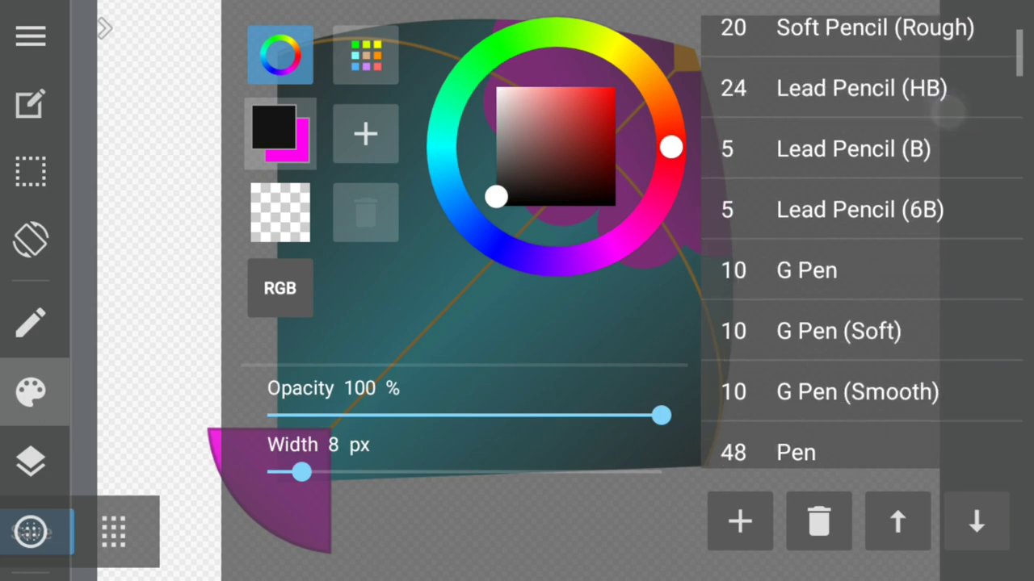
scroll(929, 124, "down", 3)
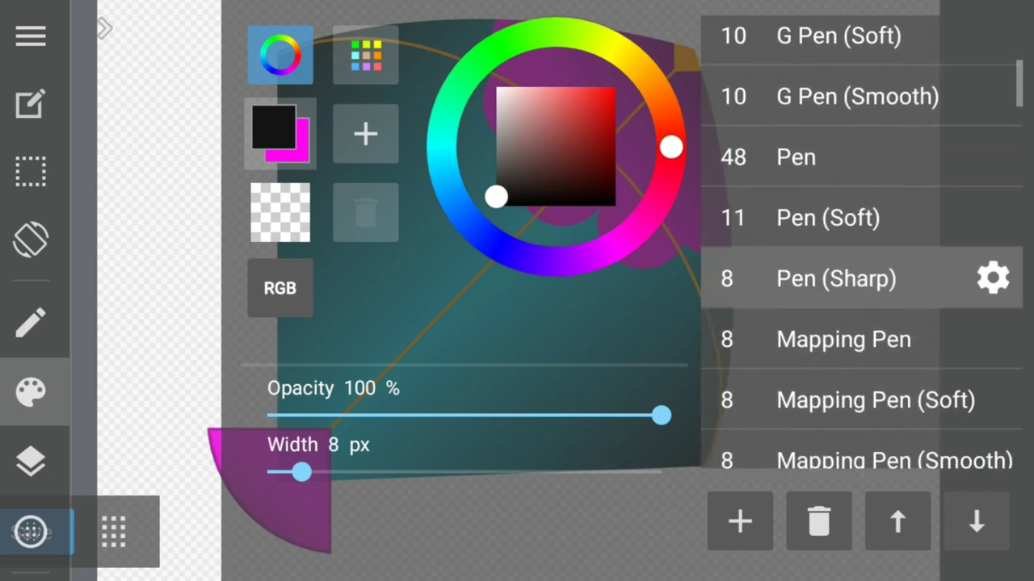
left_click(992, 278)
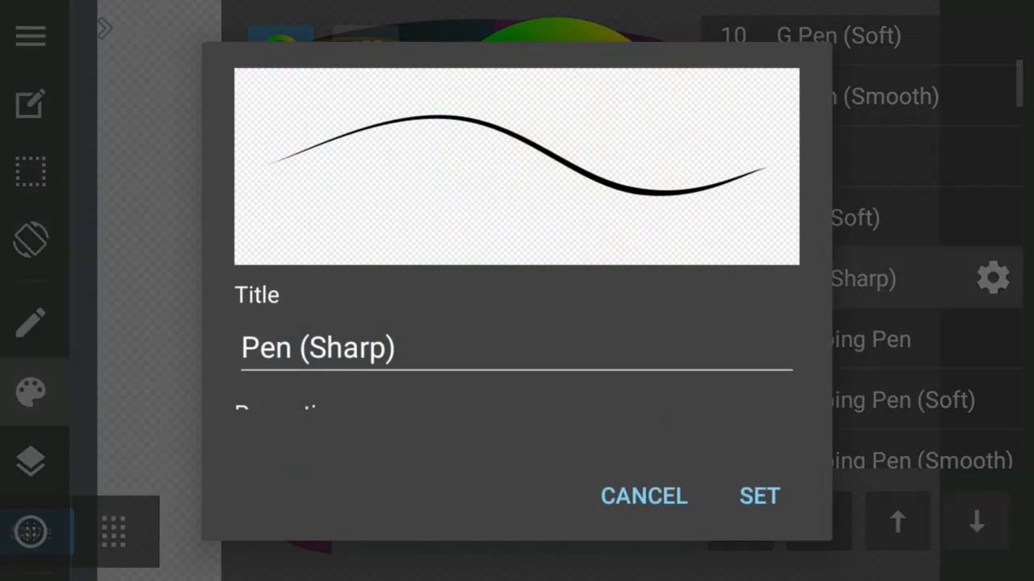
left_click(759, 496)
left_click(30, 391)
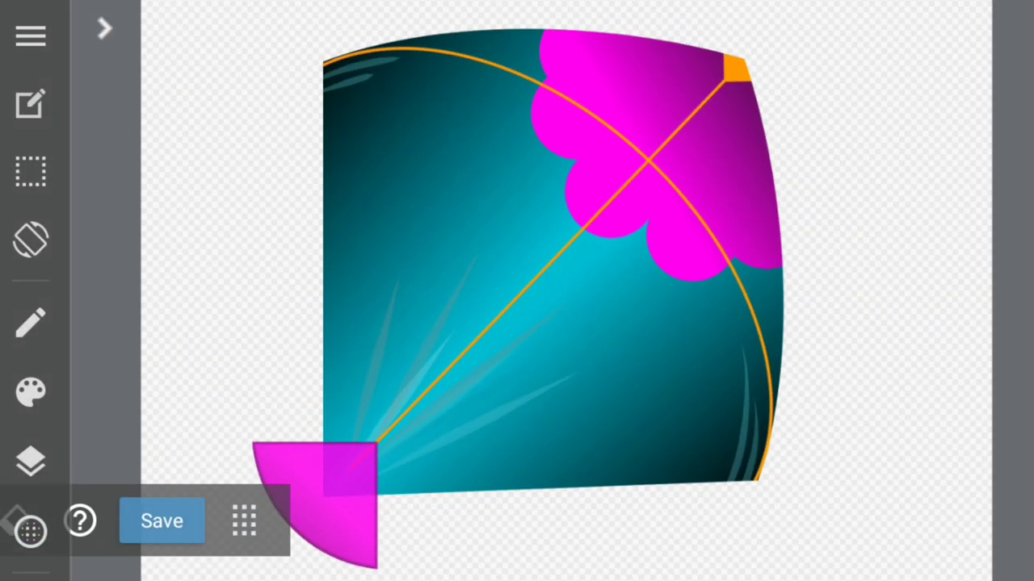
- Add a Color Layer and fit a yellow bar along the kite's top-left corner
left_click(30, 461)
left_click(678, 461)
left_click(814, 41)
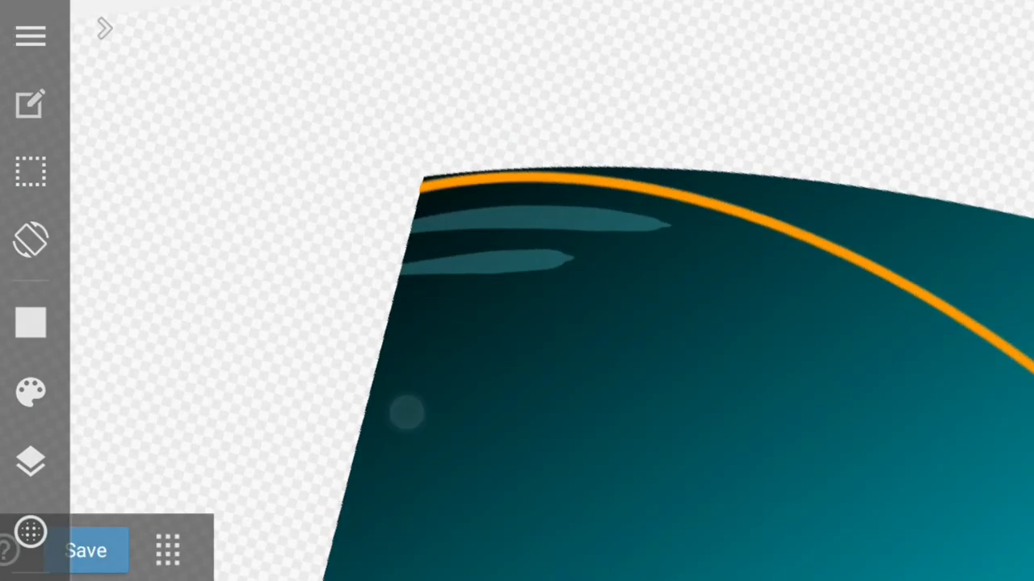
mouse_move(485, 218)
left_mouse_down()
mouse_move(618, 256)
mouse_move(503, 160)
left_mouse_up()
left_click(220, 542)
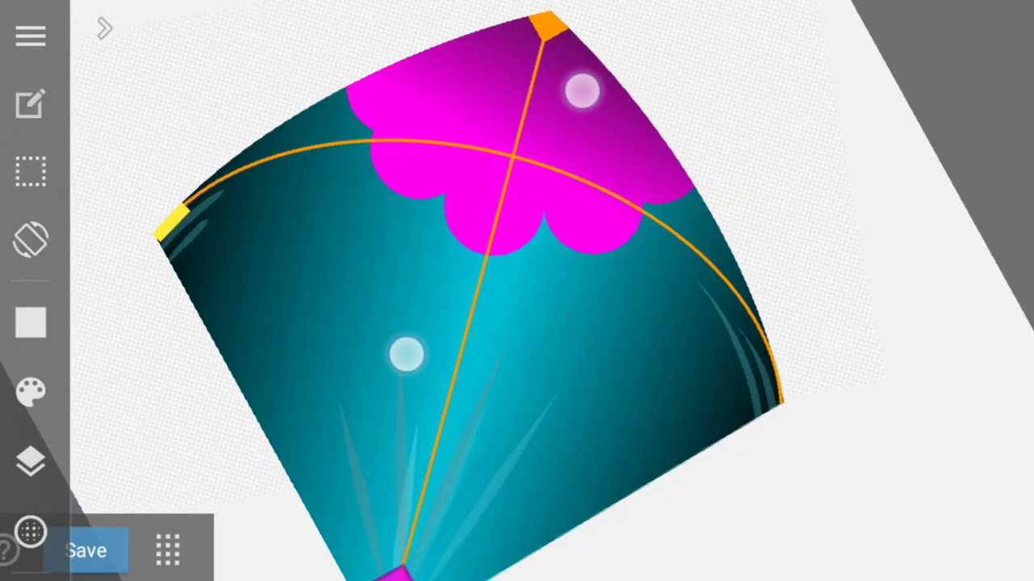
left_click(31, 461)
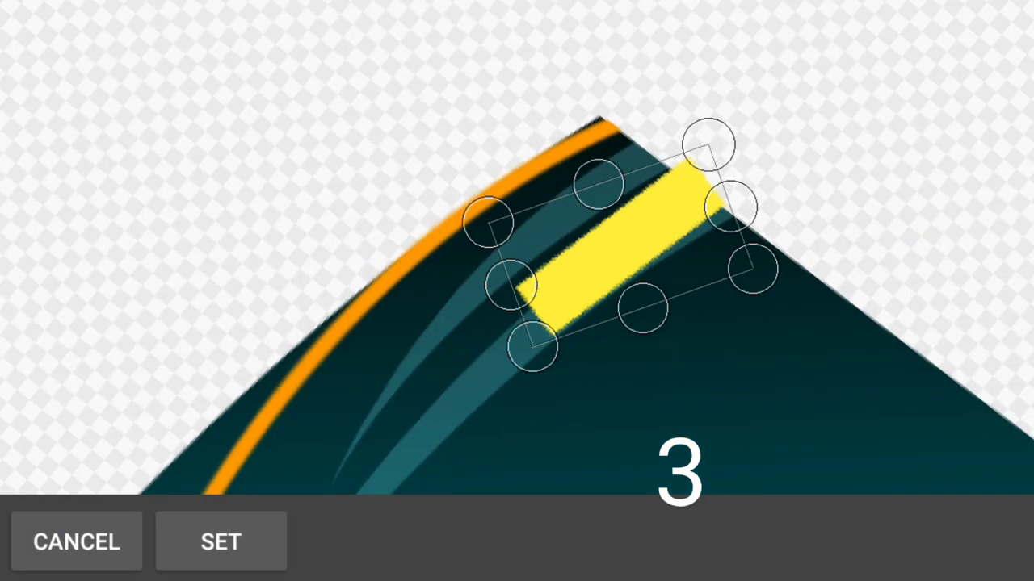
left_click_drag(563, 178, 609, 385)
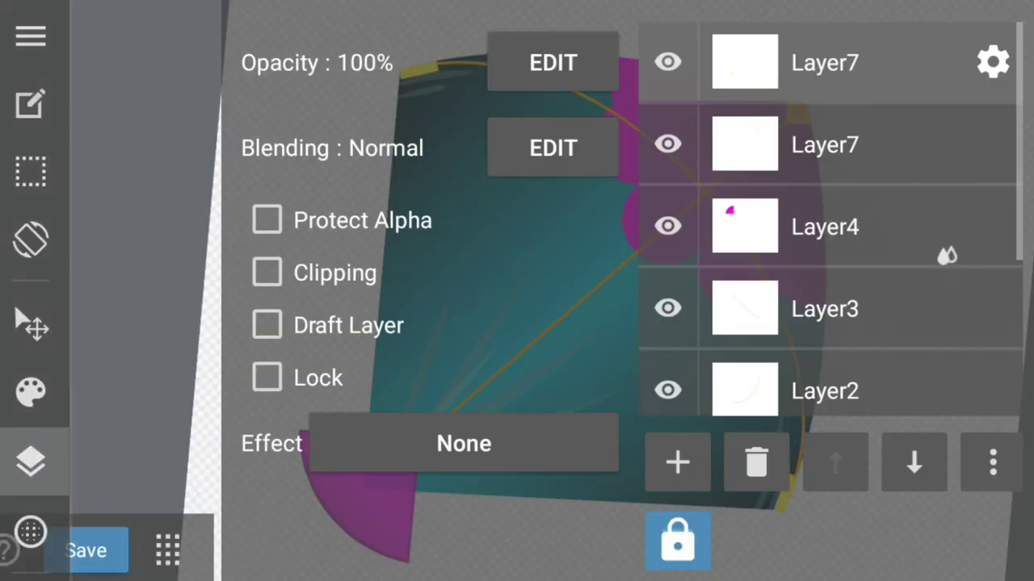
- Move the yellow cap layer below Layer2 and clip it to the kite
left_click(914, 462)
left_click(914, 462)
left_click(30, 465)
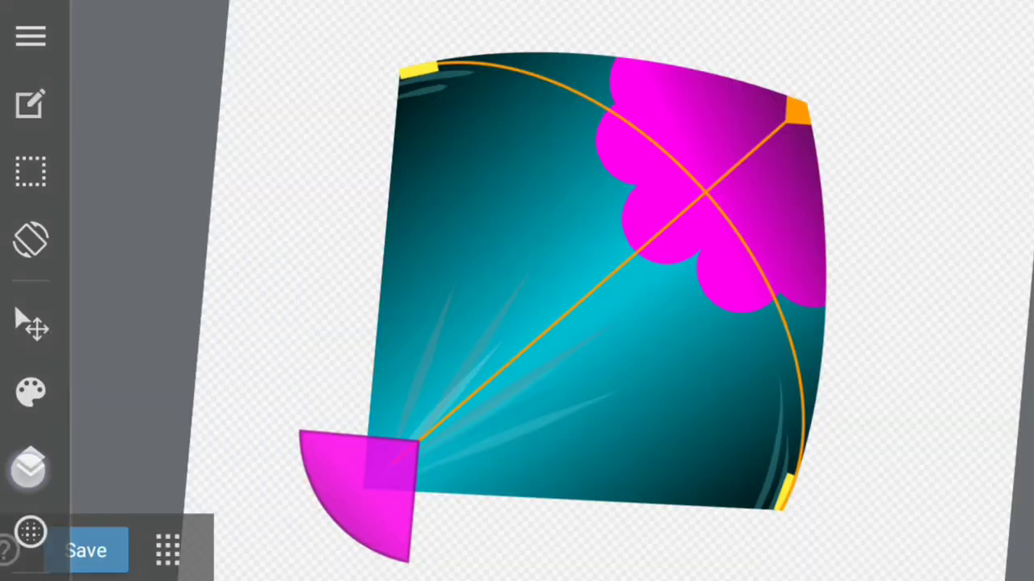
left_click(30, 462)
left_click(913, 462)
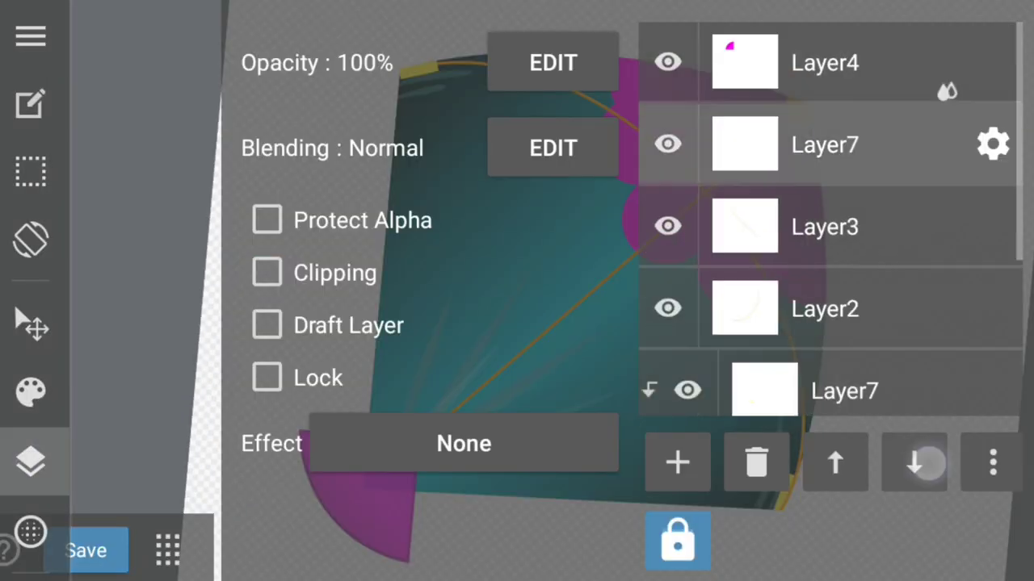
left_click(30, 461)
left_click(30, 462)
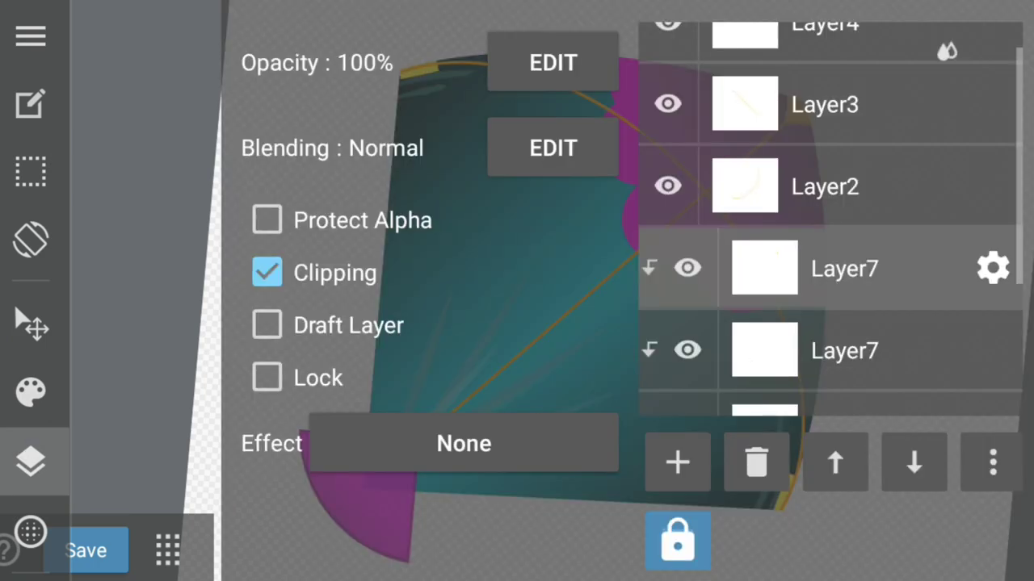
left_click(913, 462)
left_click(30, 462)
- Switch to the Gradient tool and open Layer2's properties
scroll(707, 269, "down", 2)
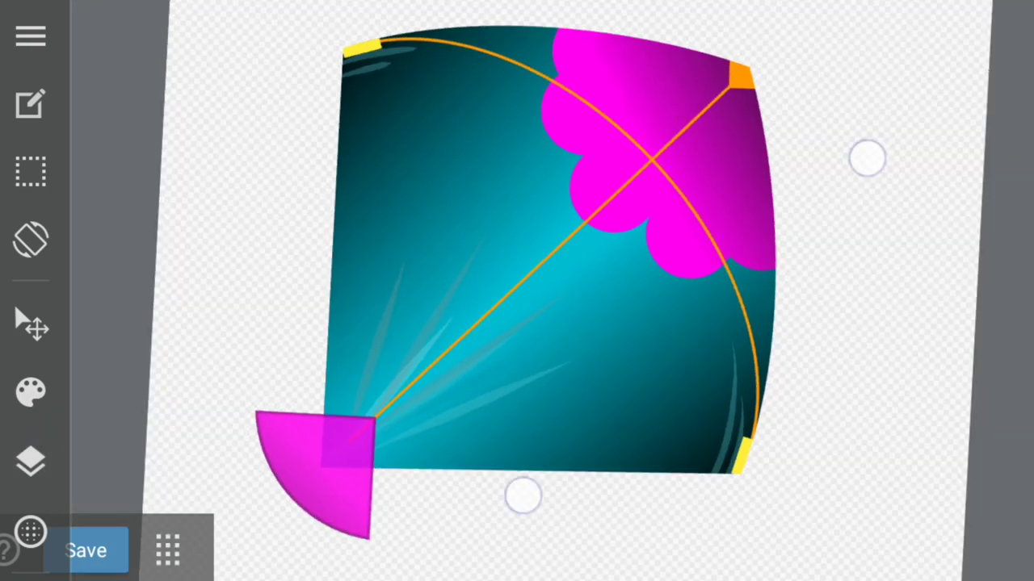
scroll(707, 269, "up", 2)
scroll(546, 266, "up", 3)
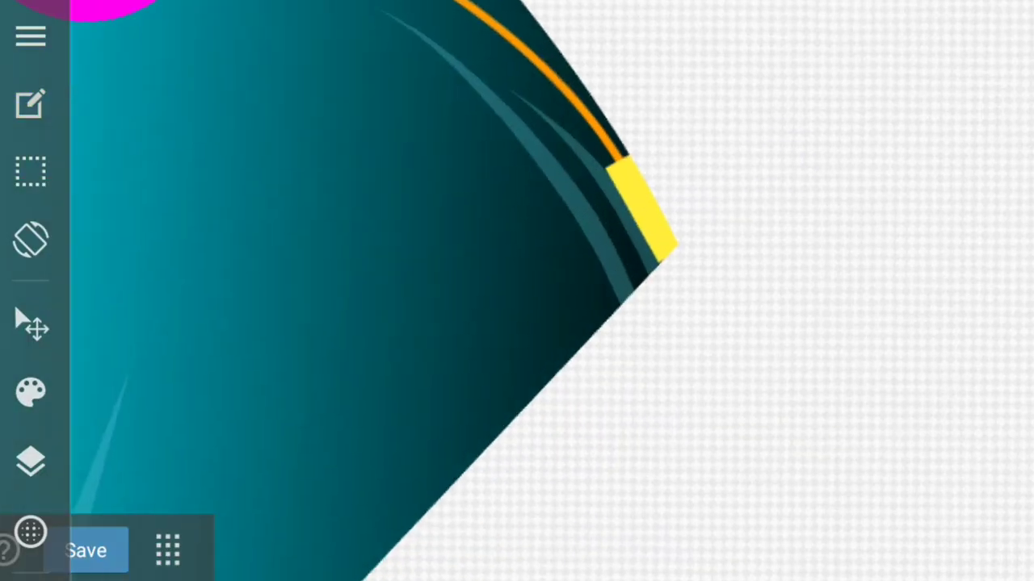
left_click(30, 327)
left_click(669, 35)
left_click(29, 462)
left_click(992, 135)
- Select the top yellow cap layer's contents, then clear the selection
scroll(830, 220, "up", 2)
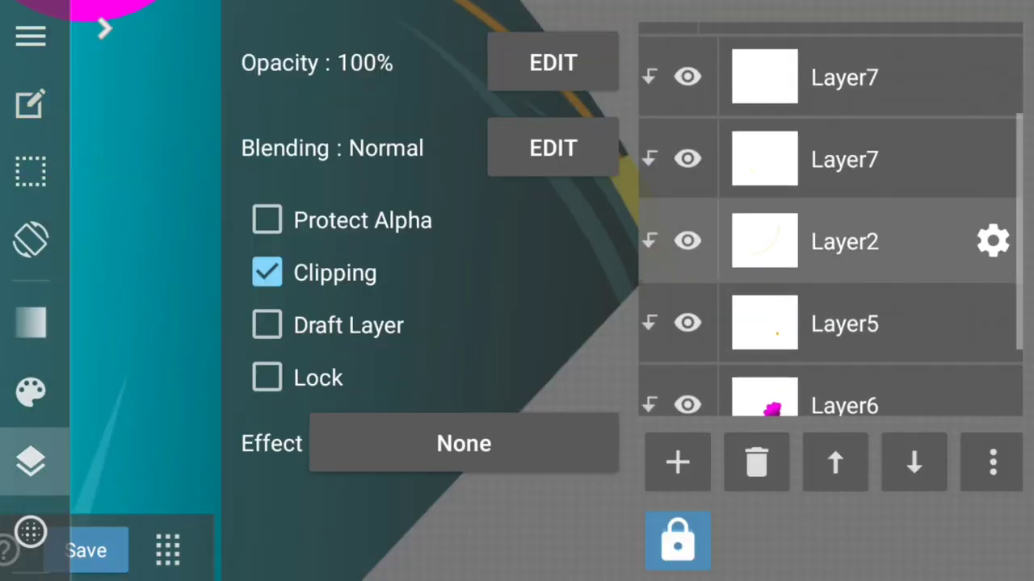
left_click(844, 78)
left_click(992, 462)
left_click(30, 462)
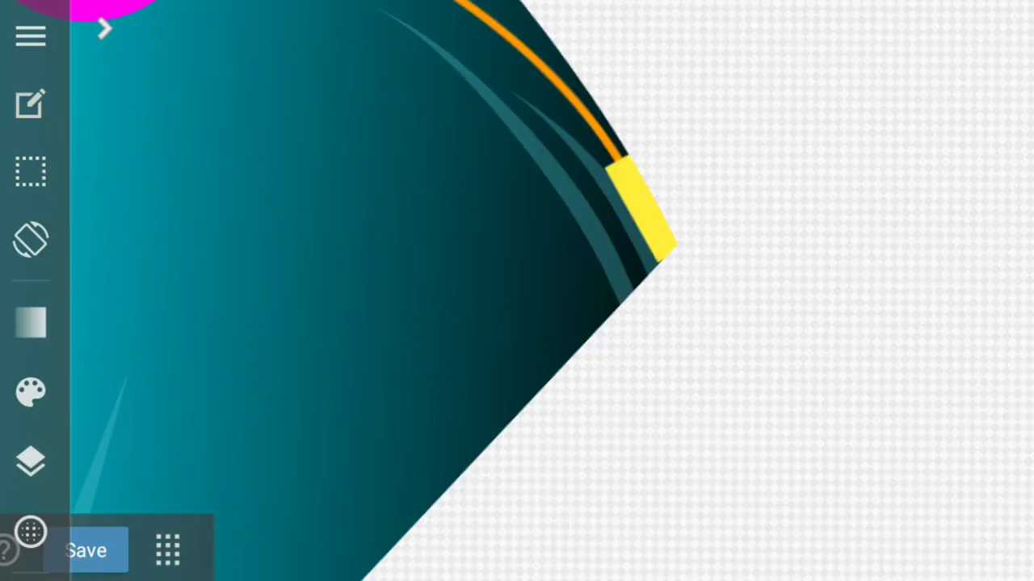
left_click(517, 33)
scroll(517, 290, "down", 5)
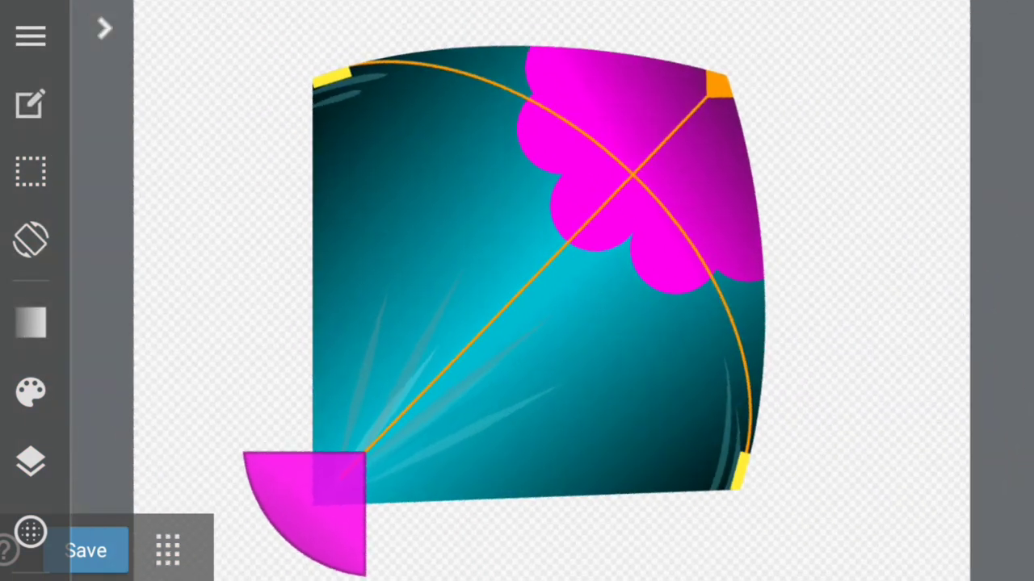
scroll(517, 291, "up", 5)
- Draw magenta and green tassel curves alongside the red and blue ones
left_click(30, 392)
left_click(111, 140)
left_click_drag(449, 89, 691, 541)
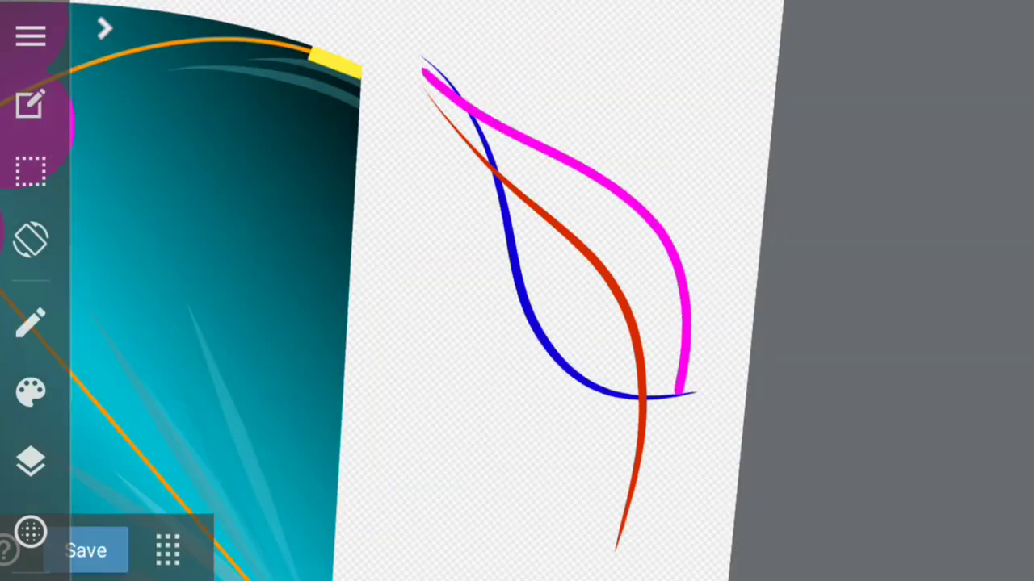
left_click(30, 392)
left_click(108, 272)
left_click(29, 391)
left_click(508, 42)
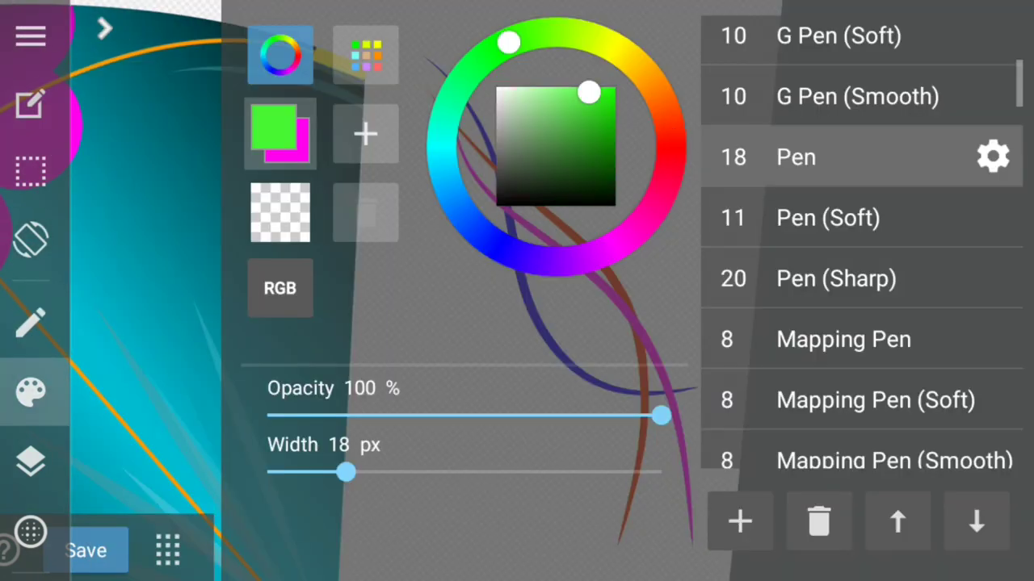
left_click(30, 391)
mouse_move(446, 94)
left_mouse_down()
mouse_move(731, 268)
mouse_move(566, 557)
left_mouse_up()
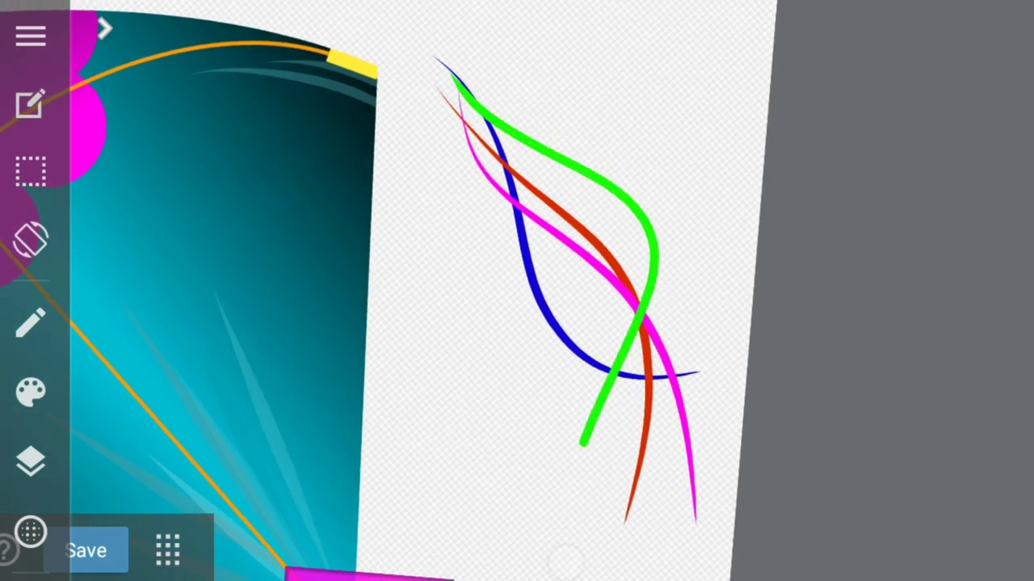
- Select the tassel strokes and confirm their placement at the kite corner
scroll(516, 291, "down", 2)
left_click(30, 172)
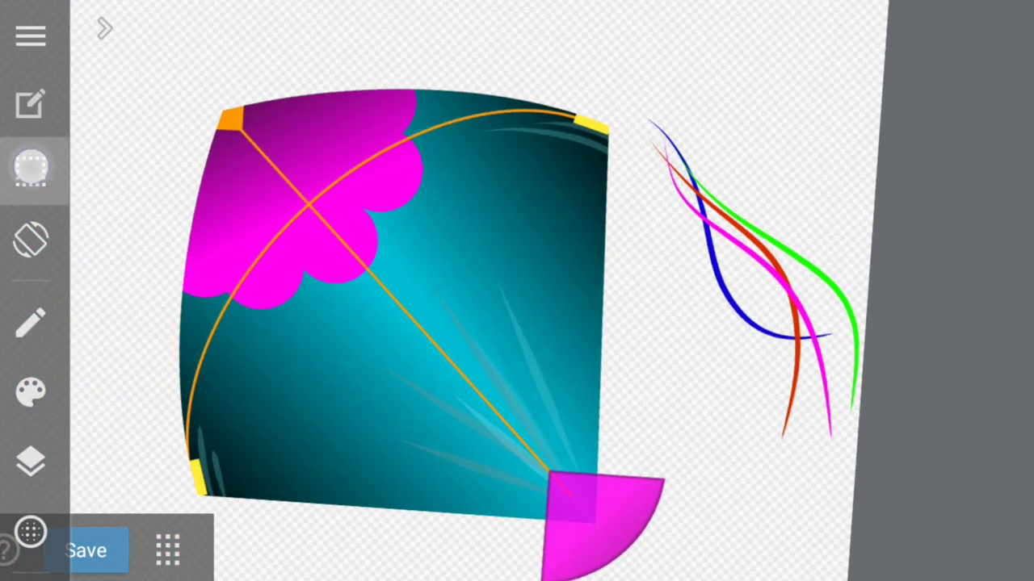
scroll(731, 308, "up", 3)
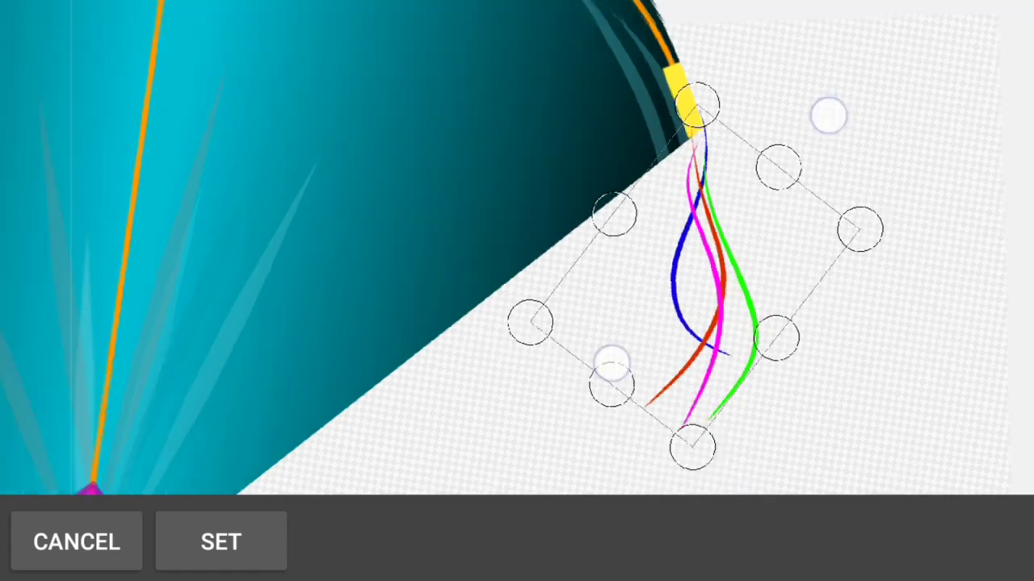
left_click_drag(731, 309, 598, 447)
left_click(221, 542)
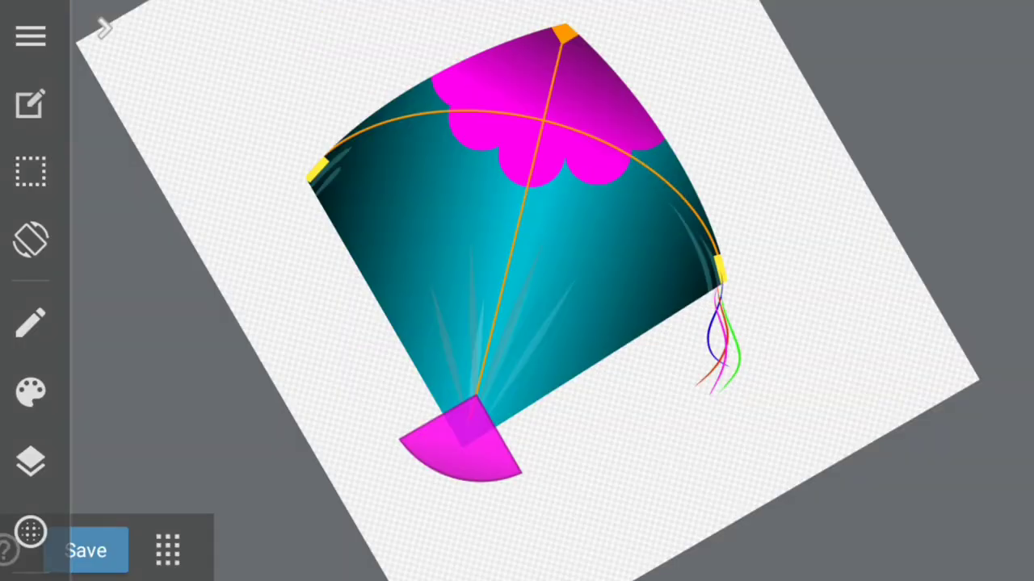
- Transform the tassels into a tighter bundle shifted right under the yellow cap
scroll(730, 318, "up", 5)
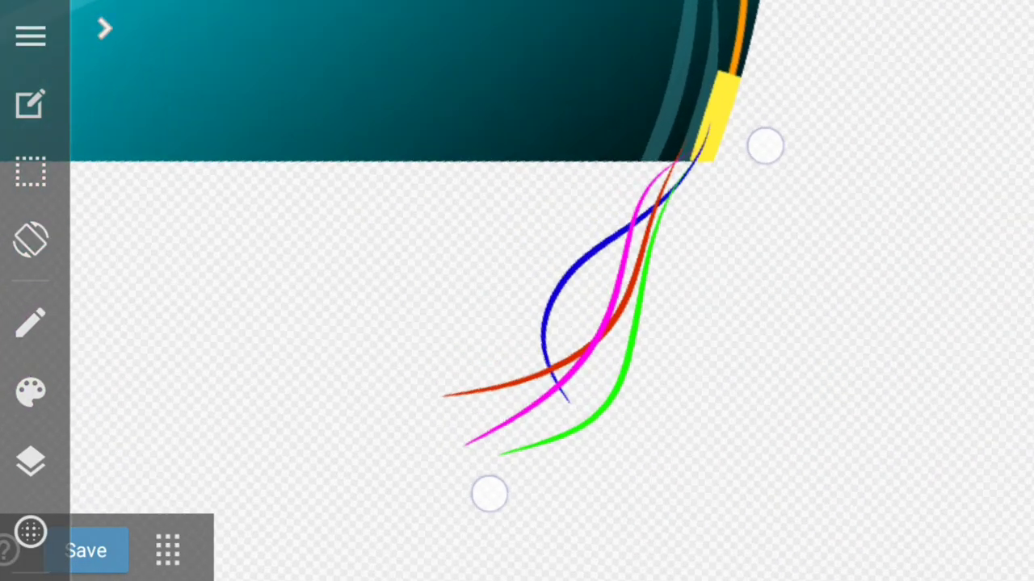
left_click(31, 170)
left_click(293, 333)
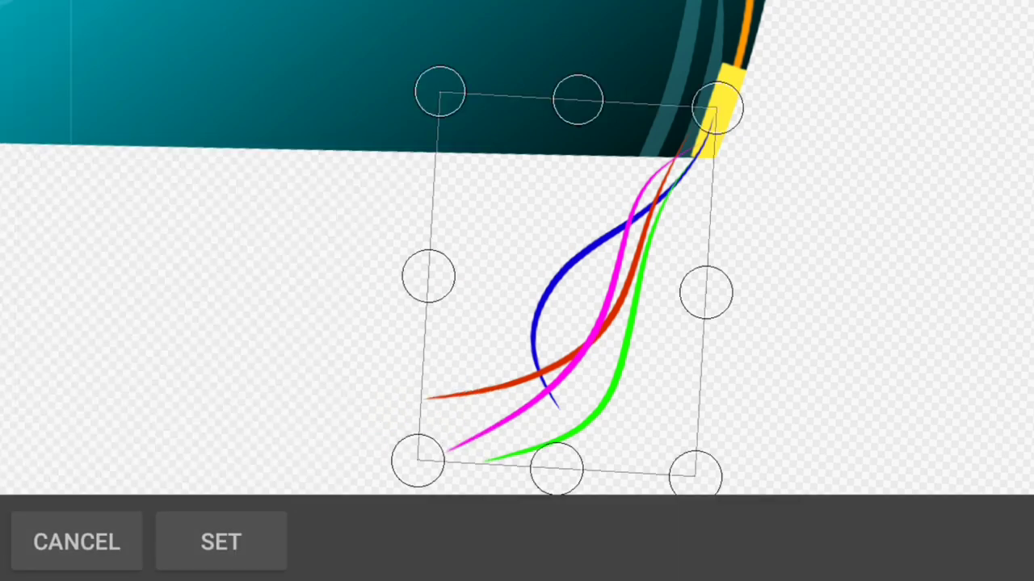
mouse_move(718, 103)
left_mouse_down()
mouse_move(706, 141)
mouse_move(684, 149)
left_mouse_up()
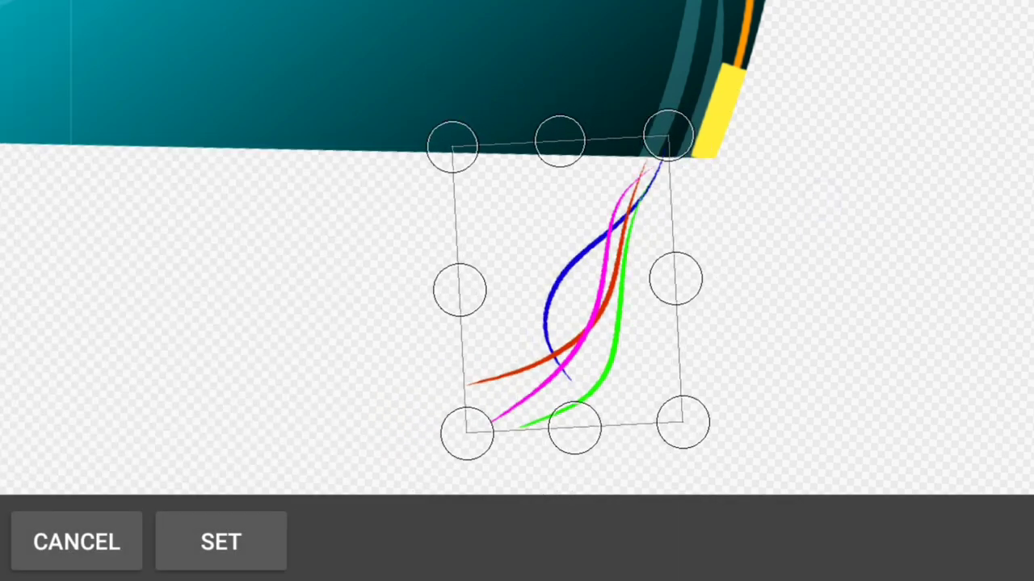
left_click_drag(630, 293, 672, 284)
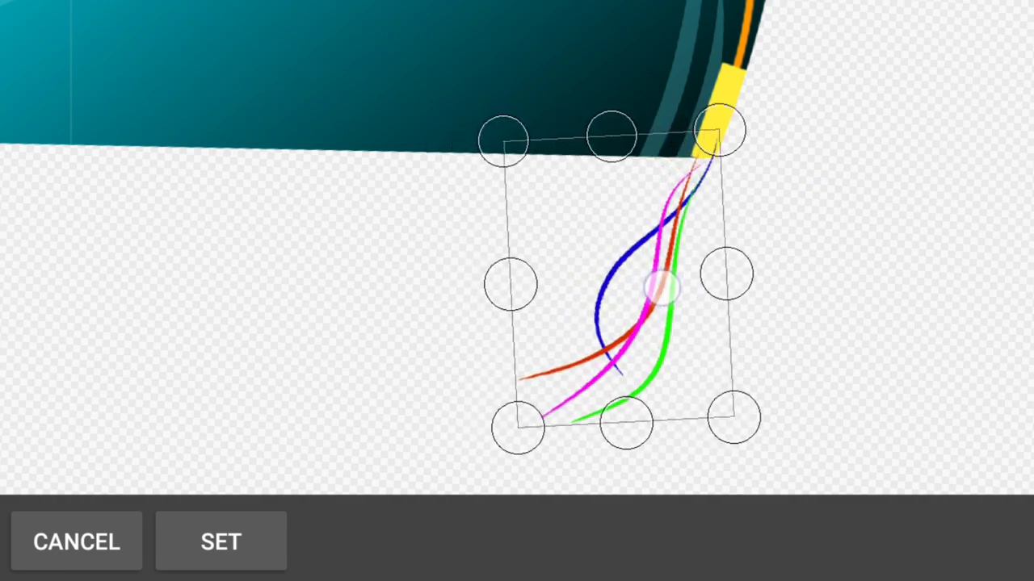
left_click(241, 541)
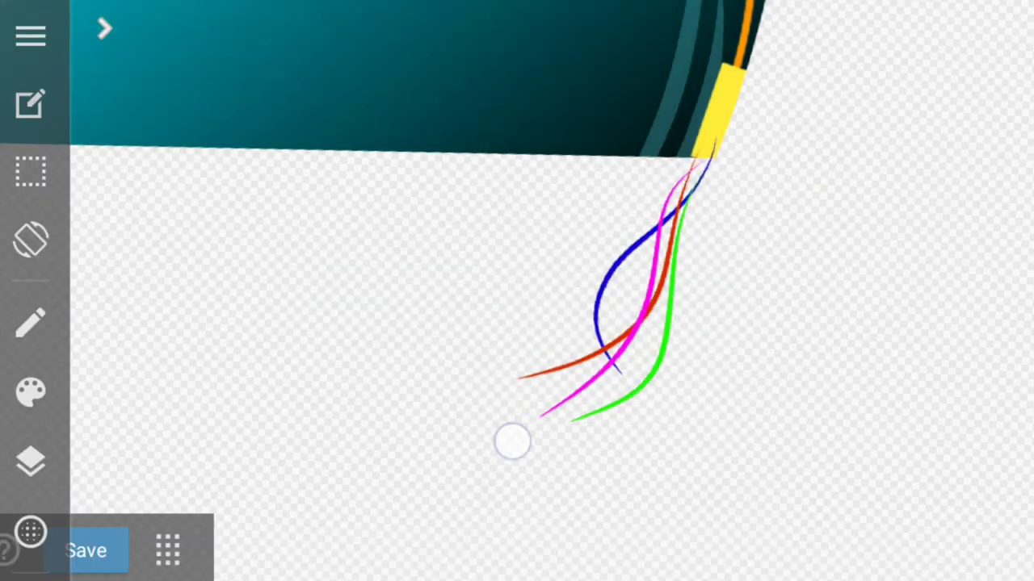
scroll(512, 442, "down", 5)
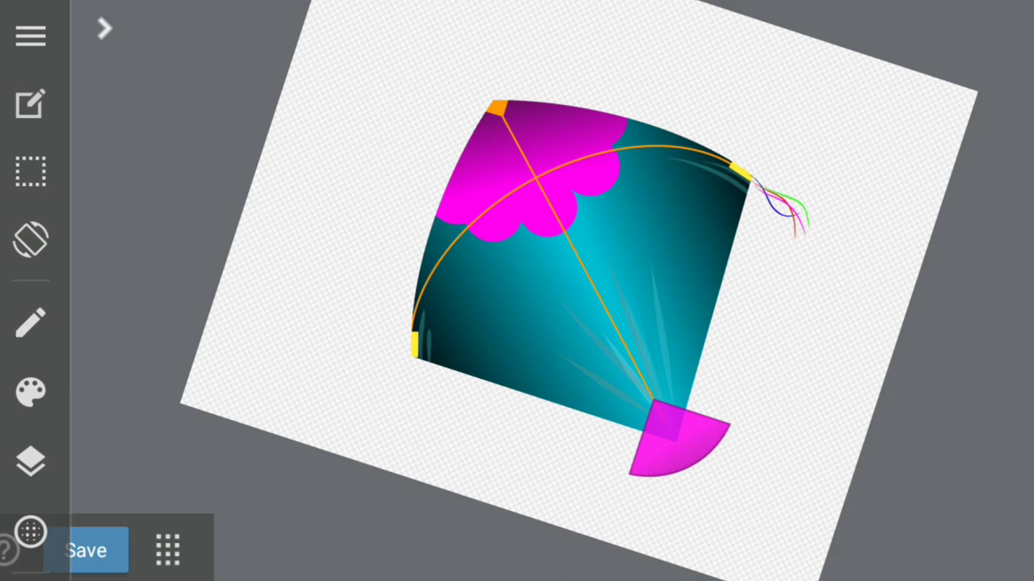
- Duplicate the tassel layer and place the copy at the opposite kite corner
left_click(30, 460)
left_click(831, 316)
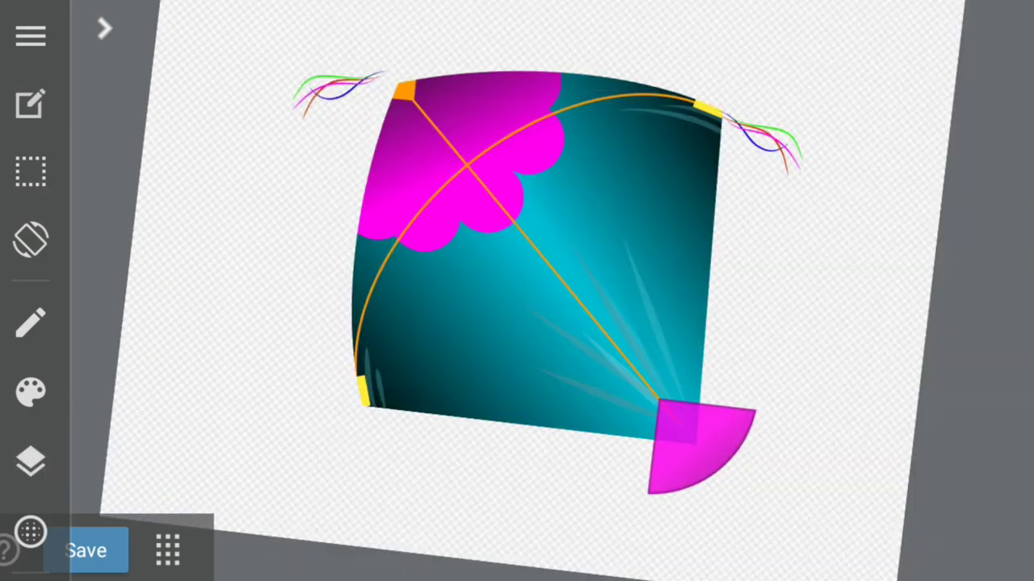
left_click_drag(413, 215, 434, 494)
left_click(31, 327)
scroll(565, 266, "up", 5)
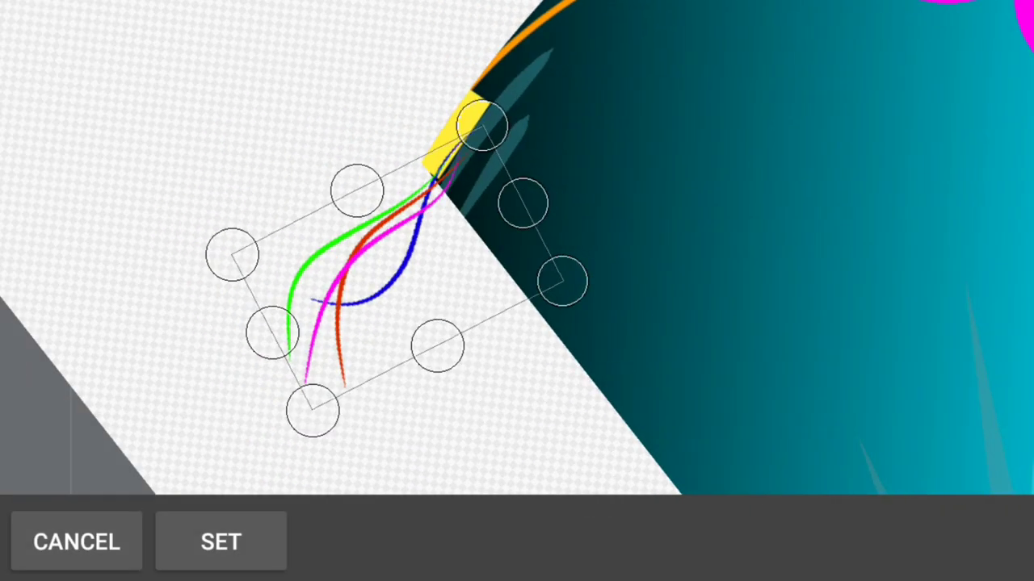
left_click(221, 542)
scroll(681, 274, "down", 5)
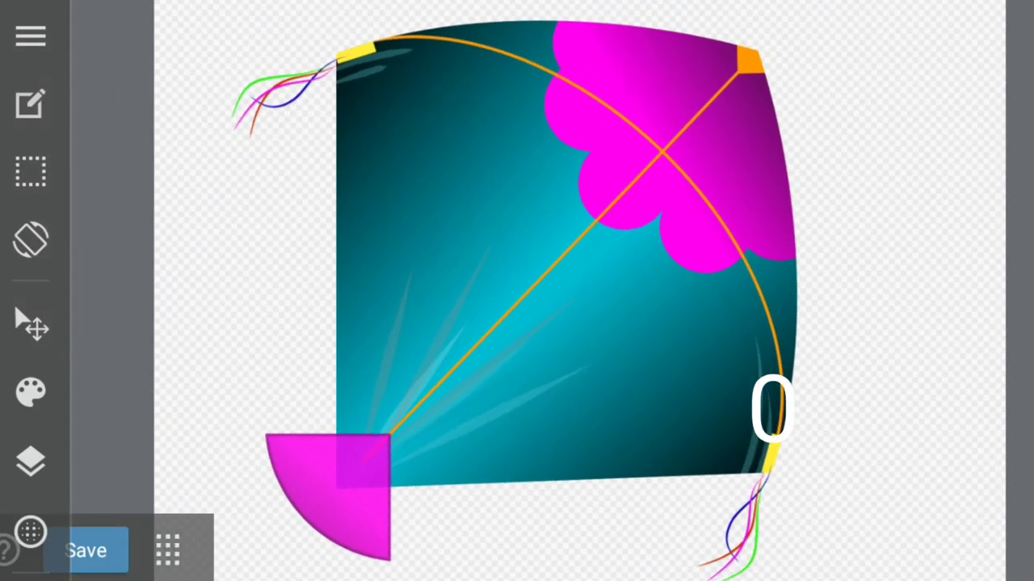
- Merge all layers into one
left_click(31, 461)
left_click(992, 461)
left_click(861, 170)
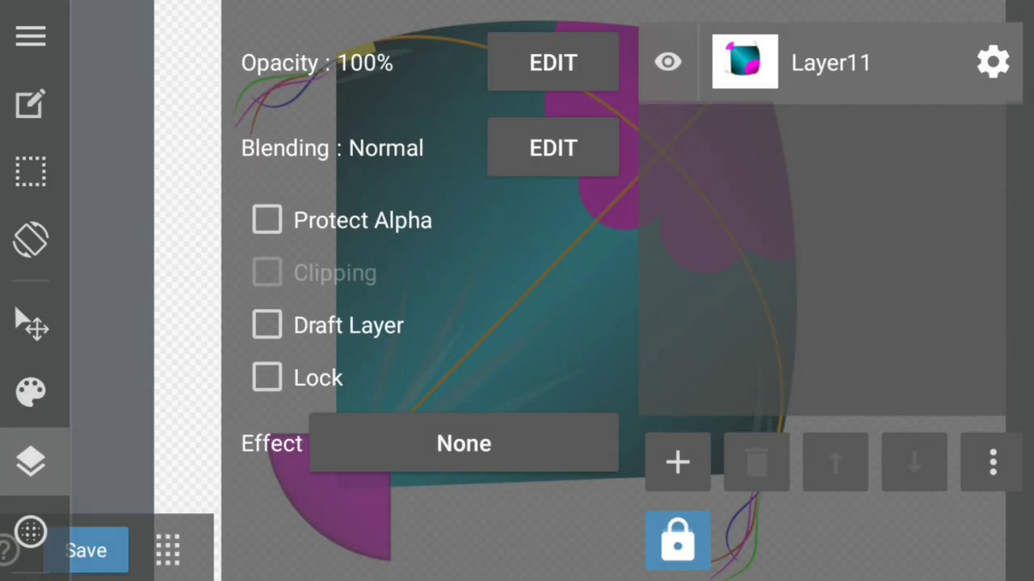
left_click(30, 462)
- Test a hue shift on the kite in the Hue/Saturation/Brightness adjustment
left_click(31, 462)
left_click(992, 461)
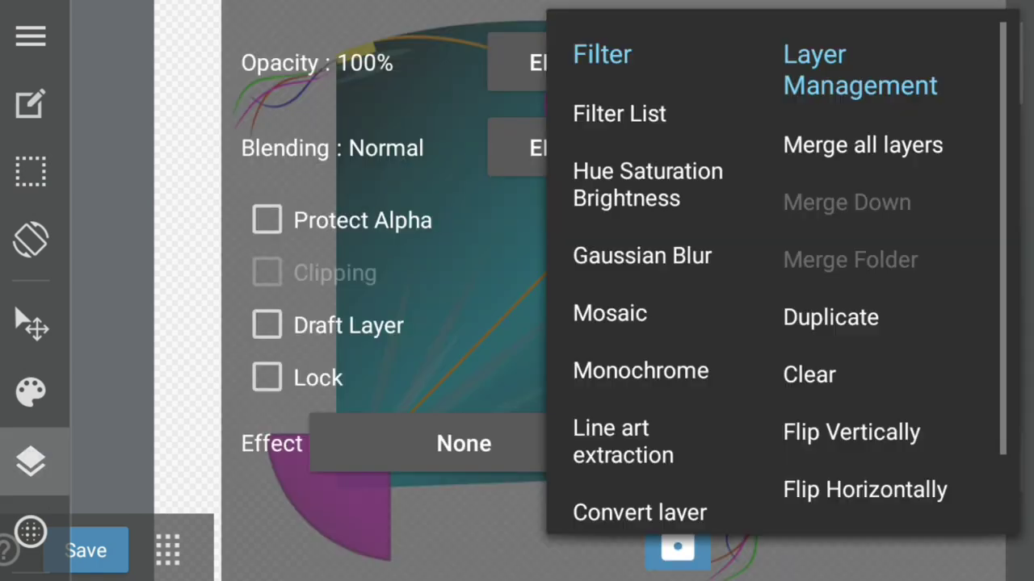
left_click(614, 185)
mouse_move(110, 364)
left_mouse_down()
mouse_move(706, 375)
mouse_move(945, 364)
mouse_move(41, 363)
left_mouse_up()
left_click(628, 529)
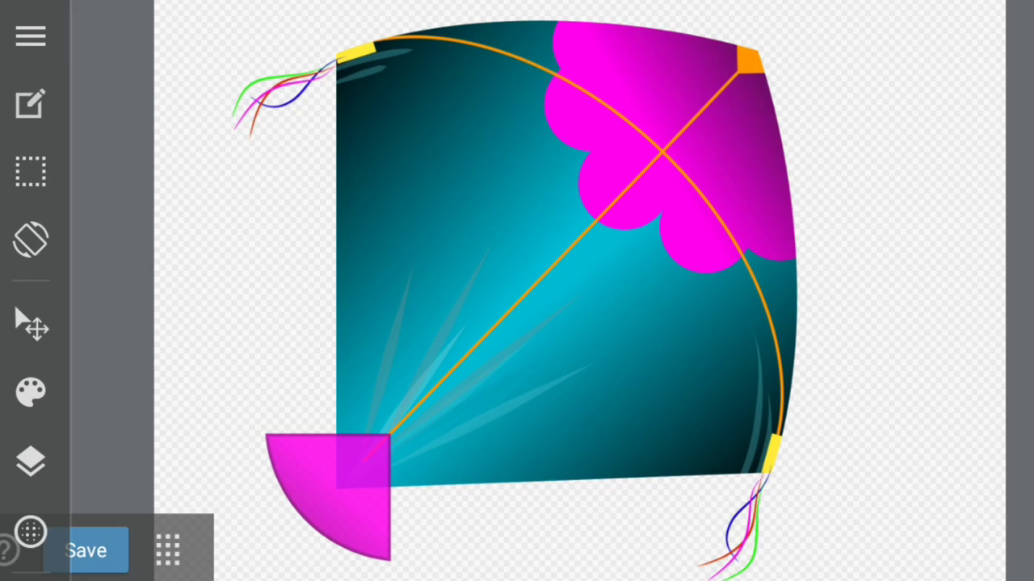
- Export the finished kite as a transparent PNG
left_click(31, 36)
left_click(261, 288)
left_click(759, 452)
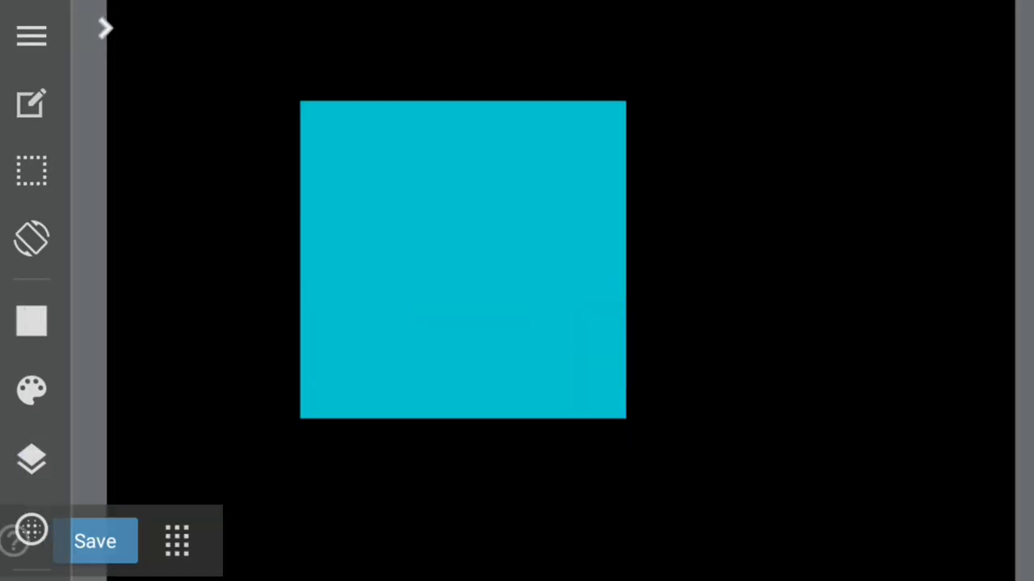
- Size a wide ellipse snap guide over the cyan square for the curved bow
left_click_drag(614, 242, 813, 203)
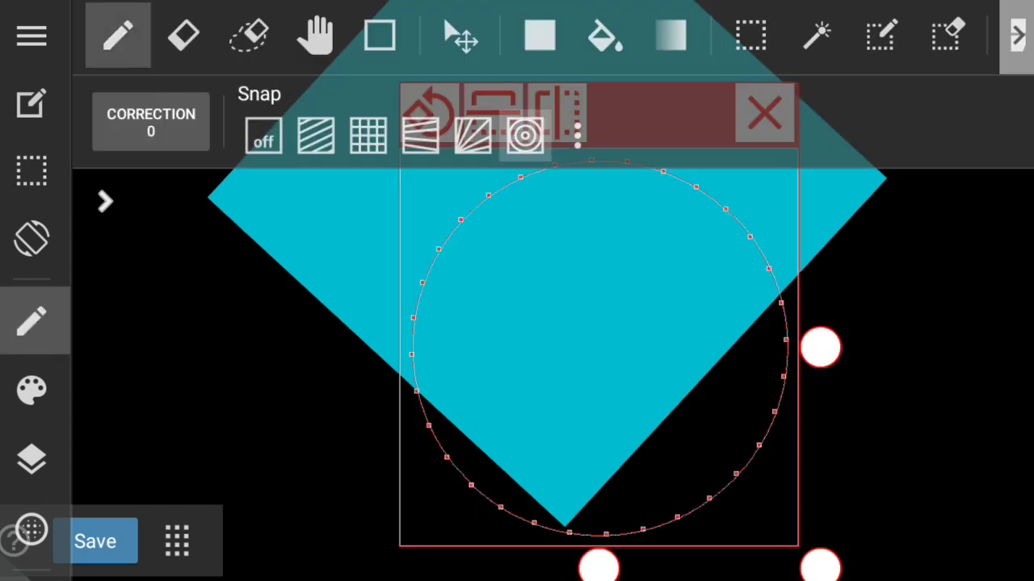
left_click_drag(766, 251, 879, 239)
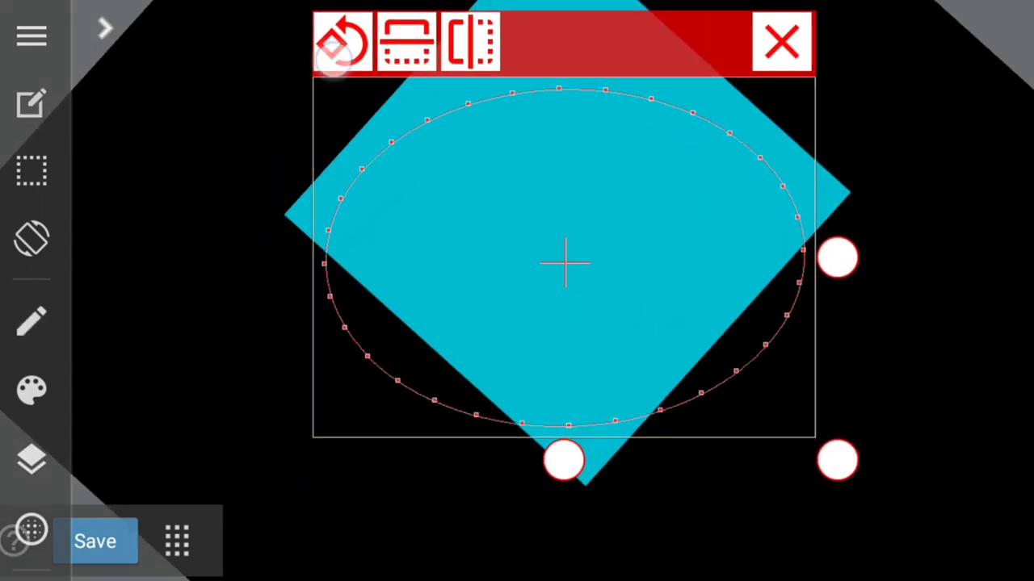
left_click_drag(662, 56, 662, 32)
left_click_drag(867, 483, 889, 511)
left_click_drag(889, 274, 920, 232)
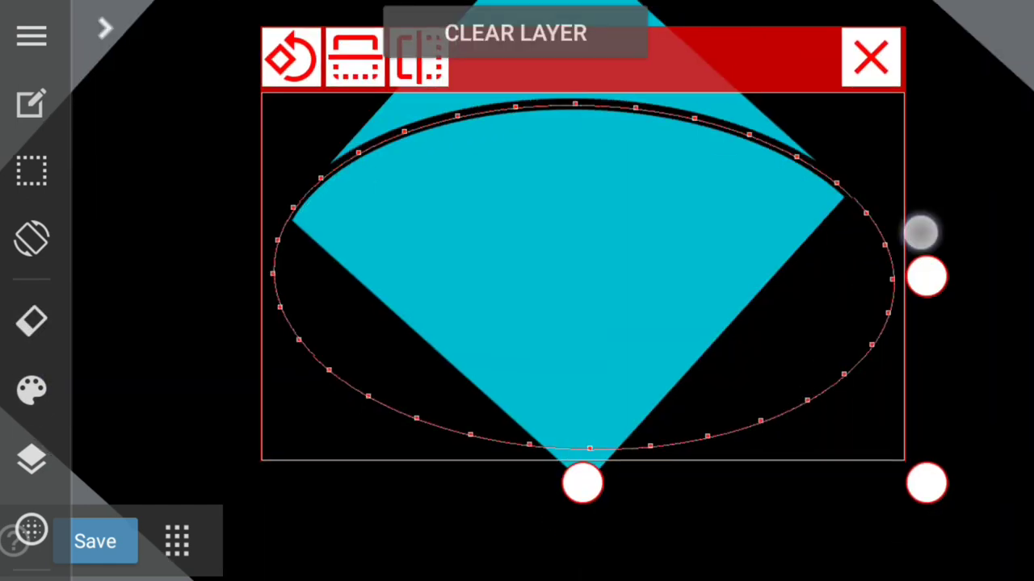
left_click(870, 57)
- Cut a straight diagonal spine across the square using parallel line snap
left_click_drag(738, 116, 662, 97)
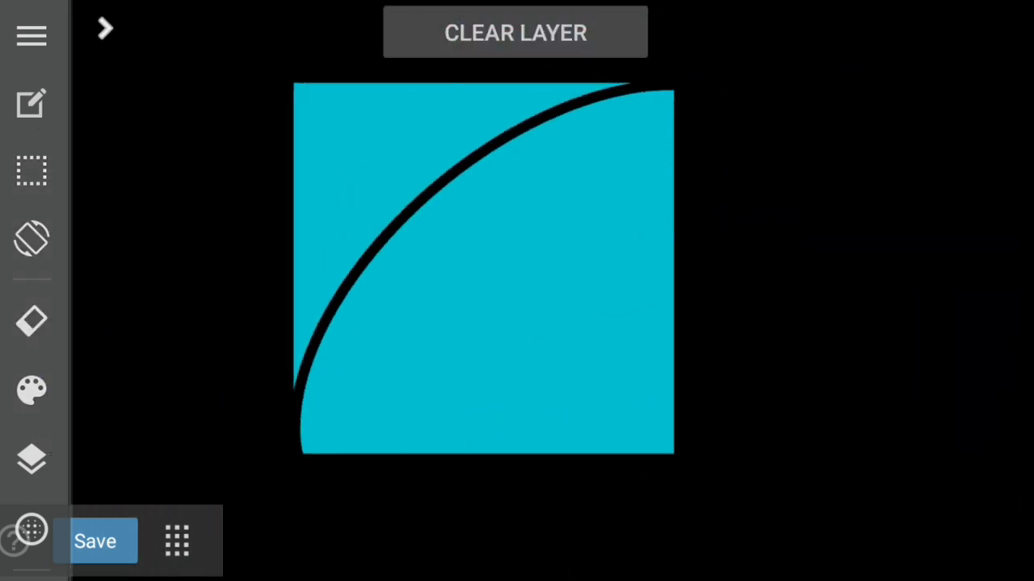
left_click(105, 29)
left_click(315, 135)
left_click_drag(263, 65, 698, 453)
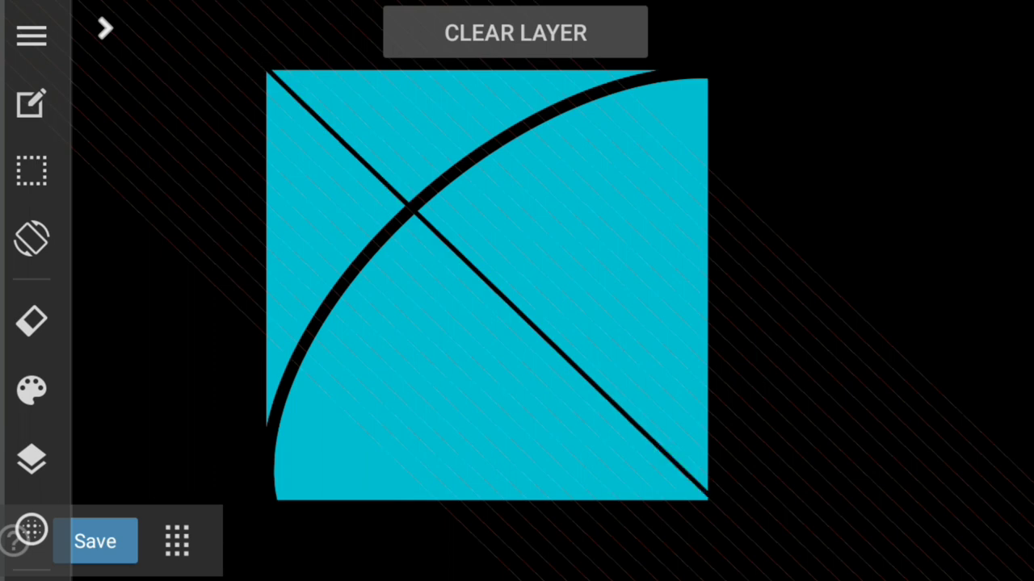
left_click(105, 29)
- Draw a filled yellow square on the kite with the rectangle tool
left_click(263, 135)
left_click(118, 35)
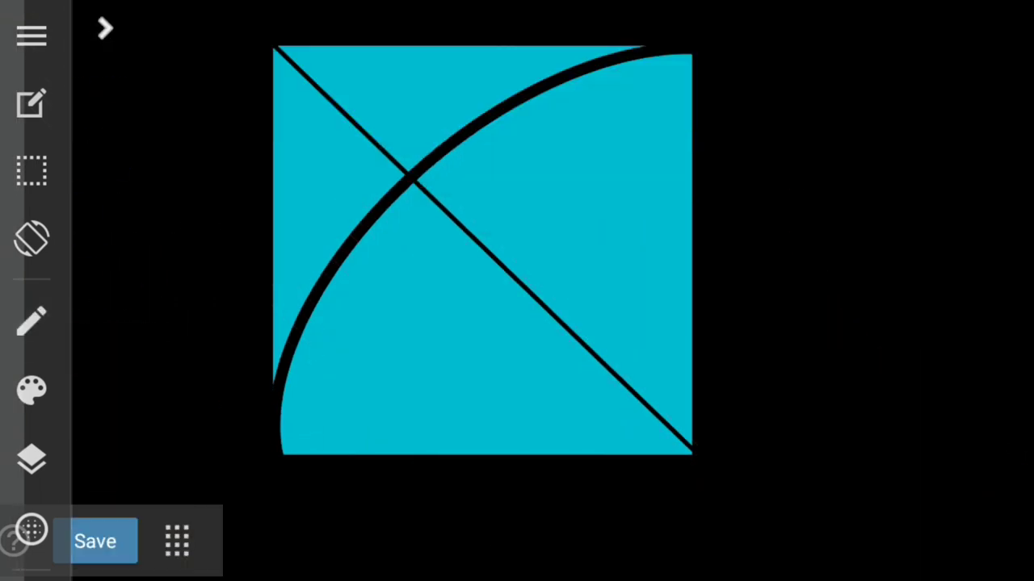
left_click(105, 29)
left_click(540, 35)
mouse_move(441, 233)
left_mouse_down()
mouse_move(664, 450)
mouse_move(402, 189)
left_mouse_up()
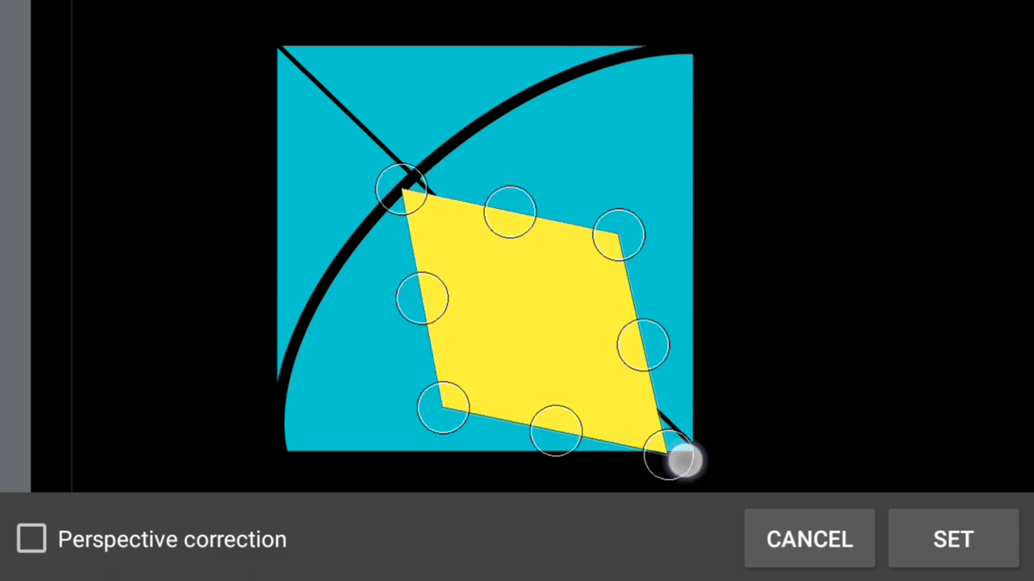
- Confirm the skewed yellow shape and erase a curved band through it using ellipse snap
left_click(953, 539)
left_click(104, 30)
left_click(526, 134)
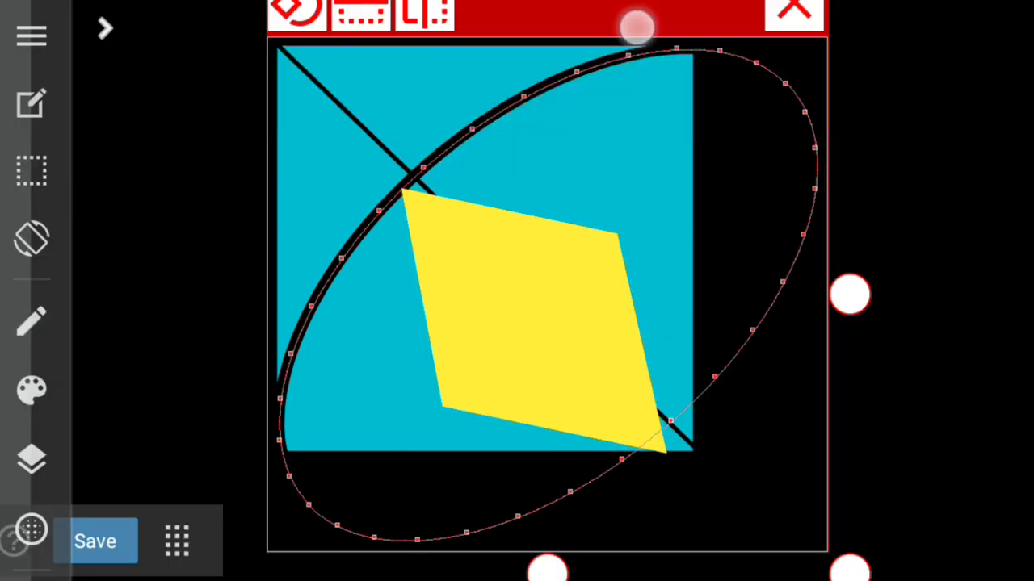
left_click_drag(634, 24, 501, 53)
left_click(32, 322)
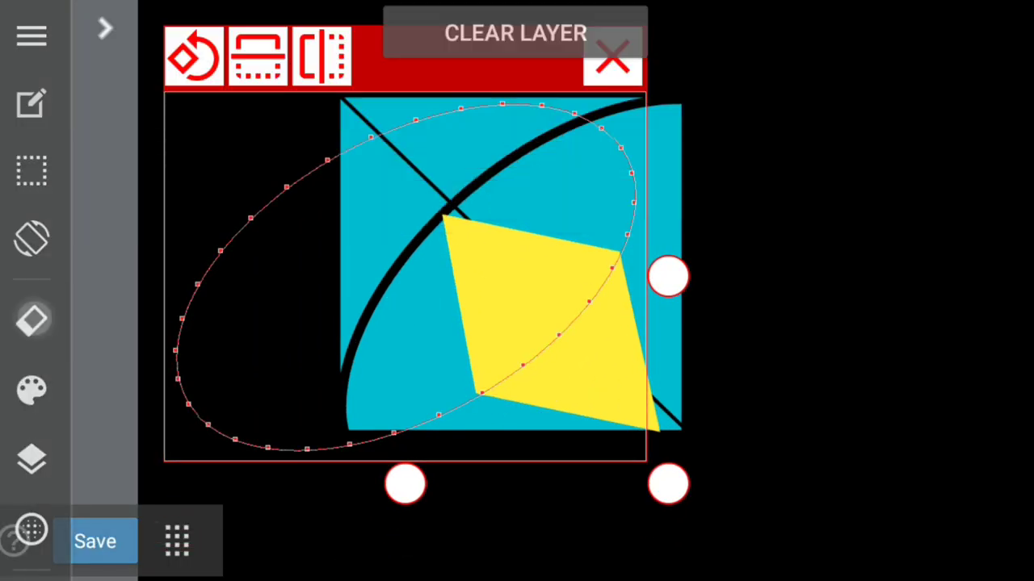
left_click_drag(653, 210, 478, 394)
- Move the yellow shape to the kite's bottom corner and trim it along the curves
left_click(32, 322)
left_click_drag(615, 372, 773, 496)
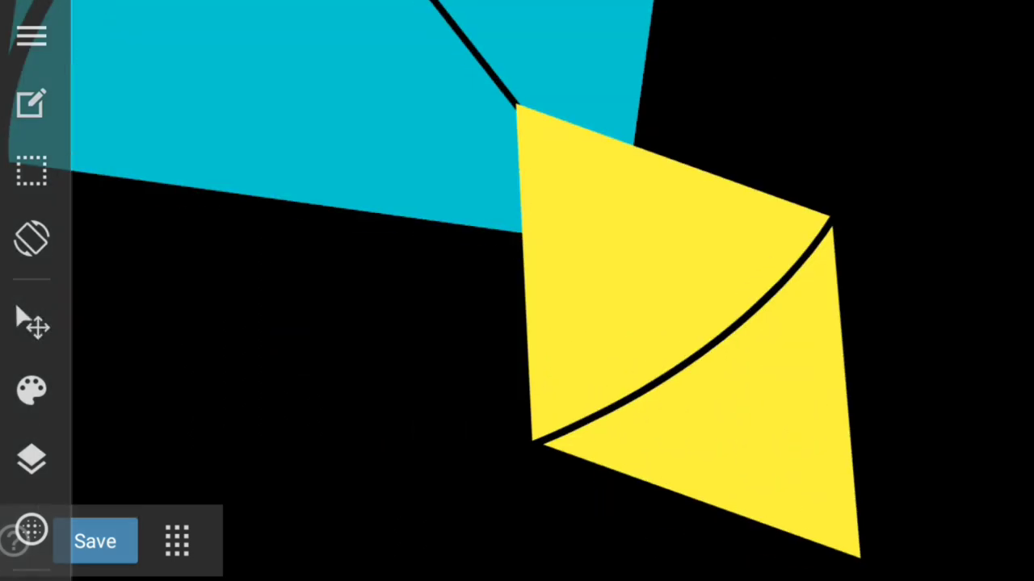
left_click(32, 321)
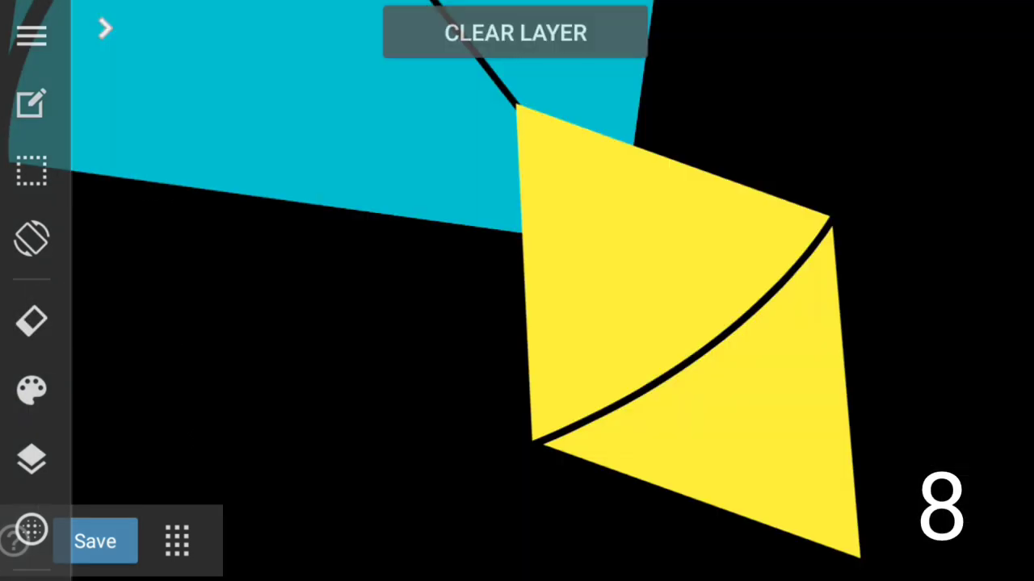
left_click_drag(840, 306, 818, 549)
mouse_move(549, 413)
left_mouse_down()
mouse_move(731, 337)
mouse_move(549, 501)
mouse_move(748, 302)
left_mouse_up()
- Shade the yellow wedge with a yellow-to-orange gradient
scroll(727, 323, "up", 3)
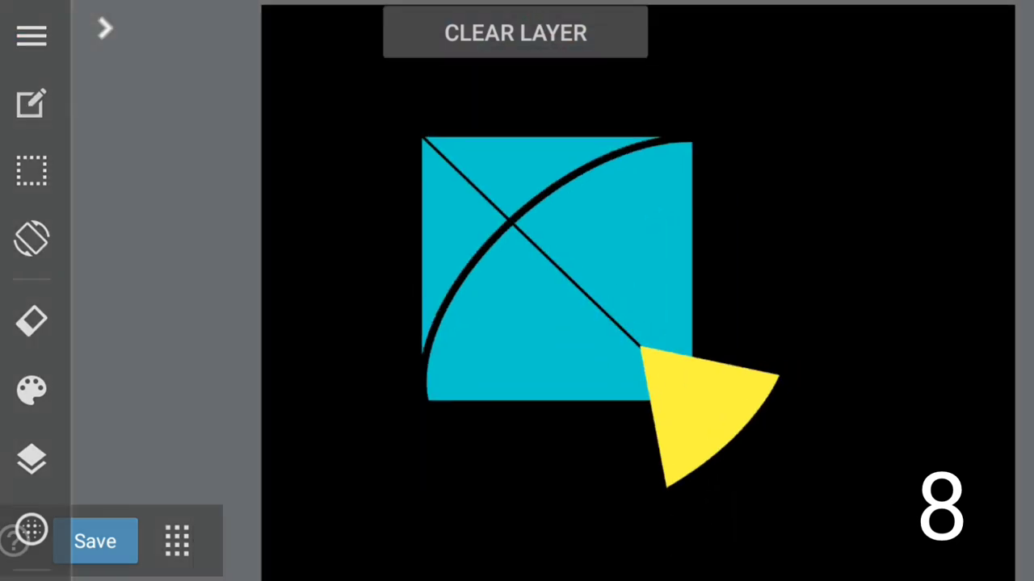
scroll(717, 334, "down", 5)
left_click(32, 321)
left_click_drag(678, 456, 767, 403)
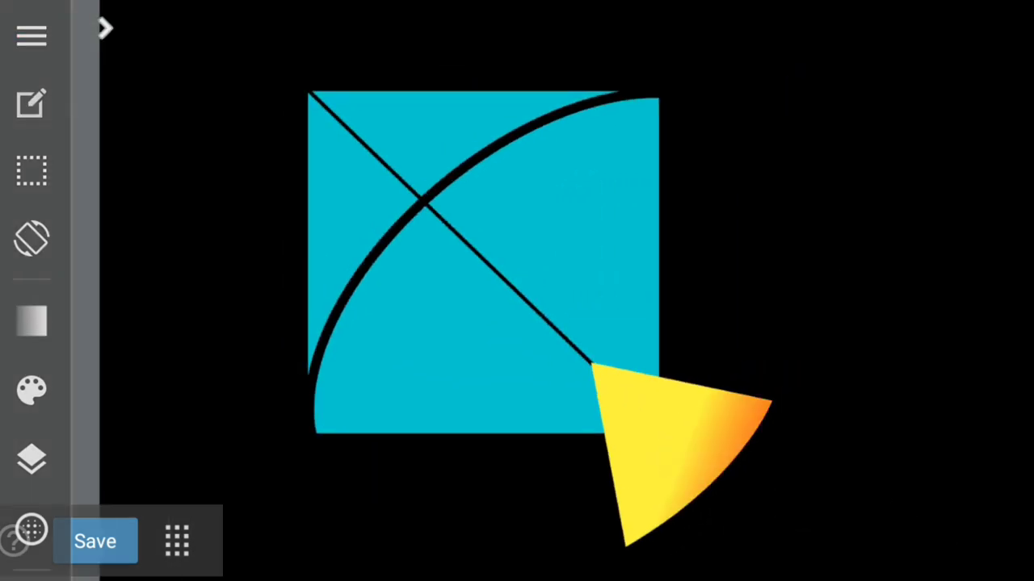
left_click_drag(623, 460, 620, 457)
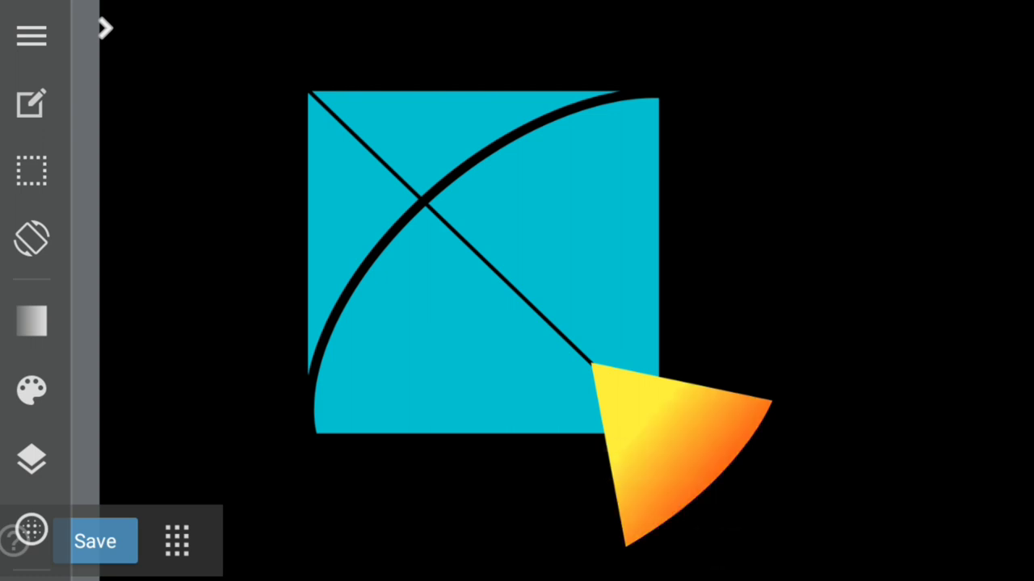